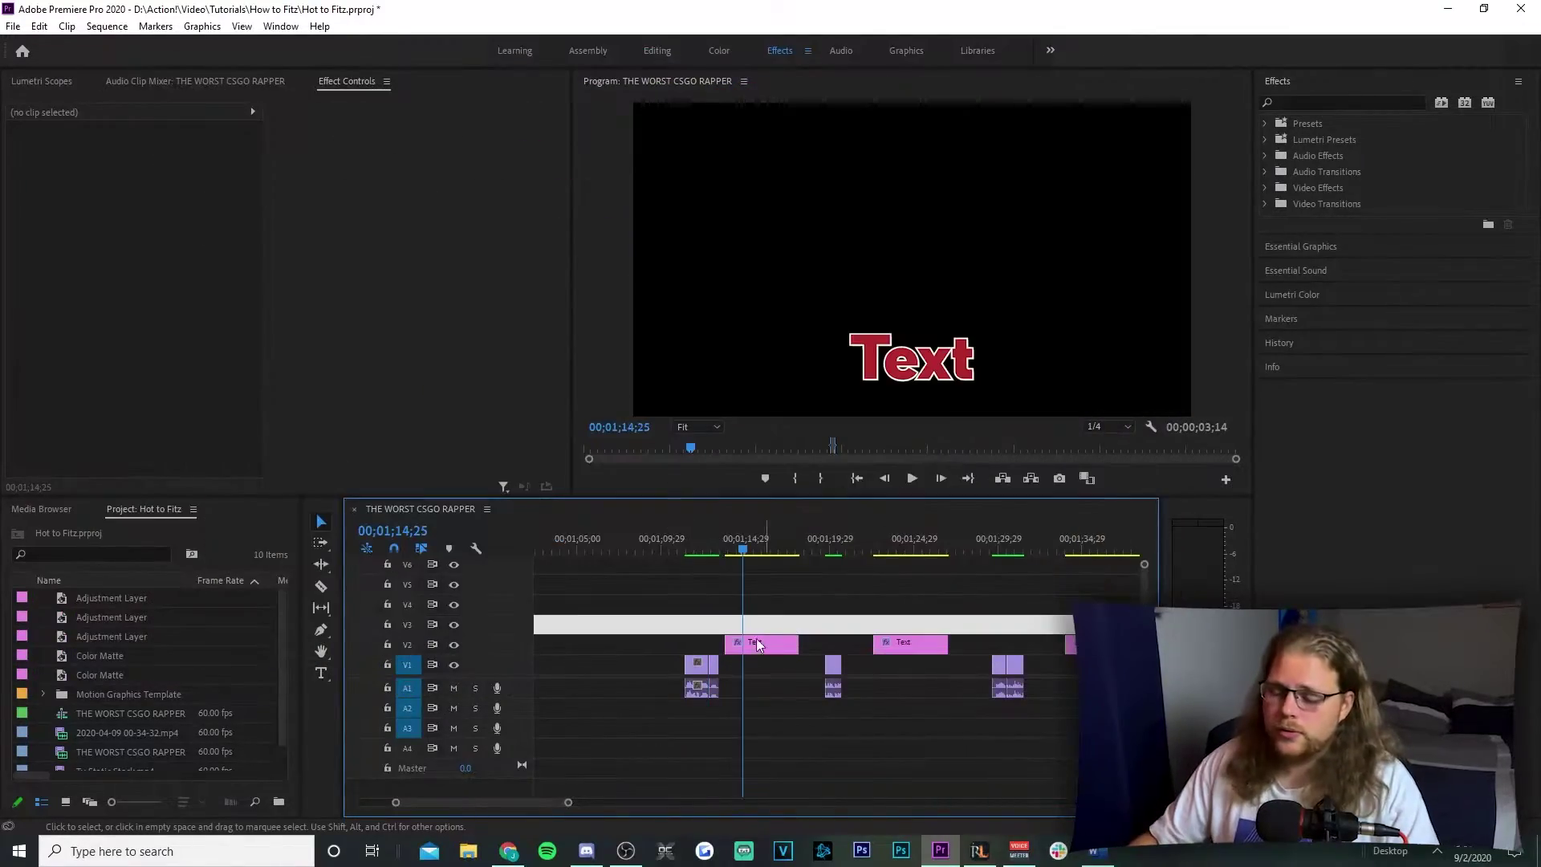
Keyframe the first text clip's Vector Motion scale from 0 at the clip's start to 100 at 00;01;14;18
{"action": "left_click", "coordinate": [762, 646]}
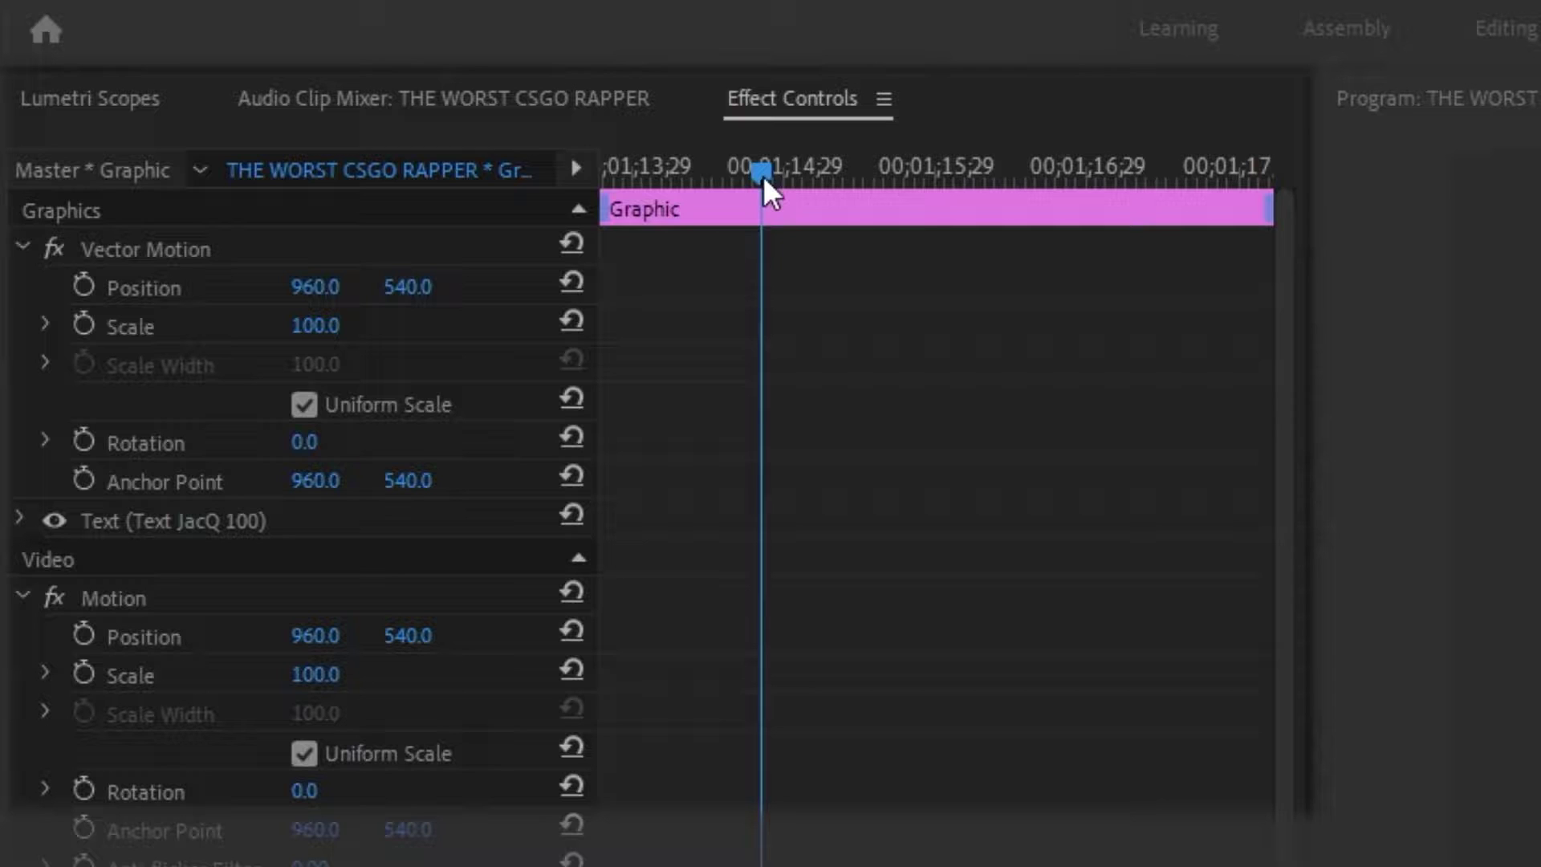
{"action": "left_click_drag", "start_coordinate": [762, 175], "coordinate": [567, 170]}
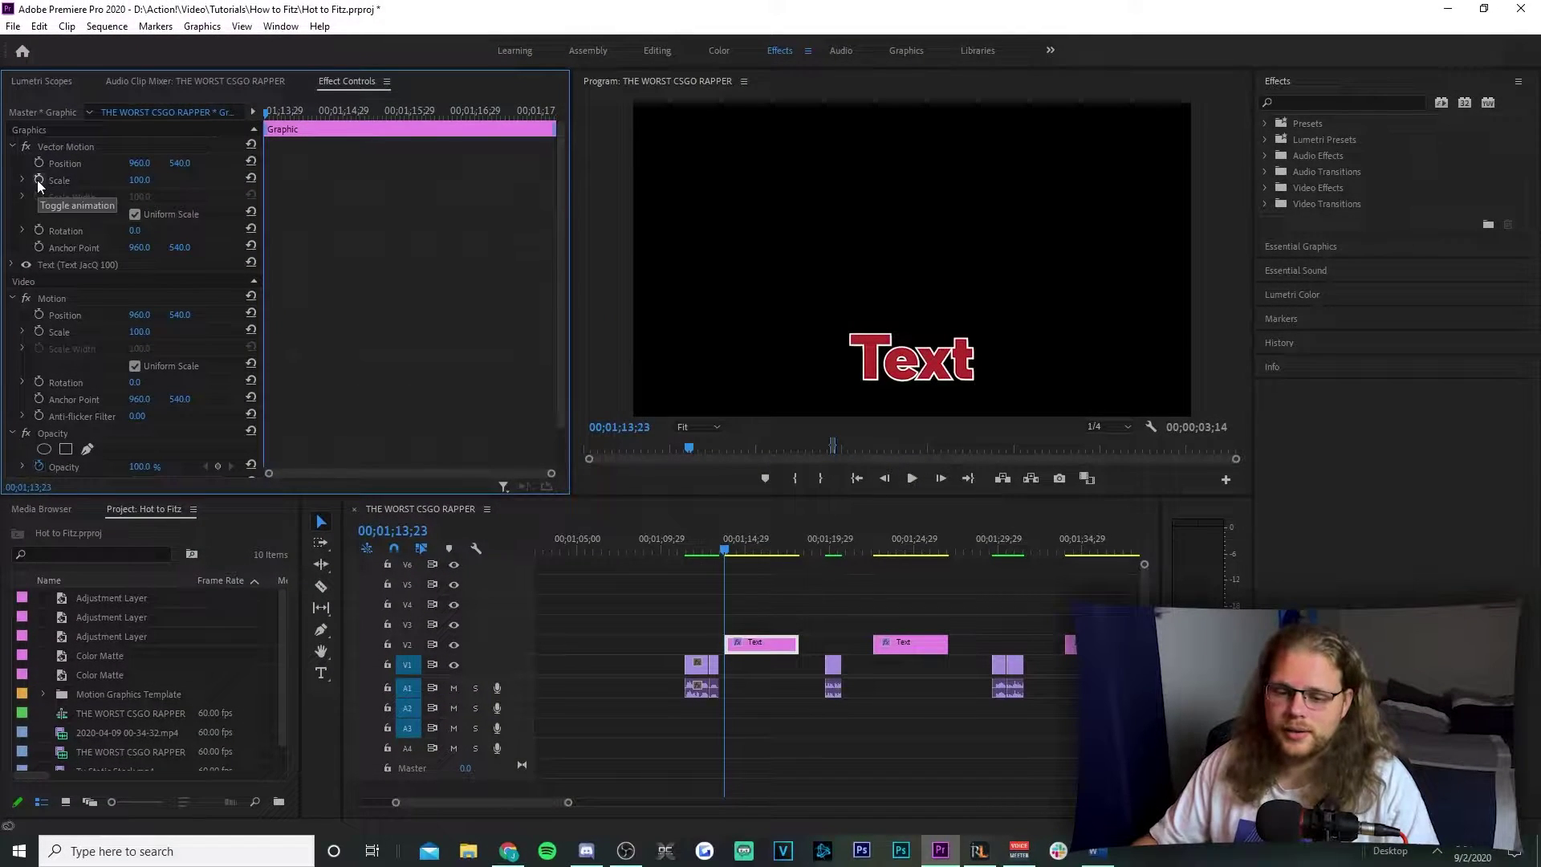
{"action": "left_click", "coordinate": [84, 325]}
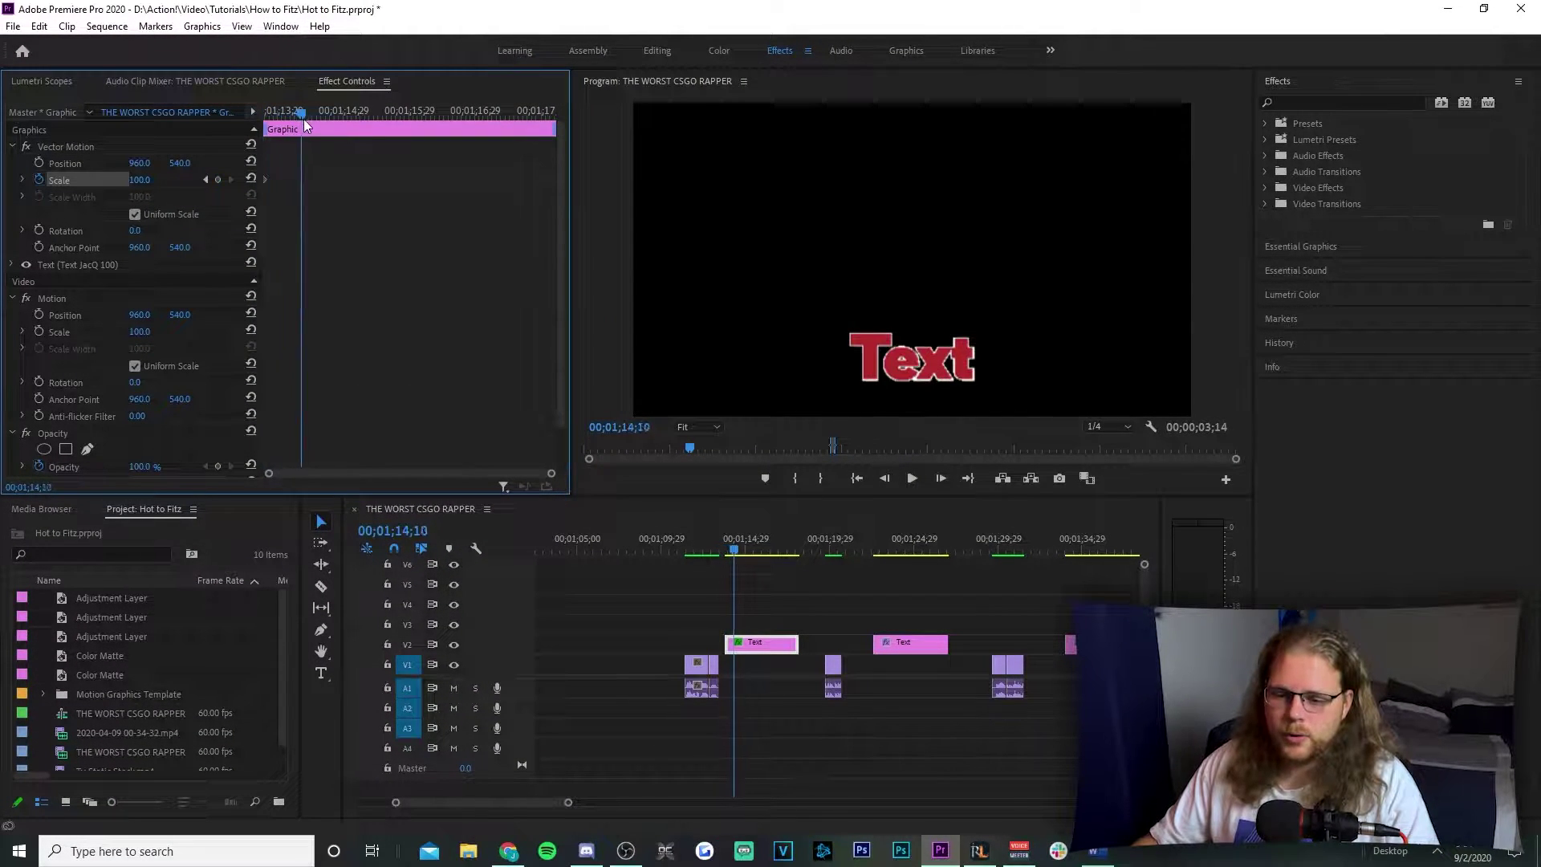
{"action": "type", "text": "0"}
{"action": "key", "text": "Return"}
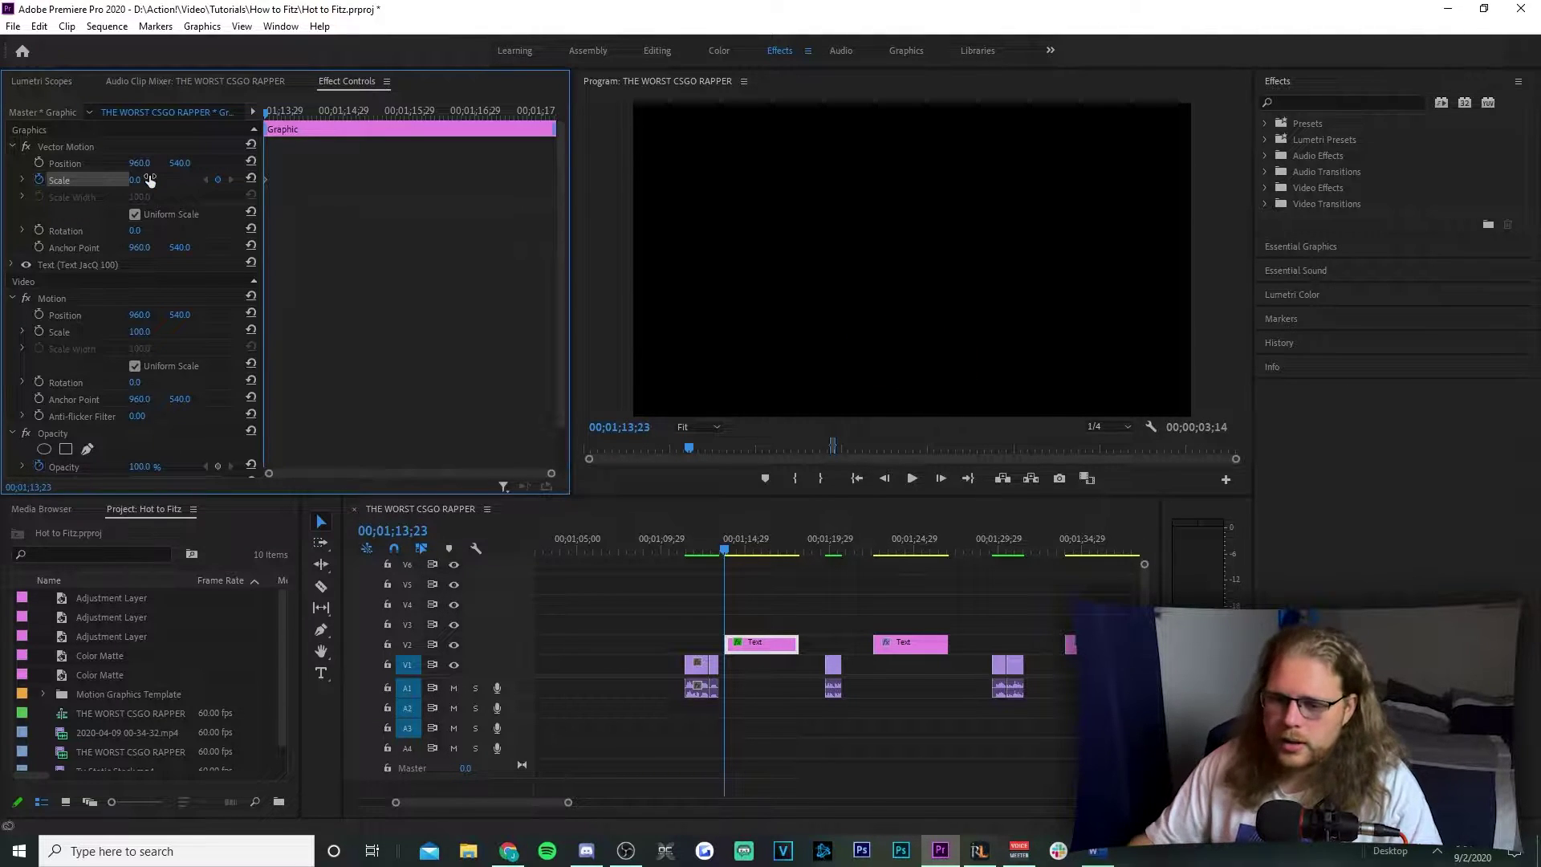
{"action": "left_click_drag", "start_coordinate": [270, 114], "coordinate": [320, 123]}
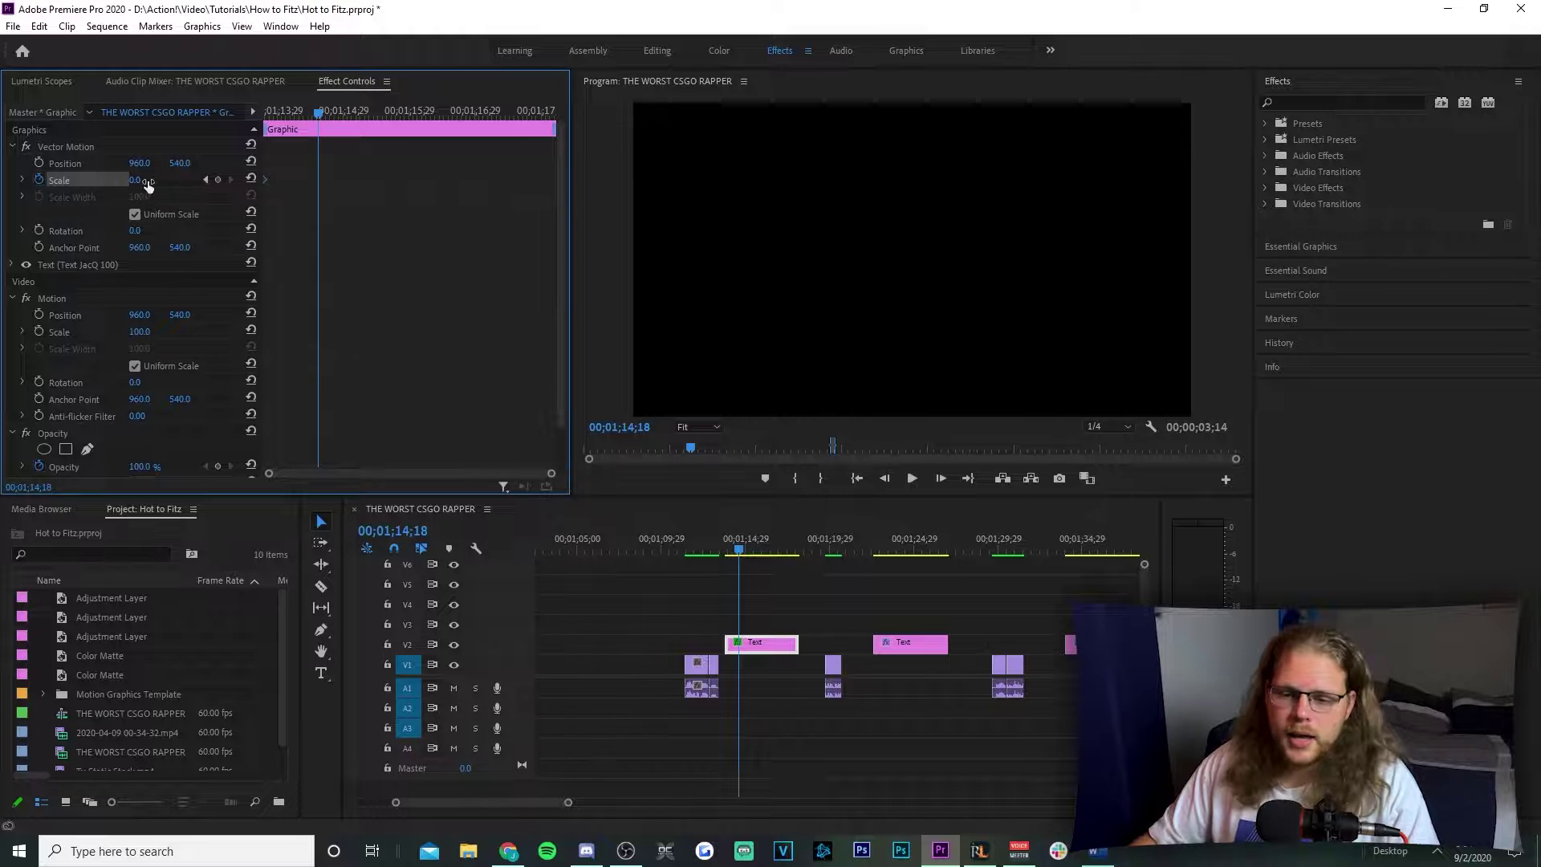
{"action": "left_click_drag", "start_coordinate": [148, 185], "coordinate": [154, 181]}
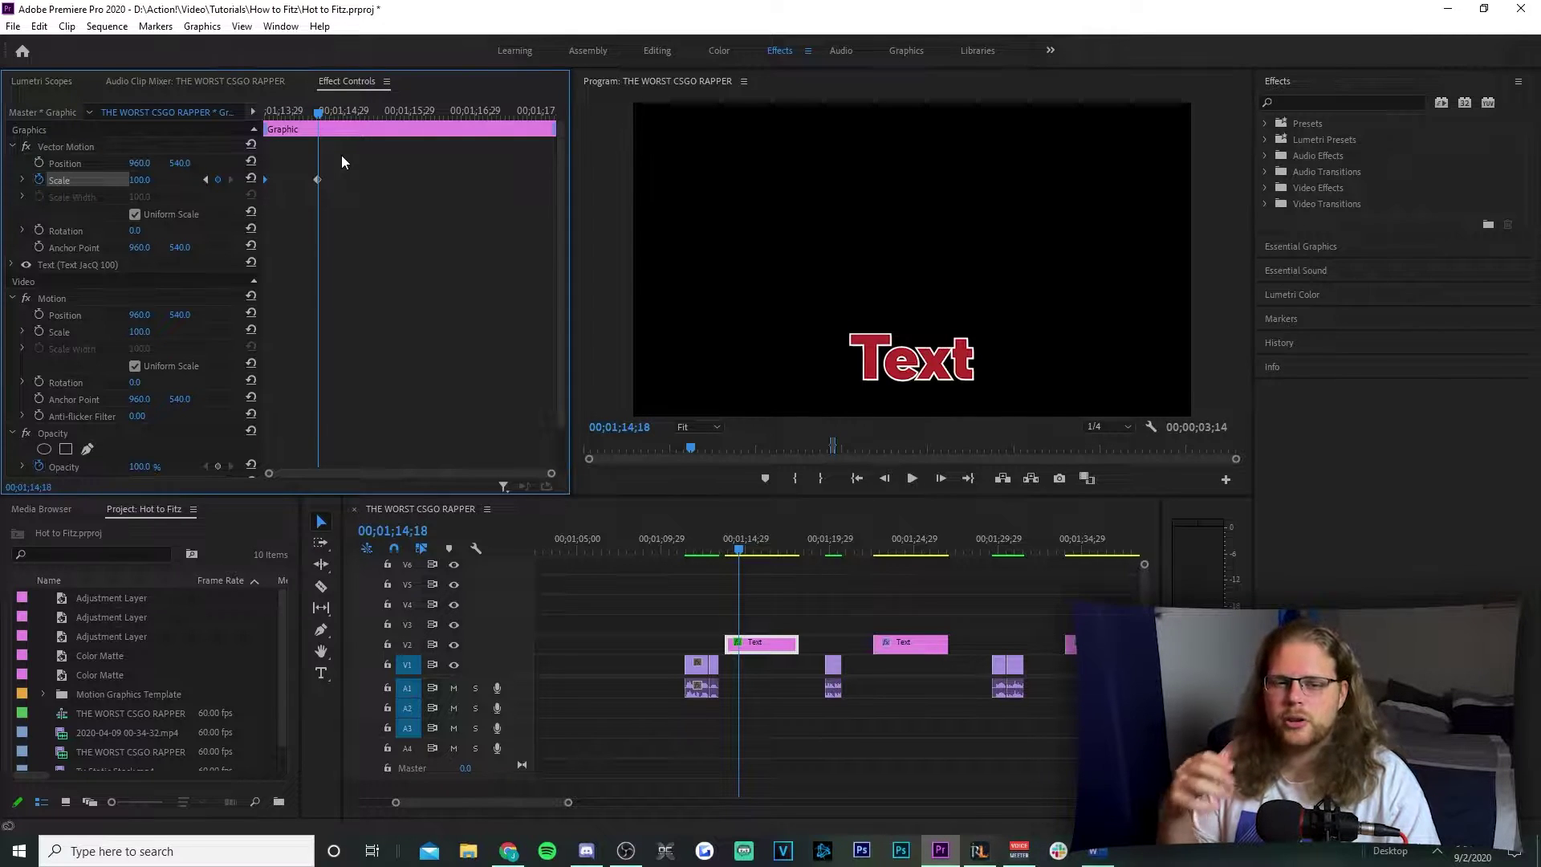
Move the first text clip's Vector Motion anchor point onto the centre of the word, at about 972, 892, and deselect the clip
{"action": "left_click", "coordinate": [85, 251]}
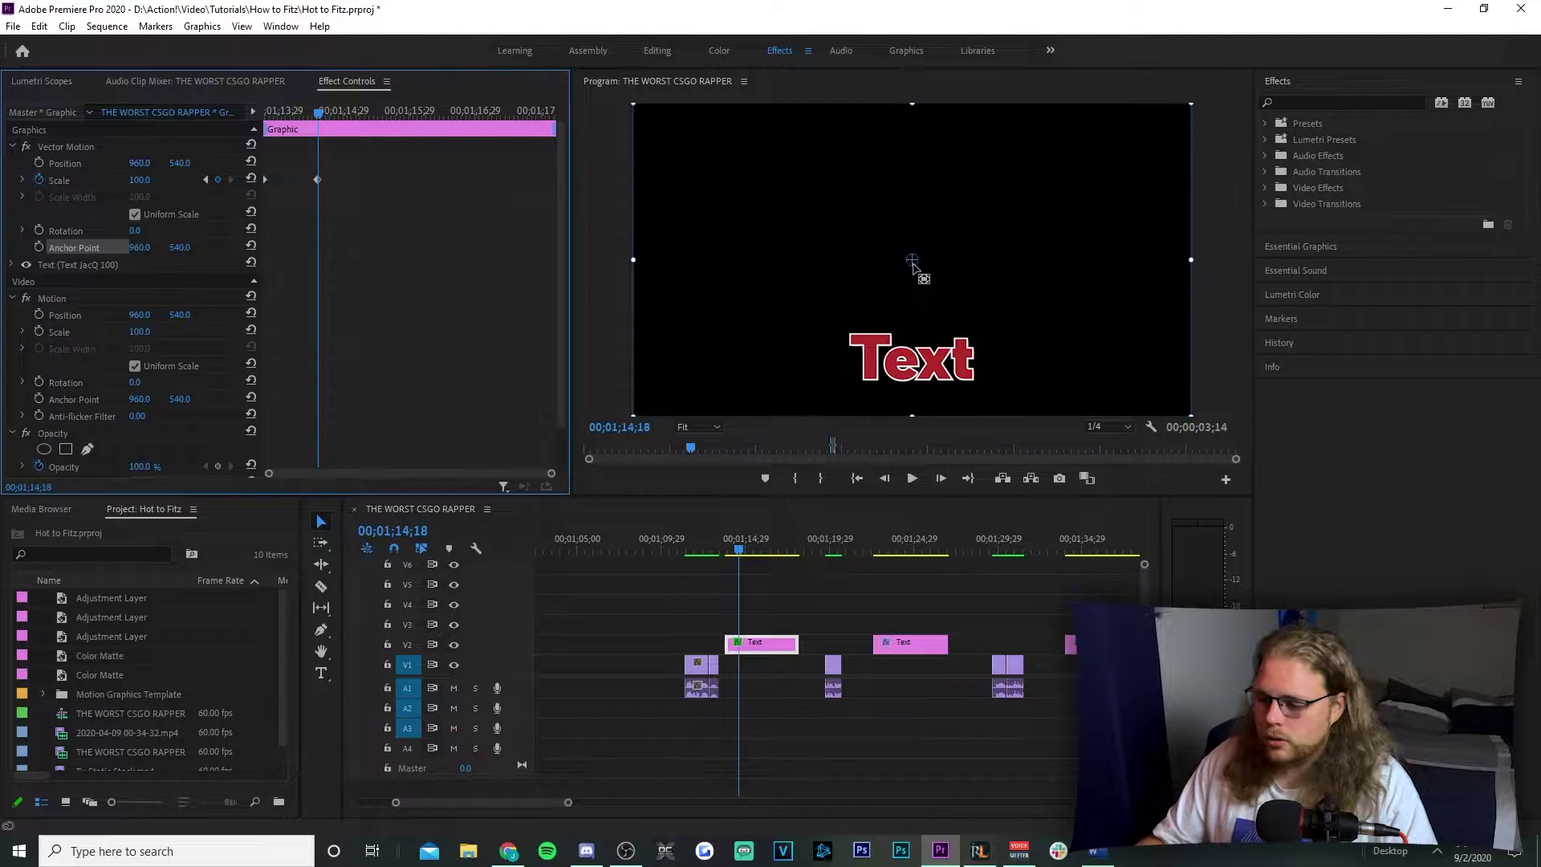
{"action": "left_click_drag", "start_coordinate": [914, 264], "coordinate": [915, 362]}
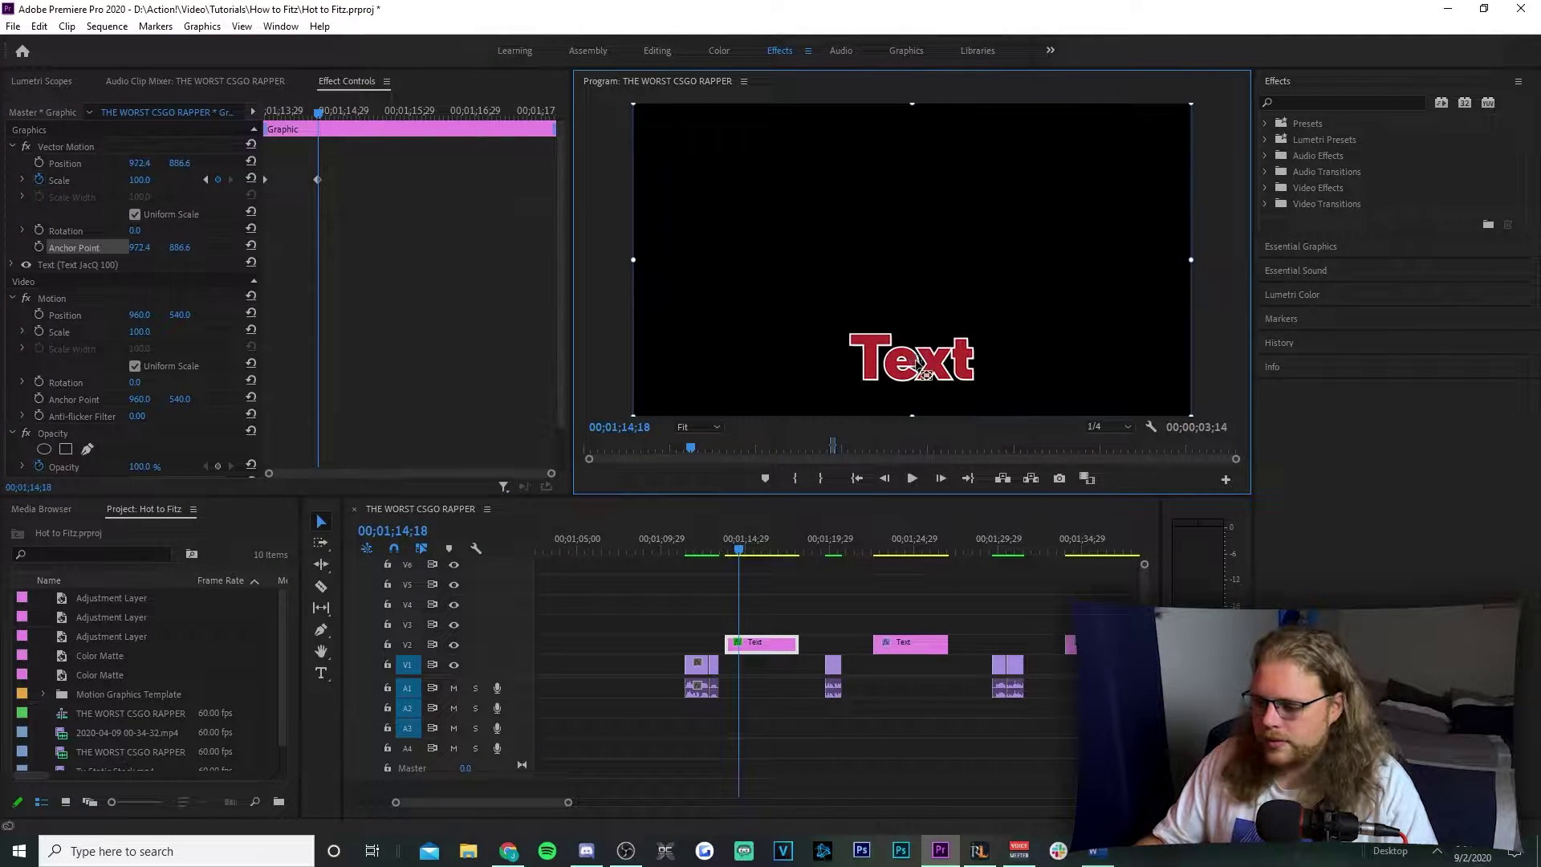
{"action": "left_click", "coordinate": [786, 613]}
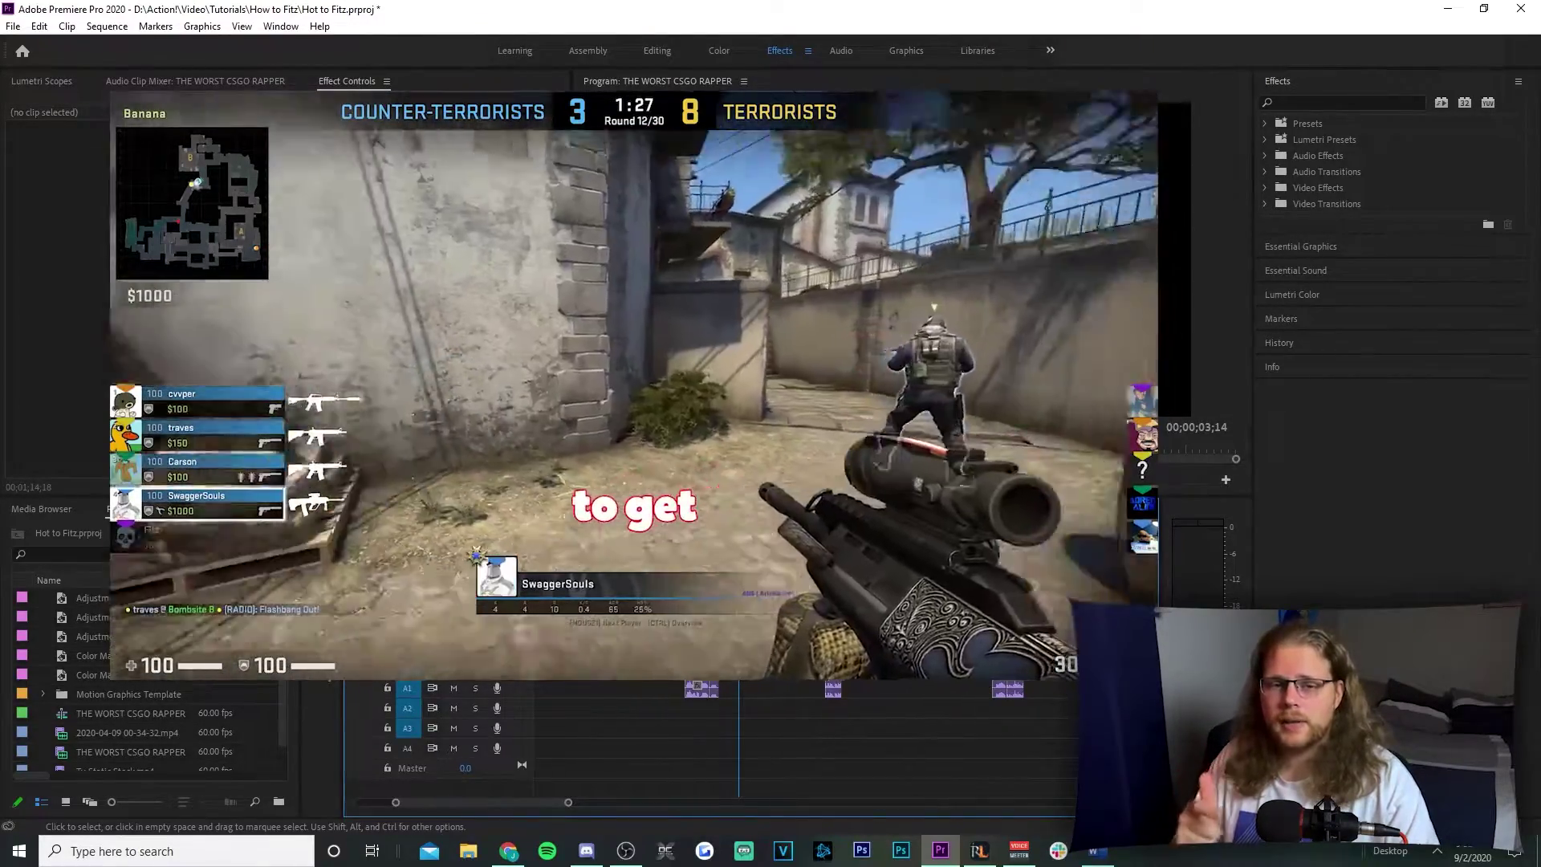
Copy the animated text clip over the second text clip on V2 and select the copy
{"action": "key", "text": "equal"}
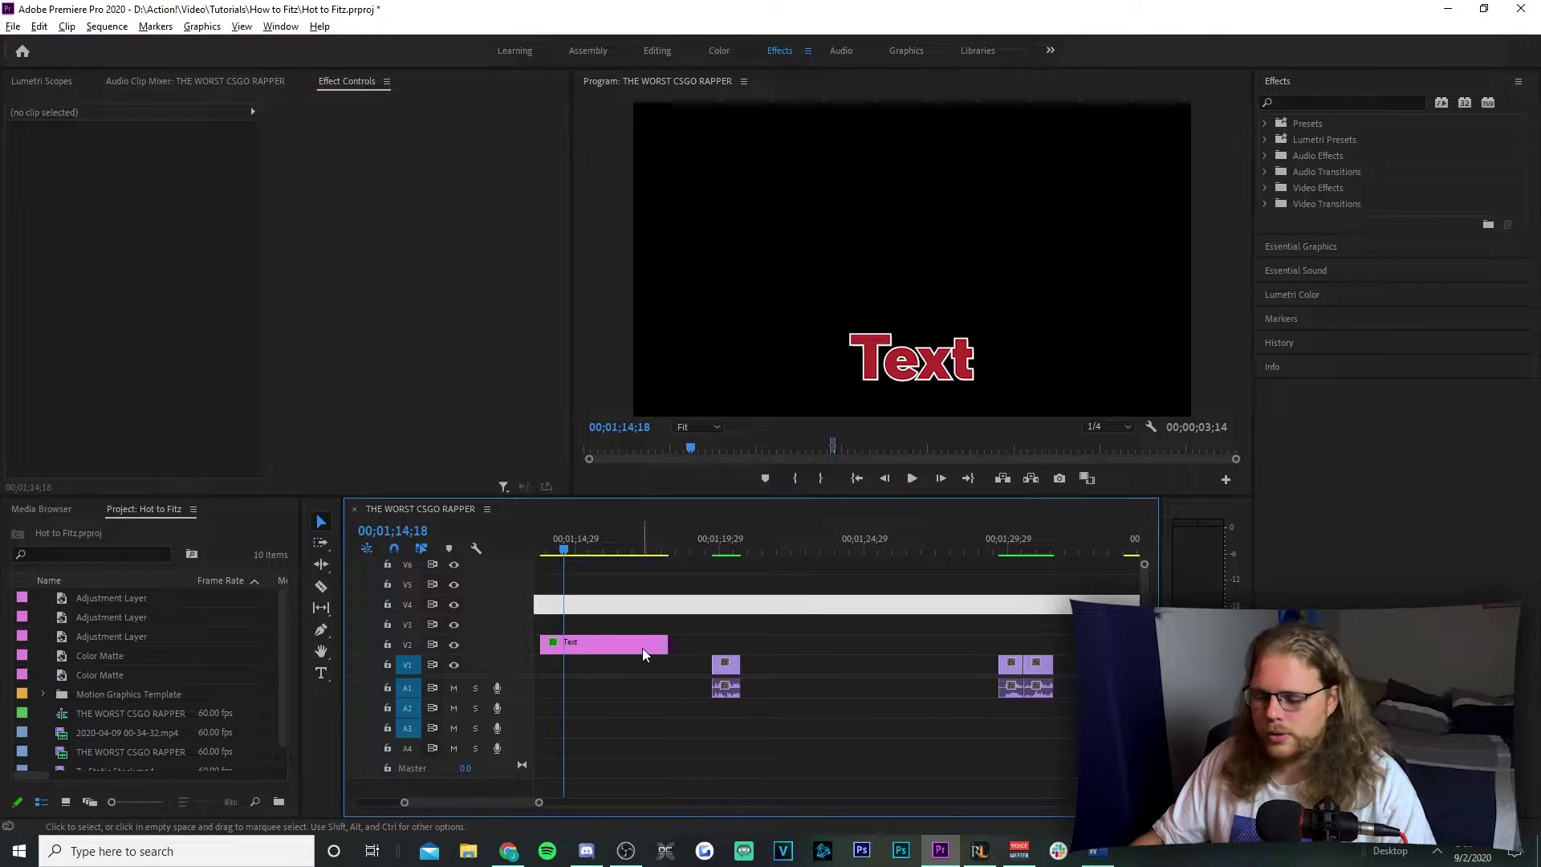
{"action": "left_click_drag", "start_coordinate": [626, 644], "coordinate": [821, 647]}
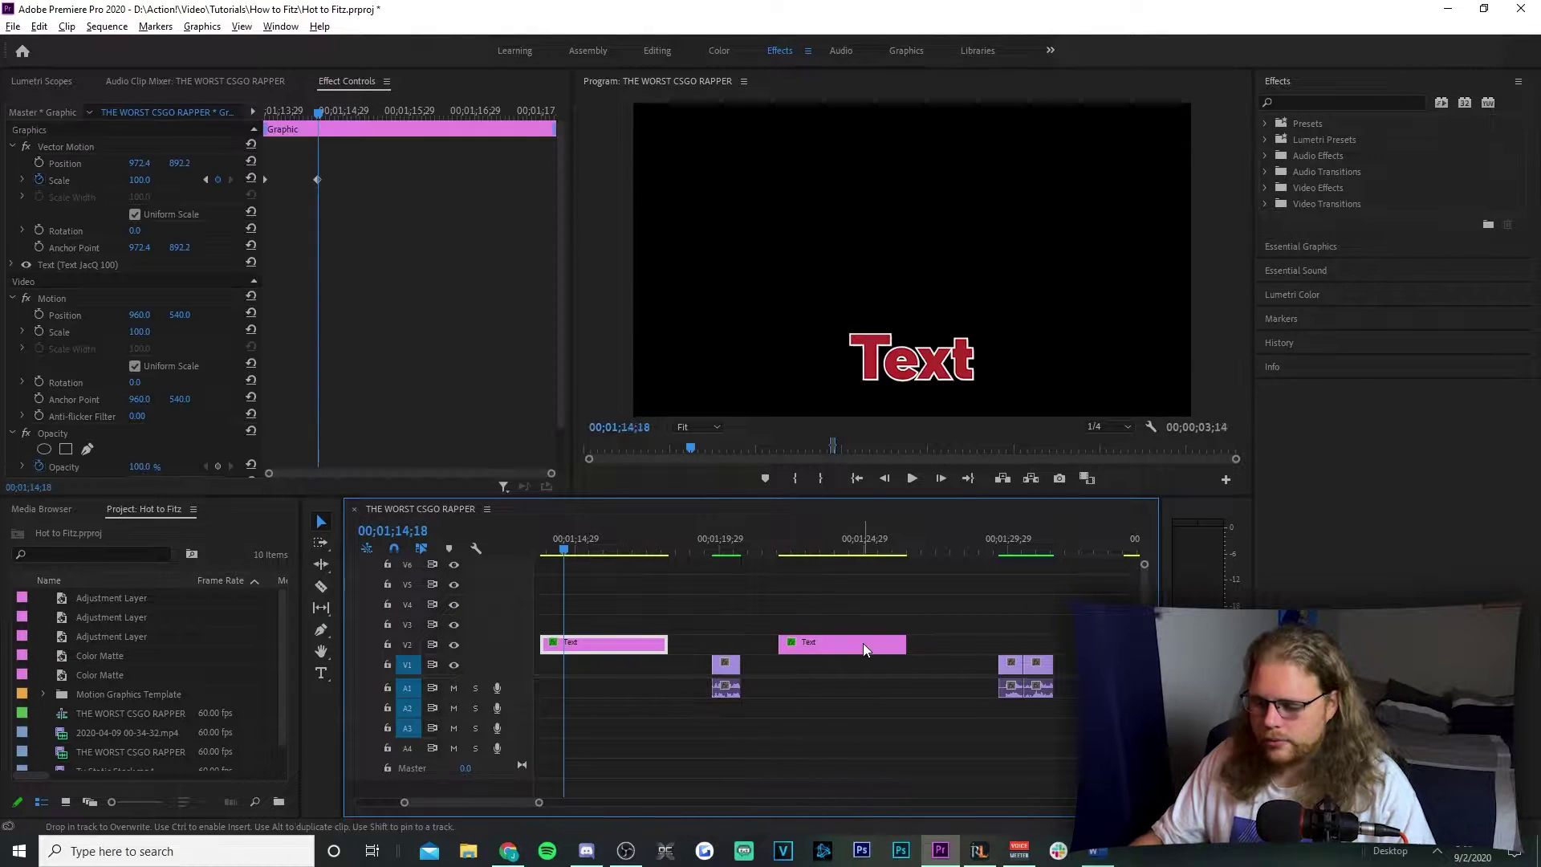
{"action": "left_click", "coordinate": [820, 645]}
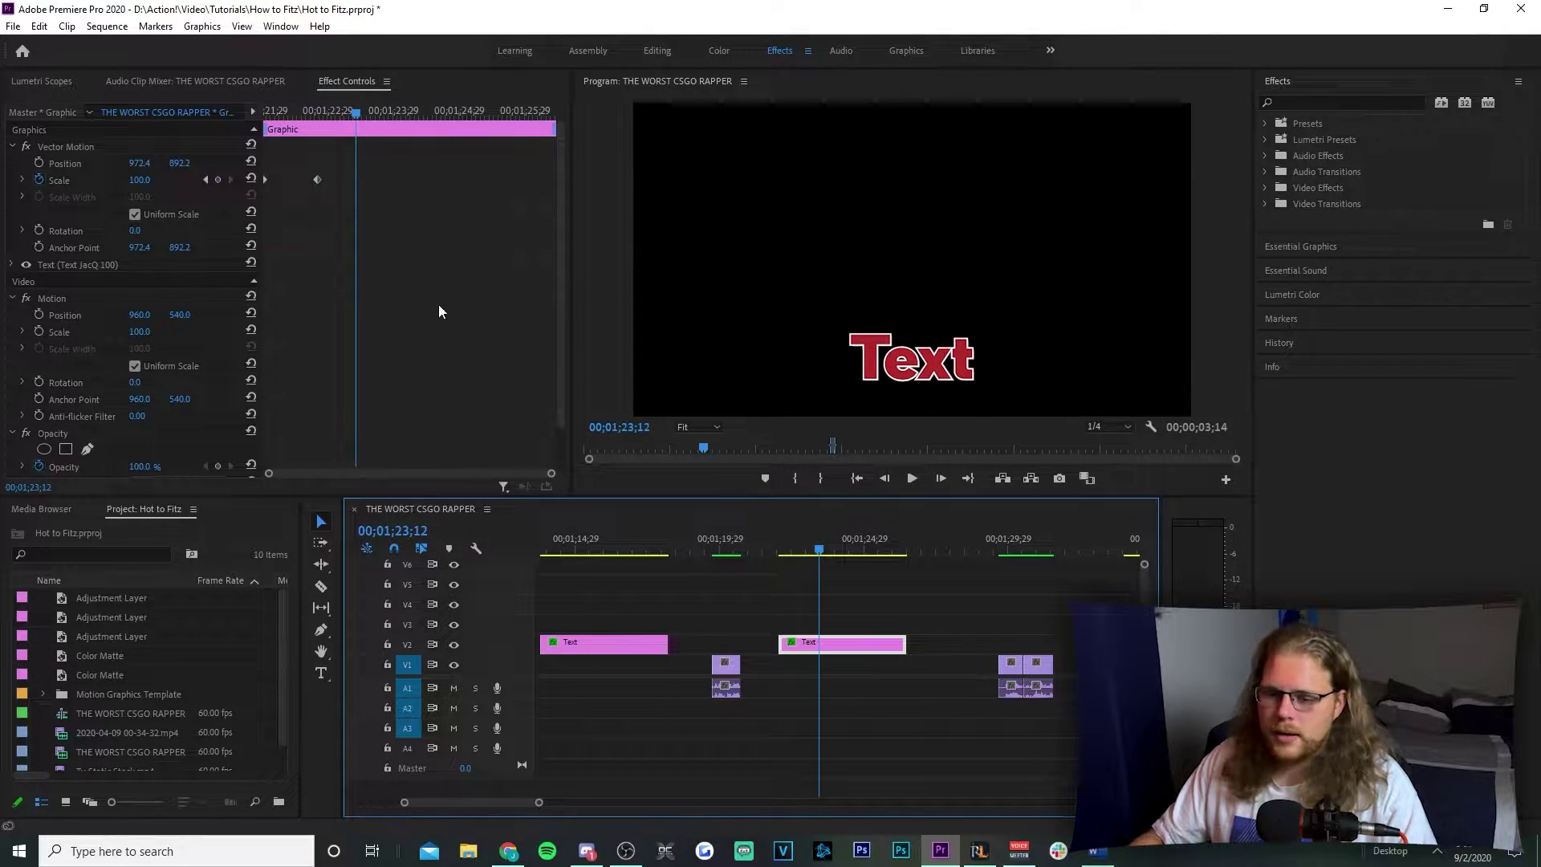
Add a scale keyframe of 100 at 00;01;22;16 in the second text clip and shift it slightly earlier
{"action": "left_click_drag", "start_coordinate": [356, 115], "coordinate": [299, 112]}
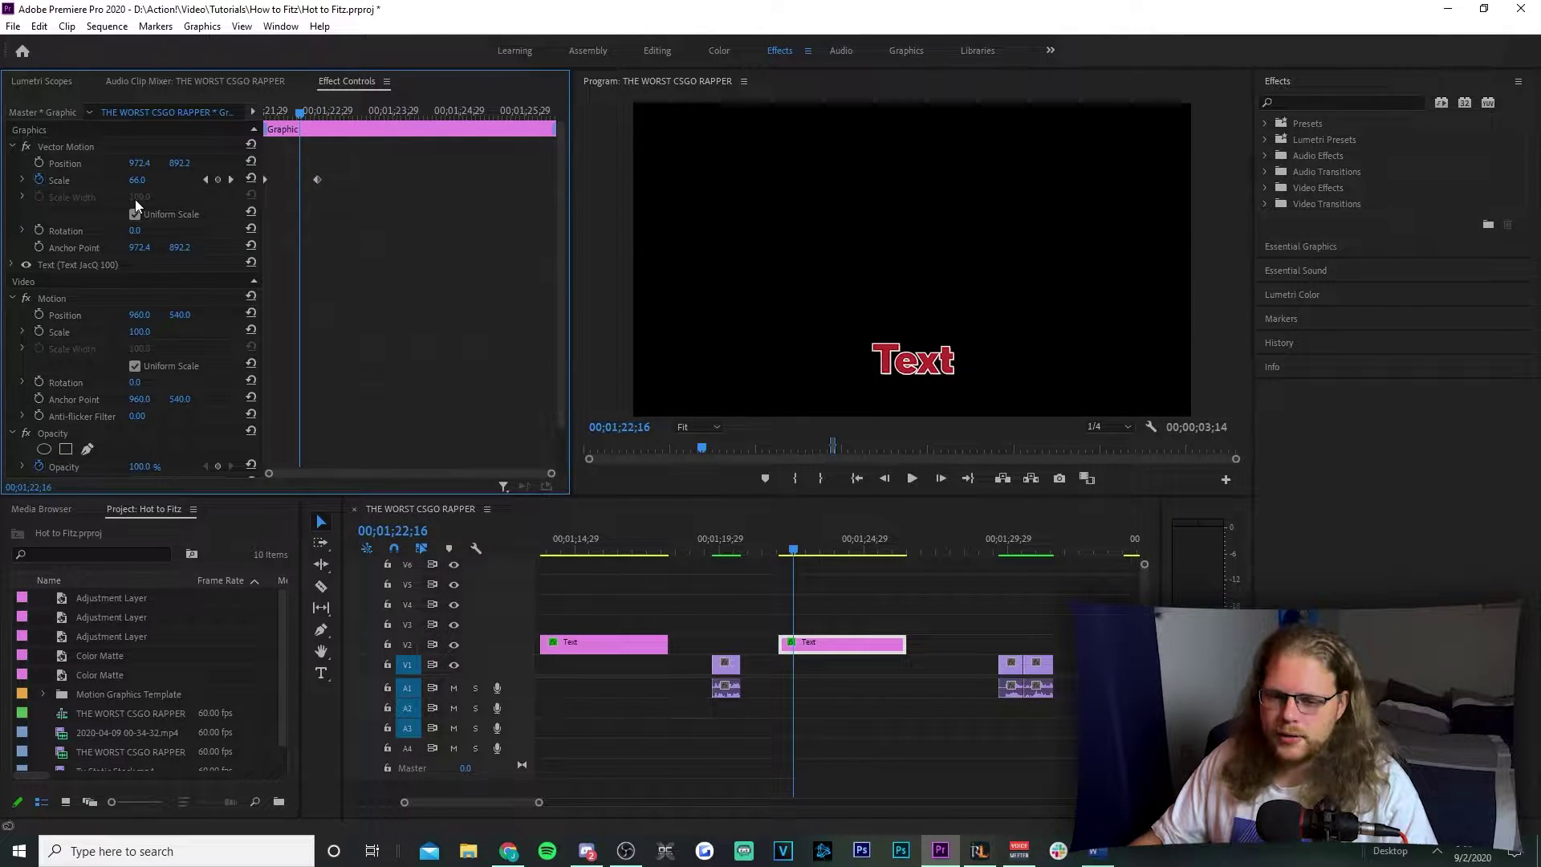
{"action": "type", "text": "100"}
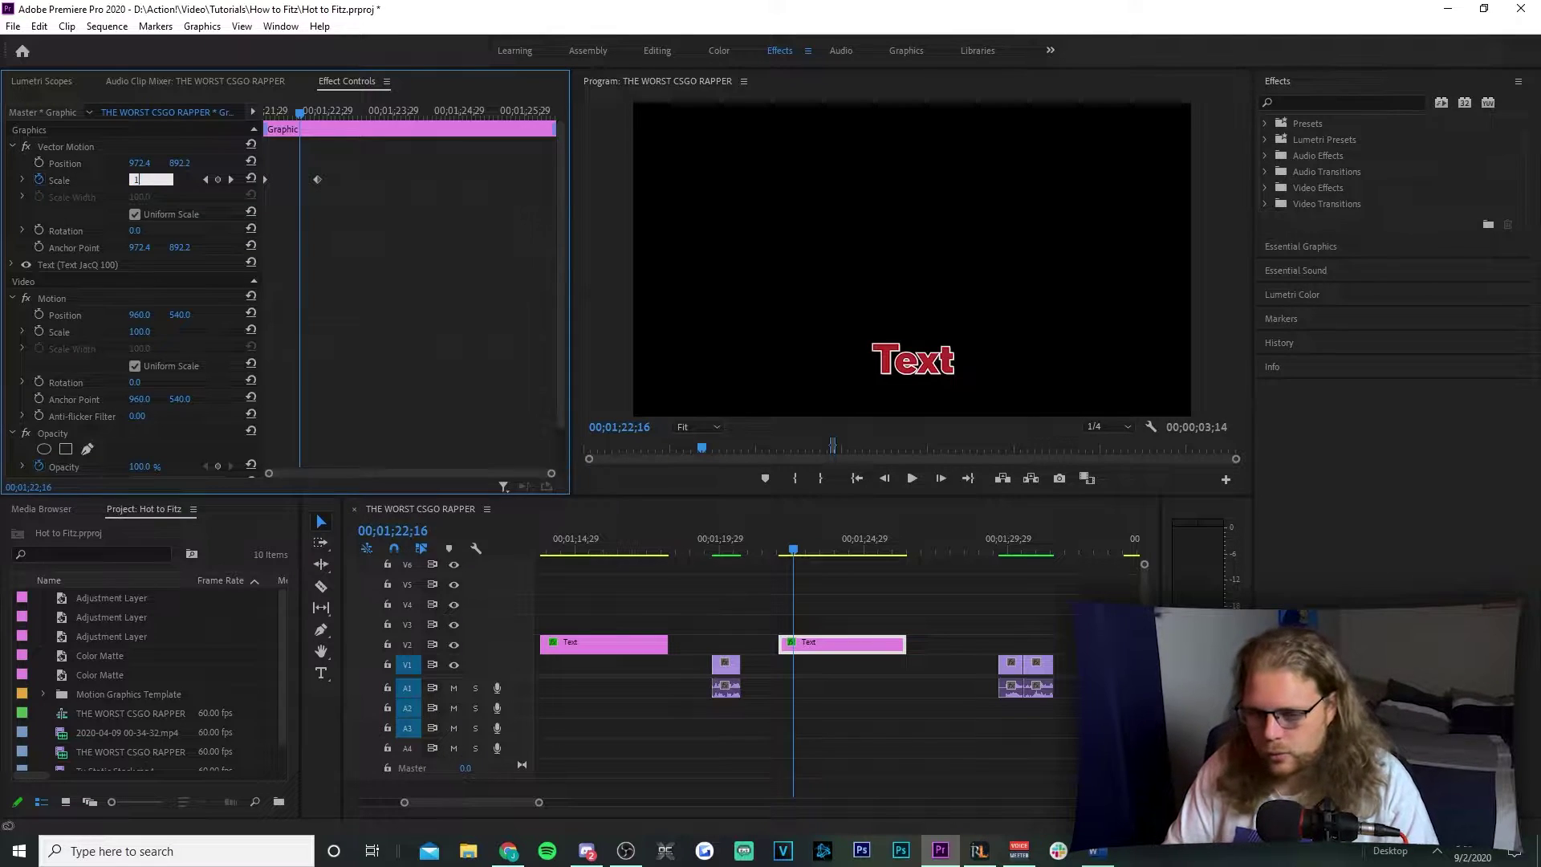
{"action": "key", "text": "Return"}
{"action": "left_click", "coordinate": [327, 114]}
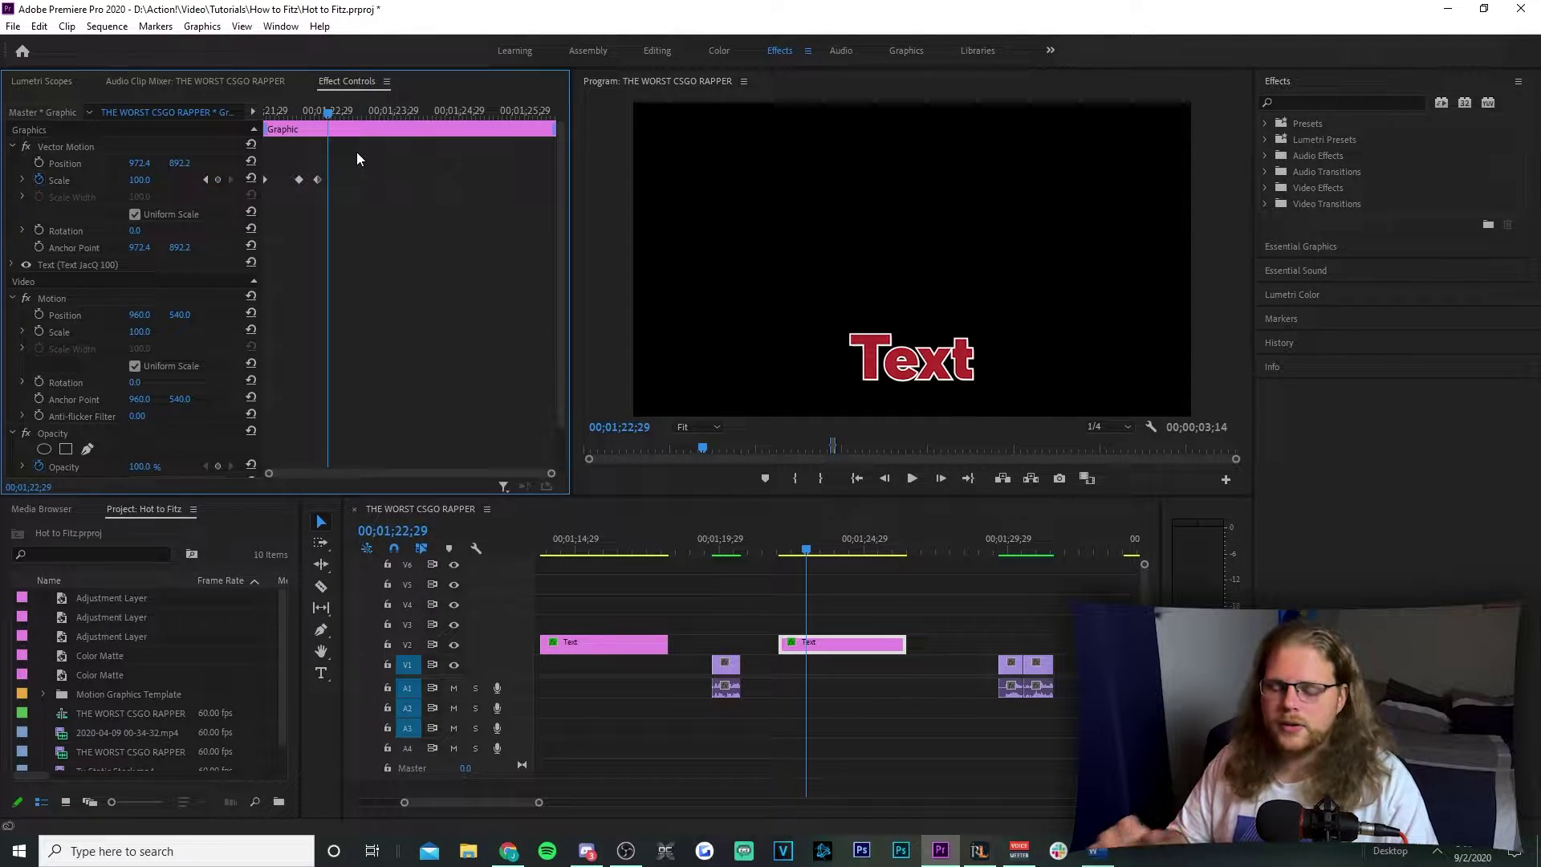
{"action": "left_click", "coordinate": [296, 180]}
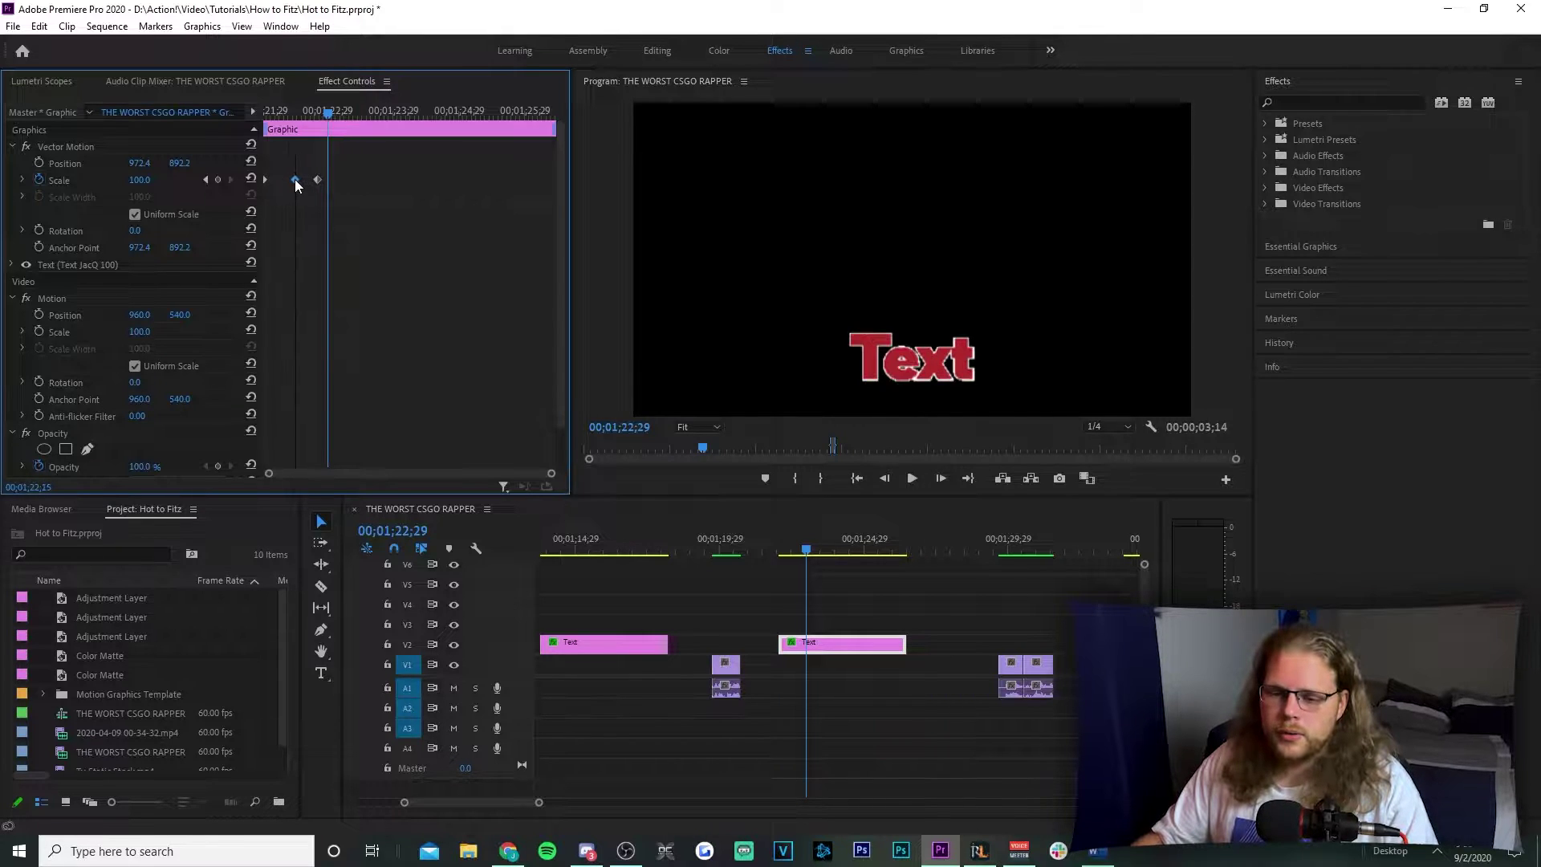
{"action": "mouse_move", "coordinate": [296, 180]}
{"action": "left_mouse_down"}
{"action": "mouse_move", "coordinate": [283, 179]}
{"action": "mouse_move", "coordinate": [292, 189]}
{"action": "left_mouse_up"}
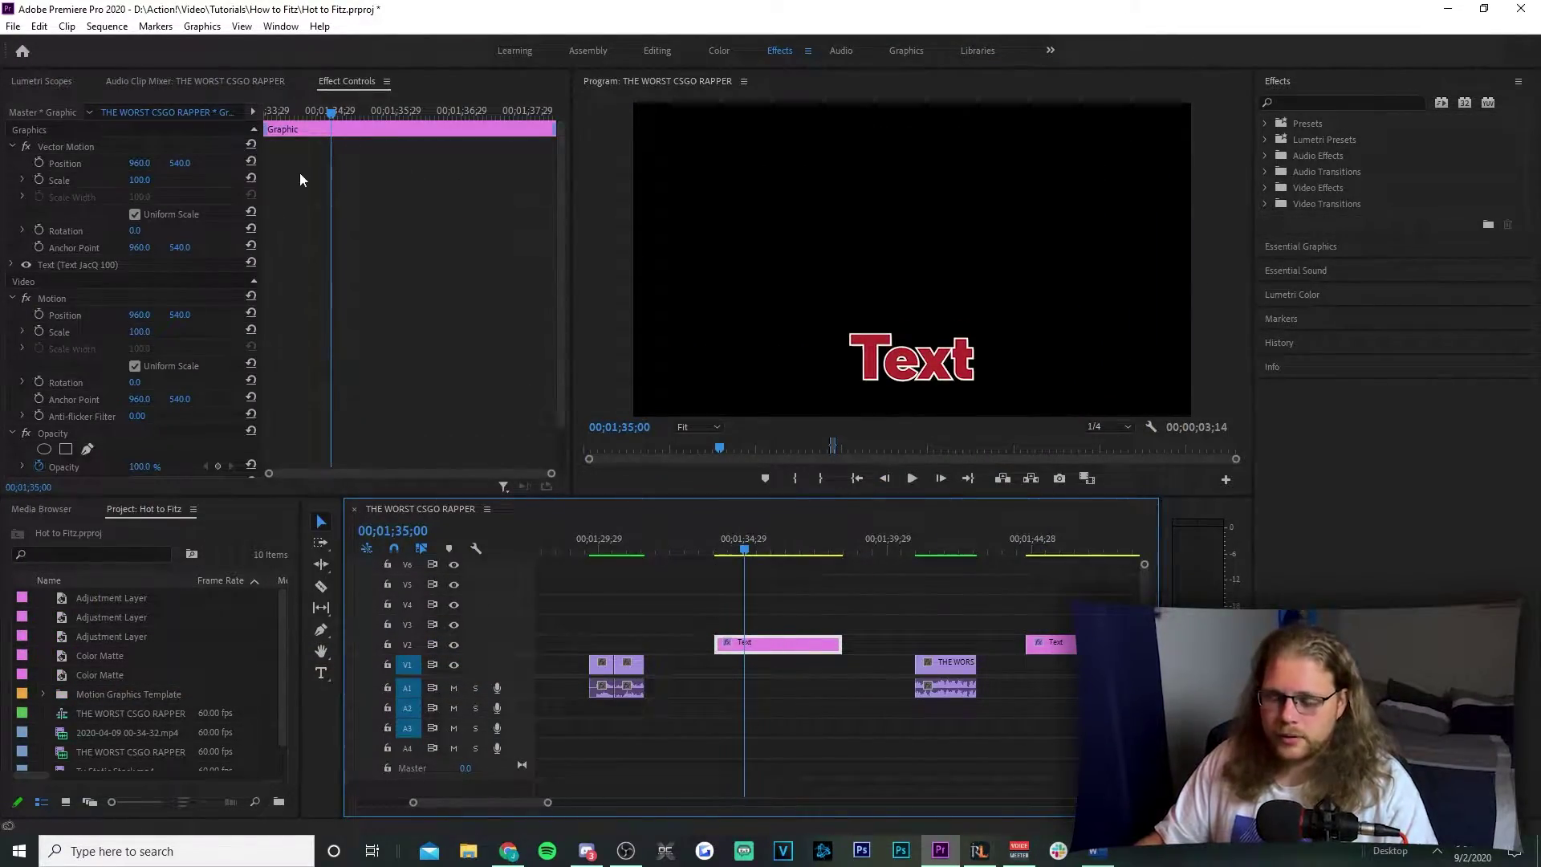
Move the third text clip's Vector Motion anchor point onto the word, at about 984, 895
{"action": "key", "text": "shift+Left"}
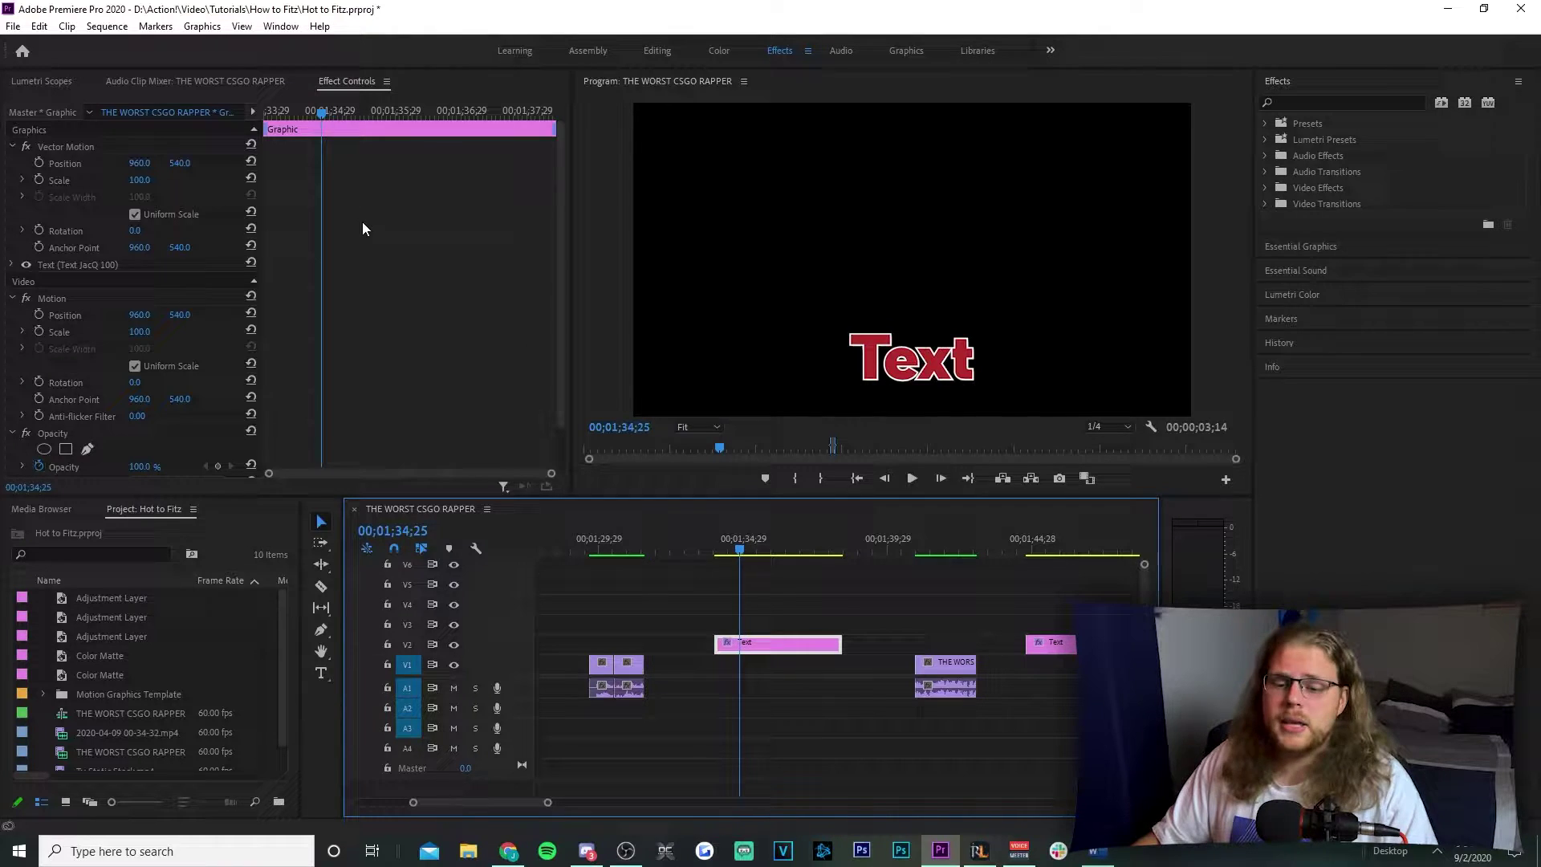
{"action": "left_click", "coordinate": [93, 250]}
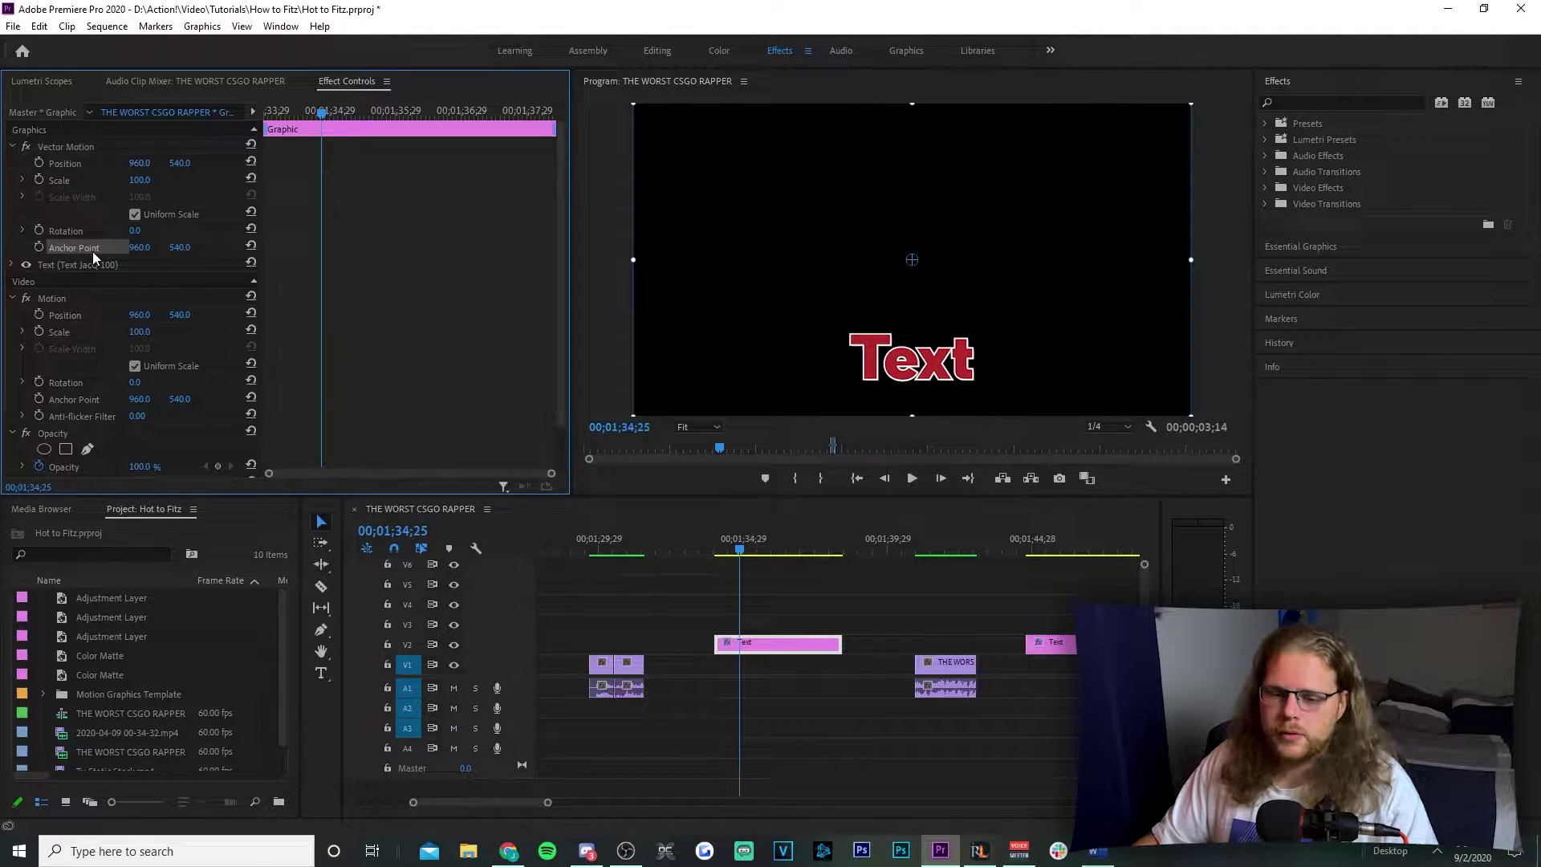
{"action": "left_click", "coordinate": [920, 269]}
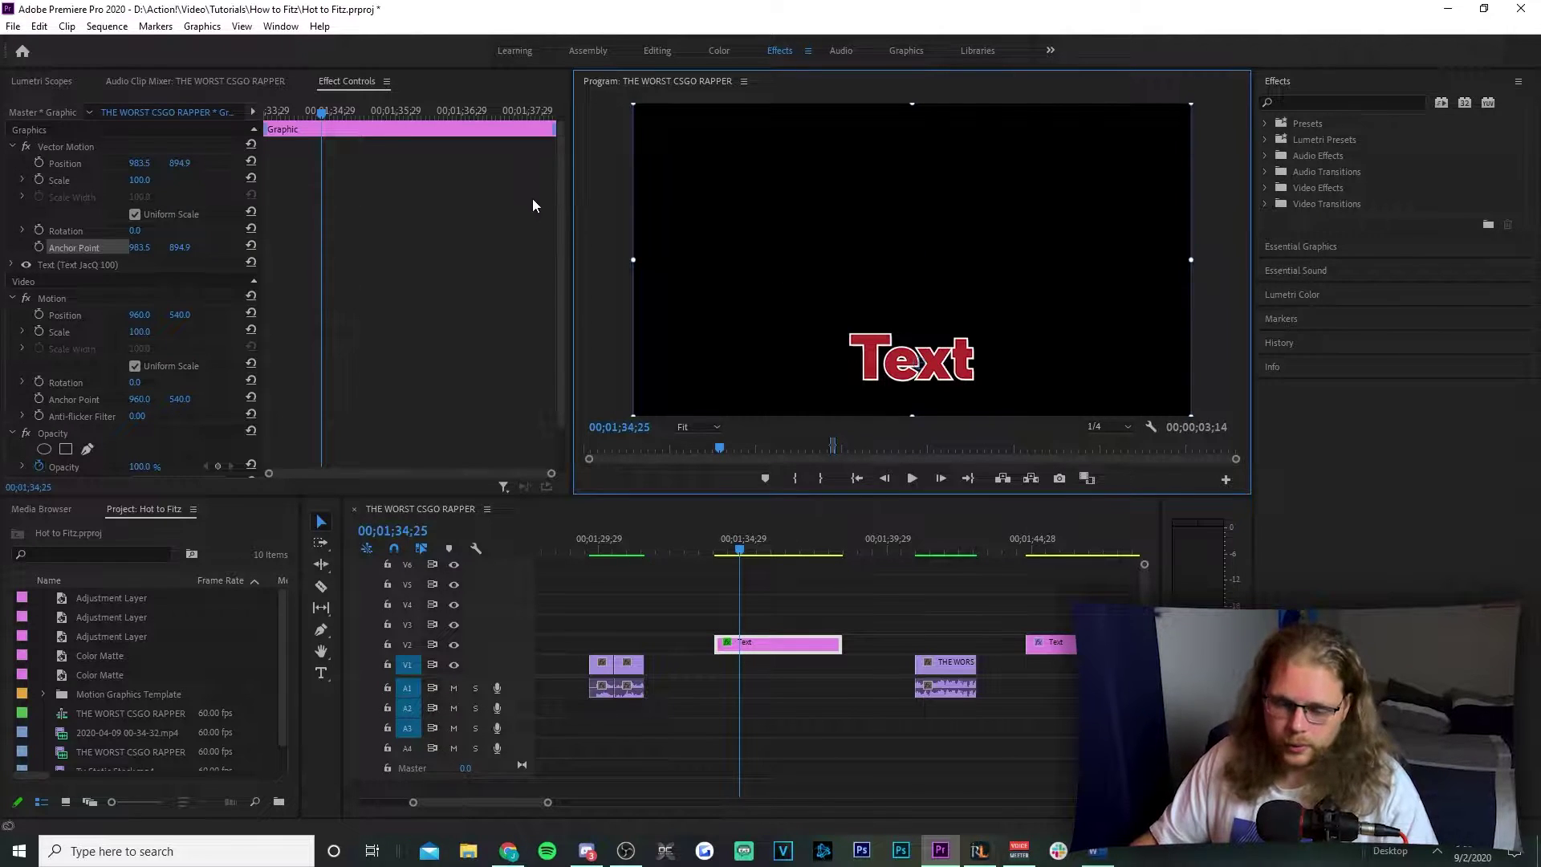
Keyframe the third text clip's Vector Motion rotation from 0 at the clip's start to -7 degrees at 00;01;34;24
{"action": "left_click_drag", "start_coordinate": [311, 114], "coordinate": [250, 106]}
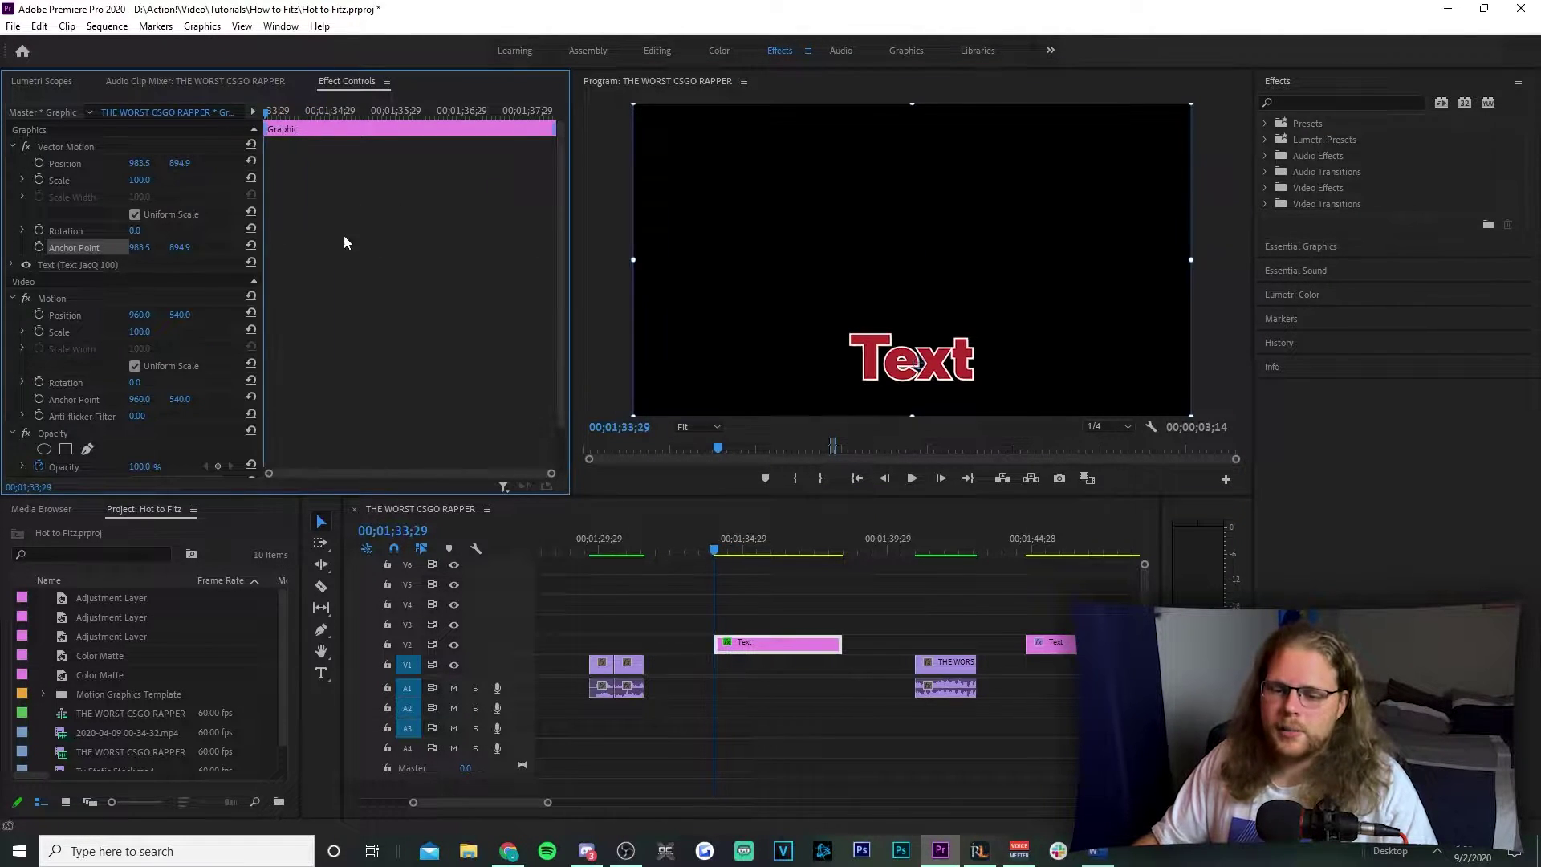
{"action": "left_click", "coordinate": [38, 230]}
{"action": "left_click_drag", "start_coordinate": [267, 117], "coordinate": [319, 114]}
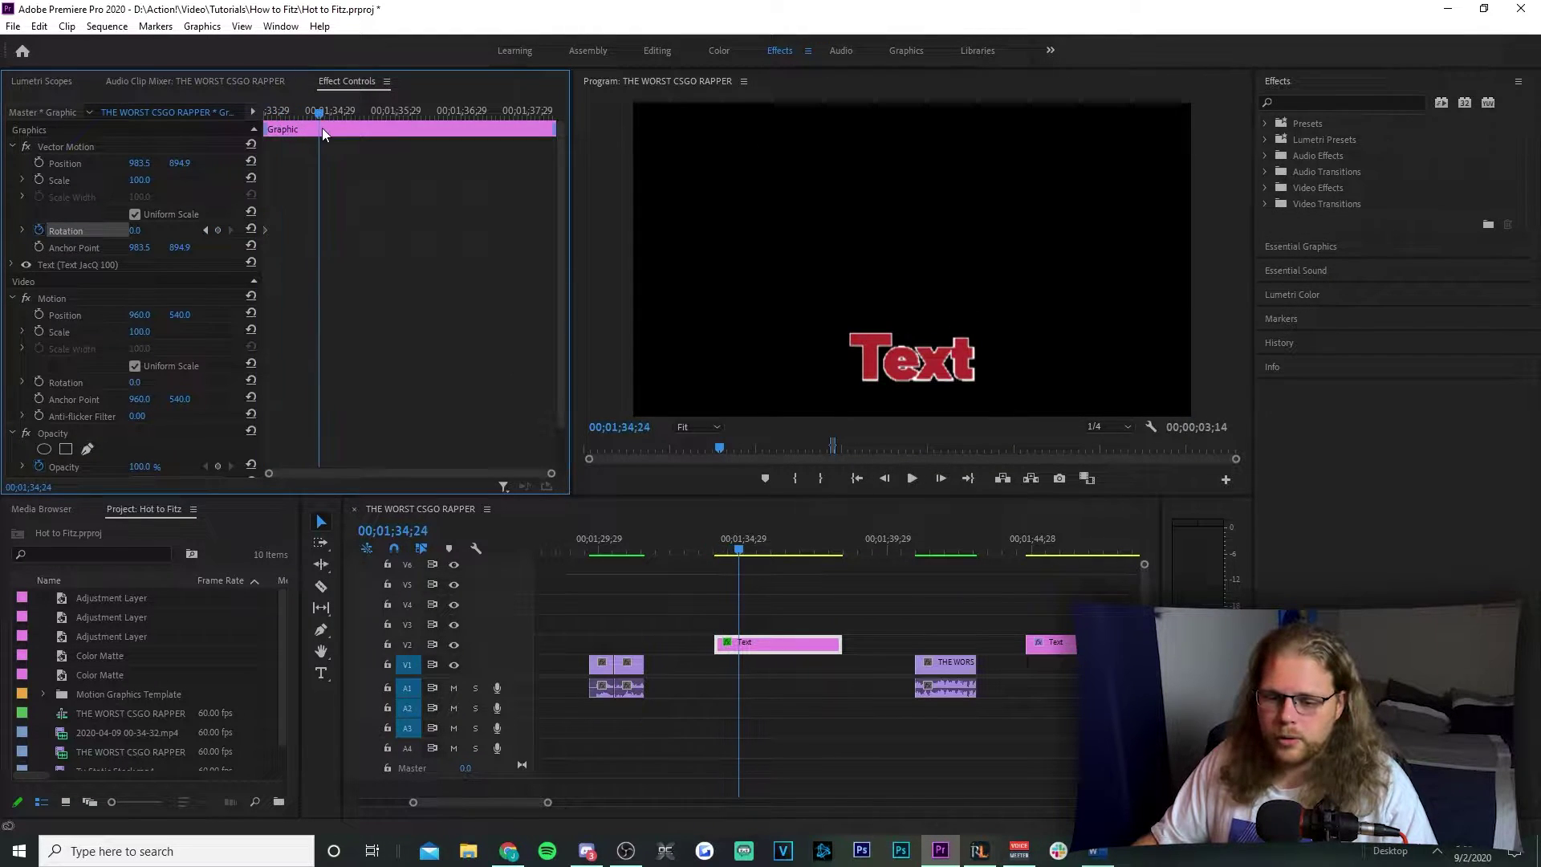
{"action": "left_click", "coordinate": [140, 230]}
{"action": "type", "text": "-7"}
{"action": "key", "text": "Return"}
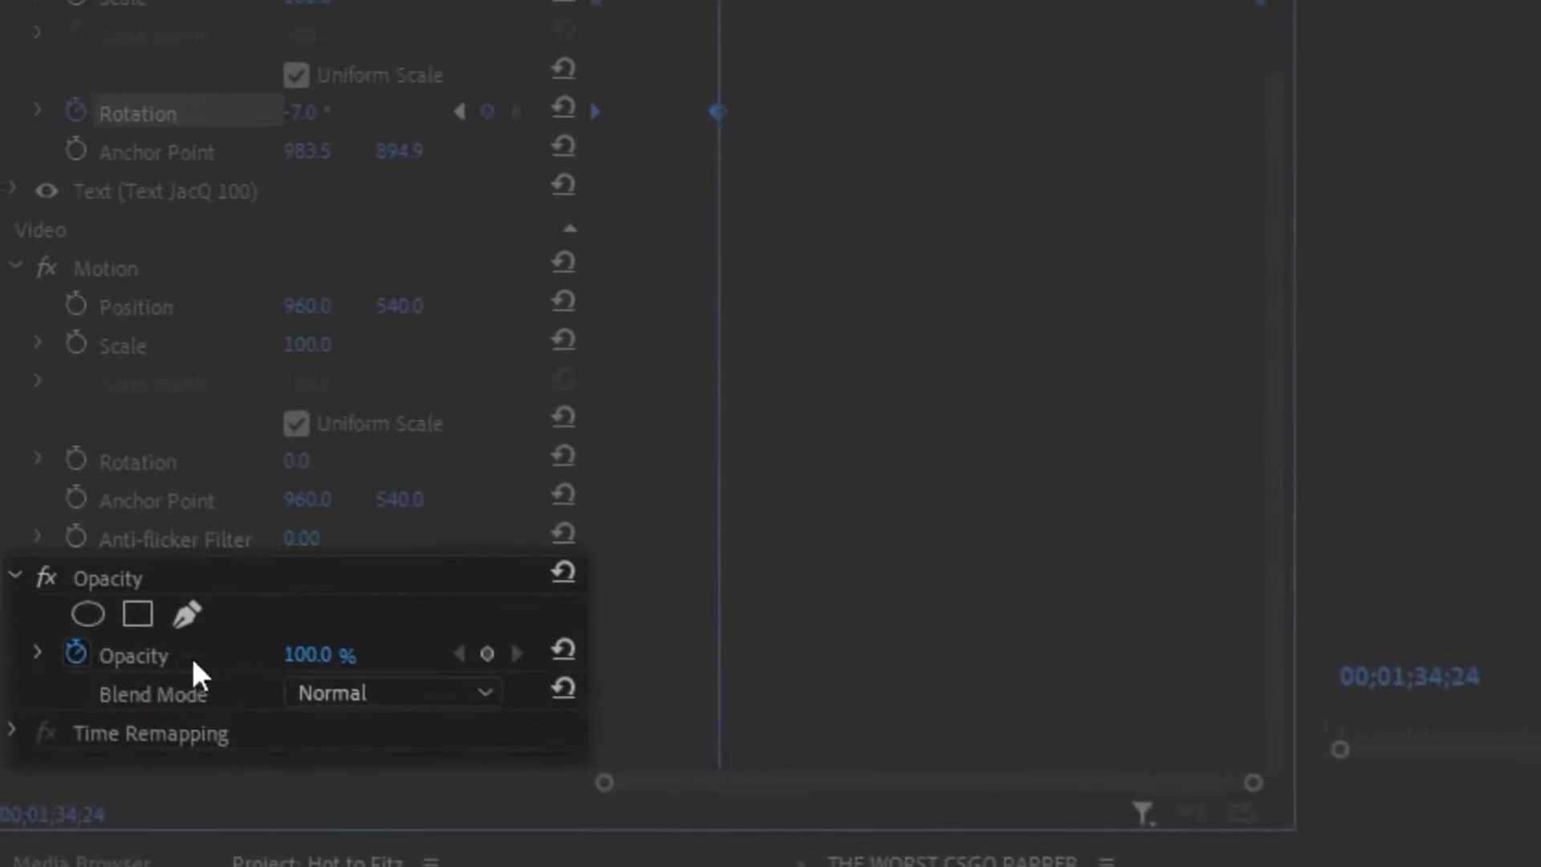
Keyframe the third text clip's opacity from 100% at the clip's start to 0% at 00;01;34;24
{"action": "left_click", "coordinate": [495, 656]}
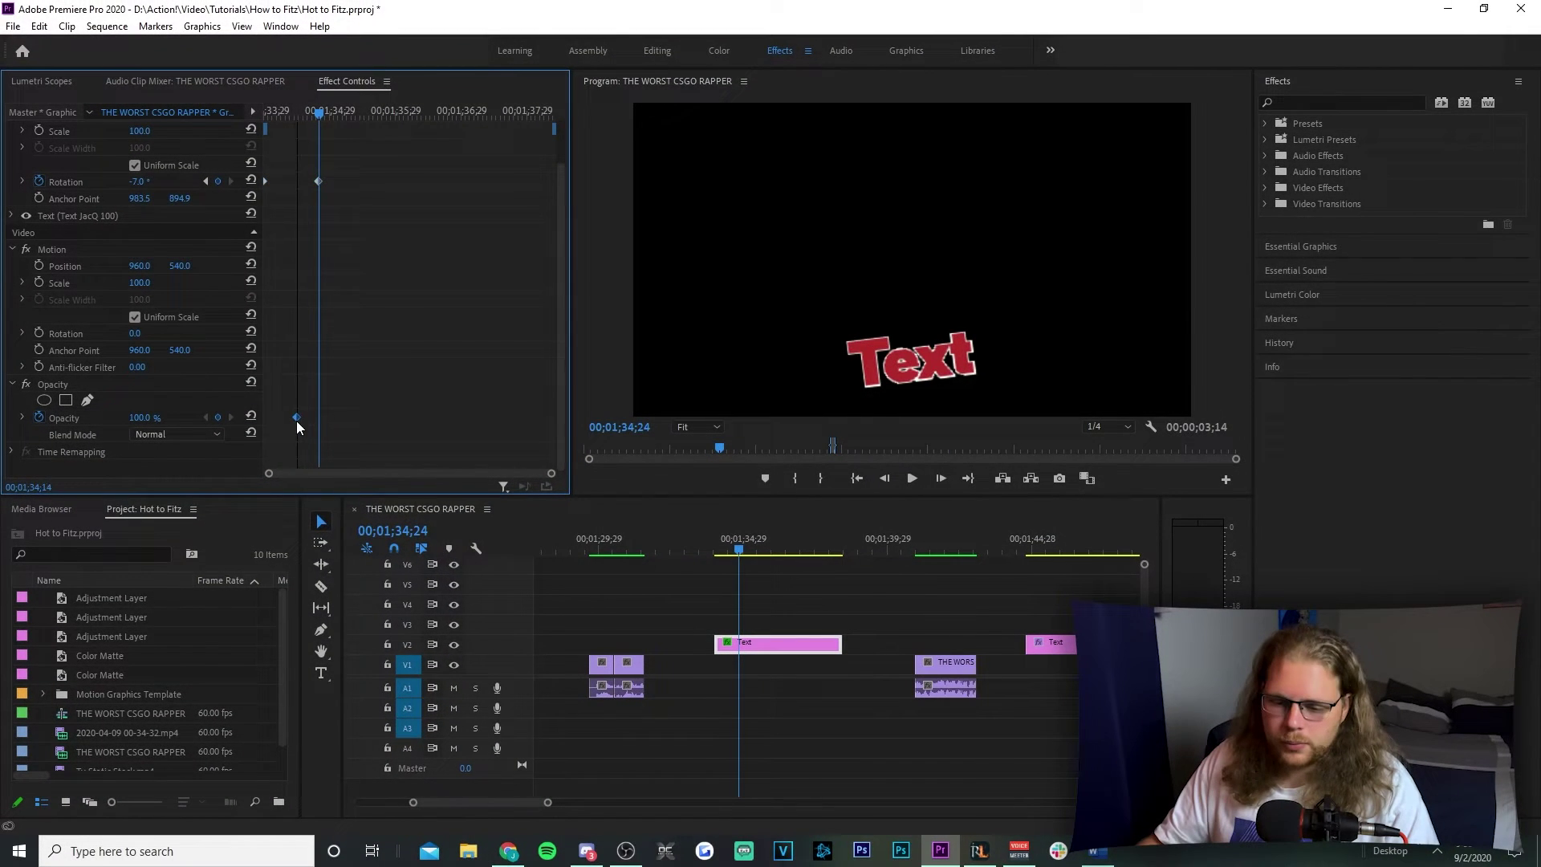
{"action": "left_click_drag", "start_coordinate": [297, 420], "coordinate": [277, 414]}
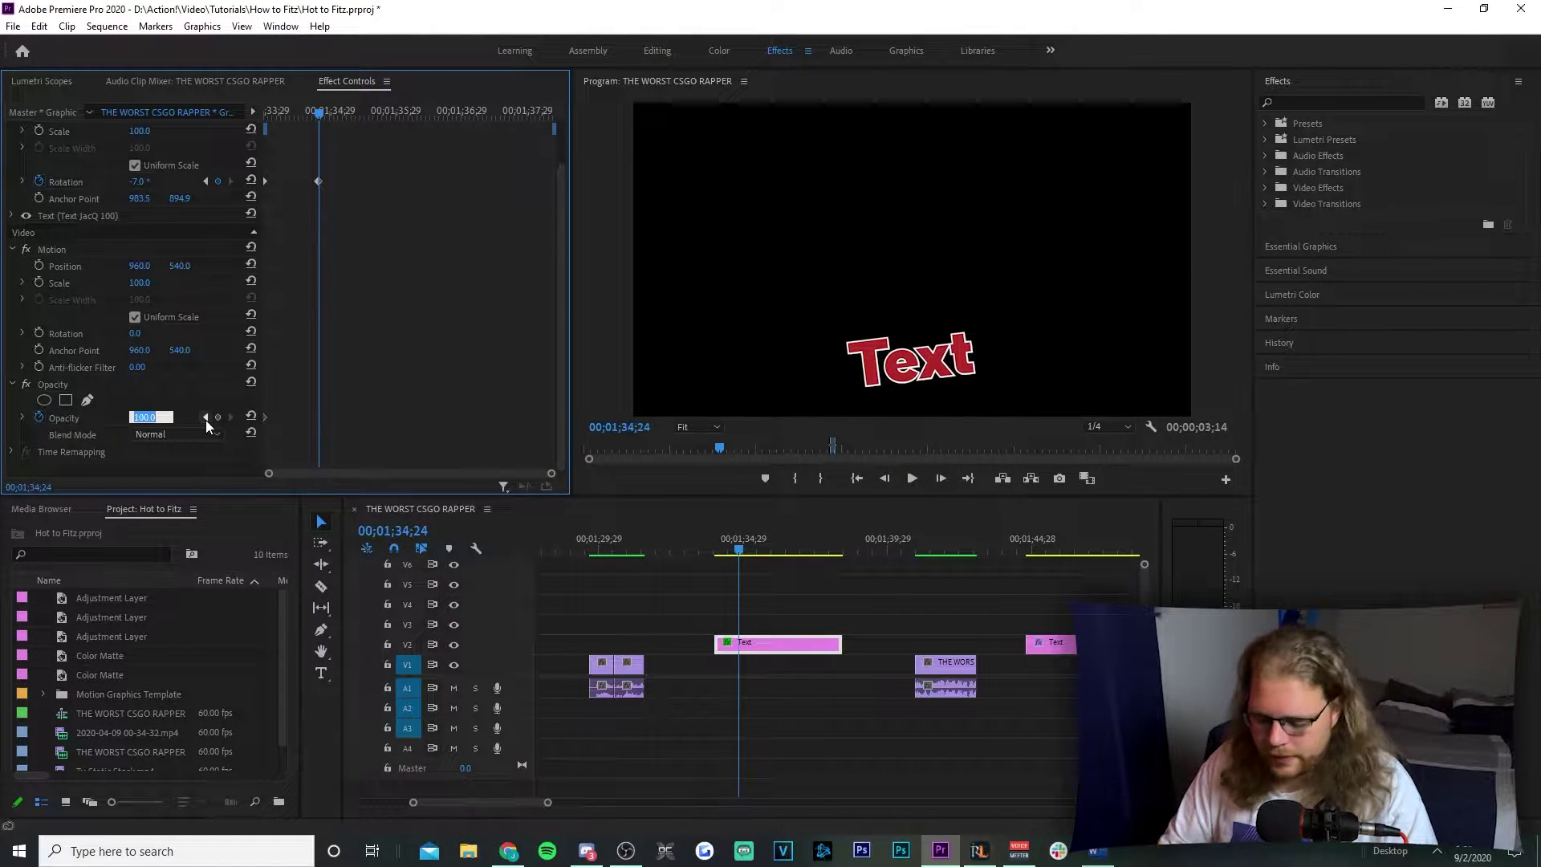
{"action": "type", "text": "0"}
{"action": "key", "text": "Return"}
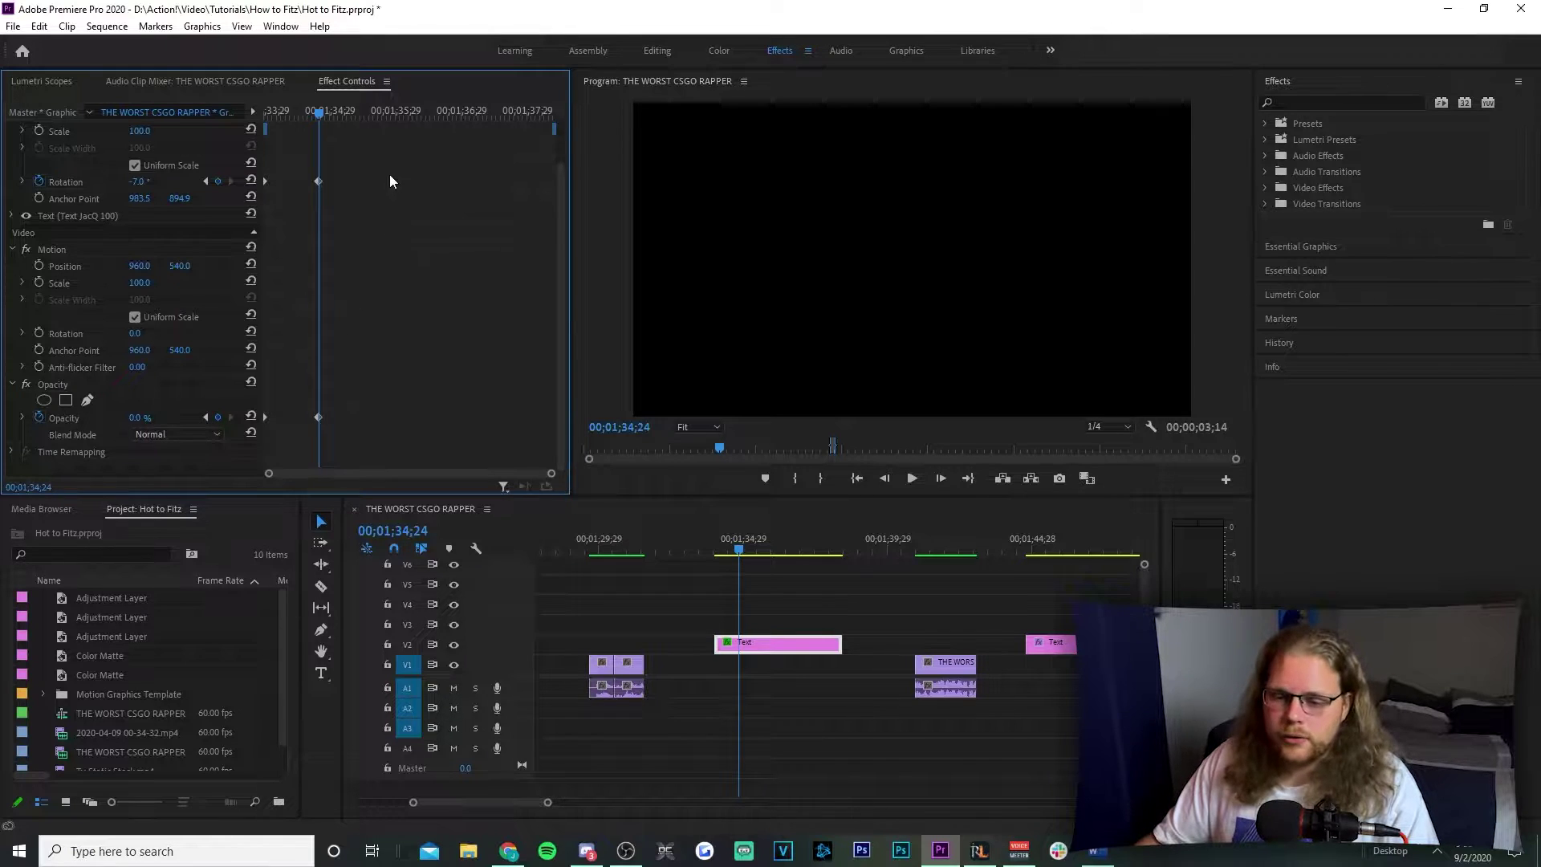
Shift all rotation and opacity keyframes to the end of the third text clip, spanning 00;01;37;17 to 00;01;38;12, and step between them
{"action": "left_click_drag", "start_coordinate": [383, 169], "coordinate": [263, 383]}
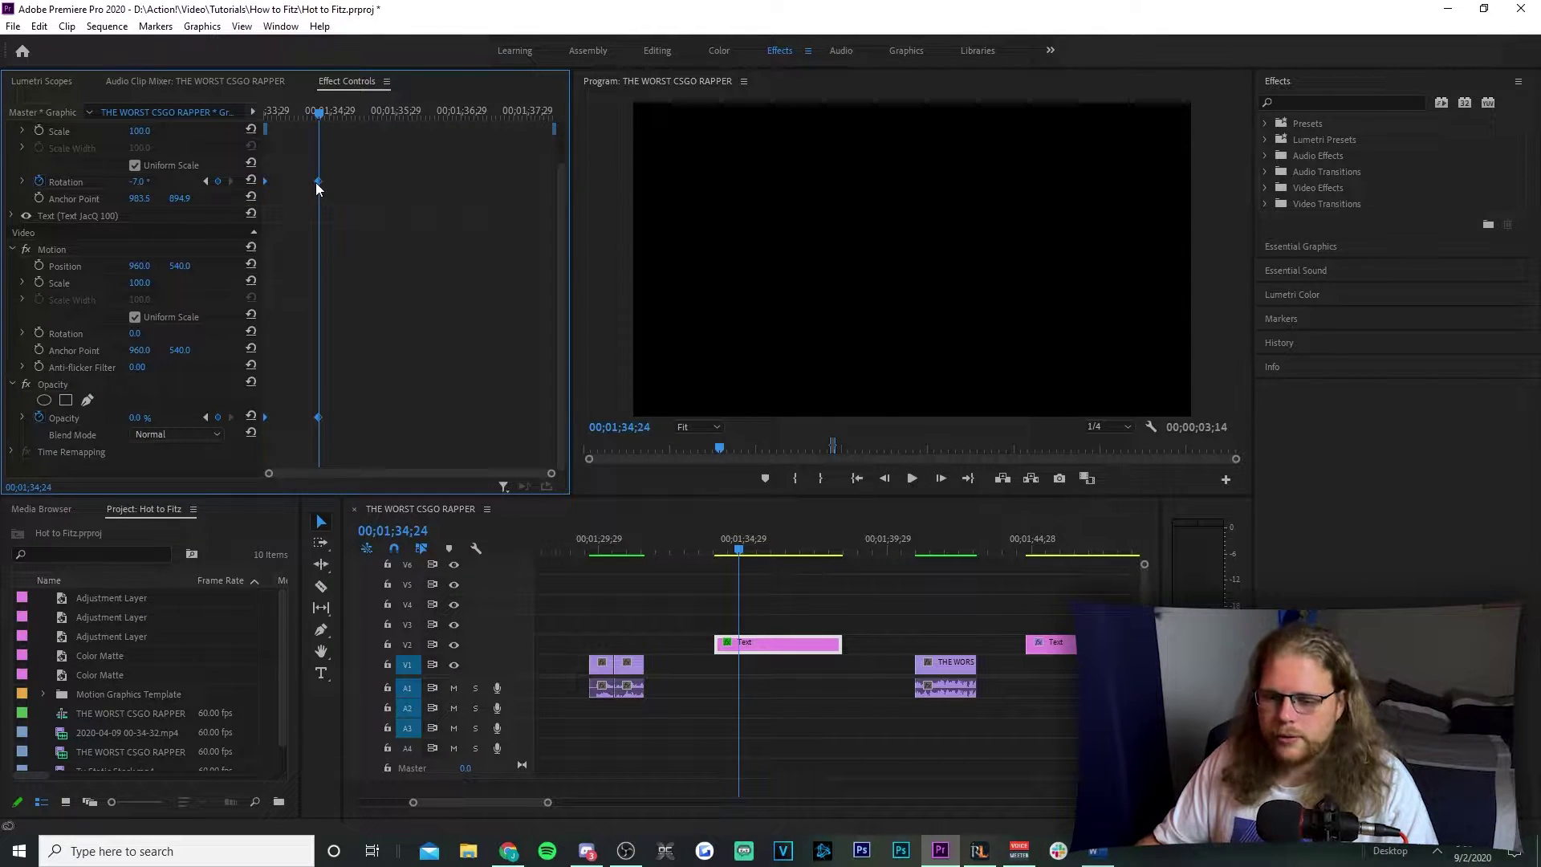
{"action": "left_click_drag", "start_coordinate": [315, 182], "coordinate": [497, 183]}
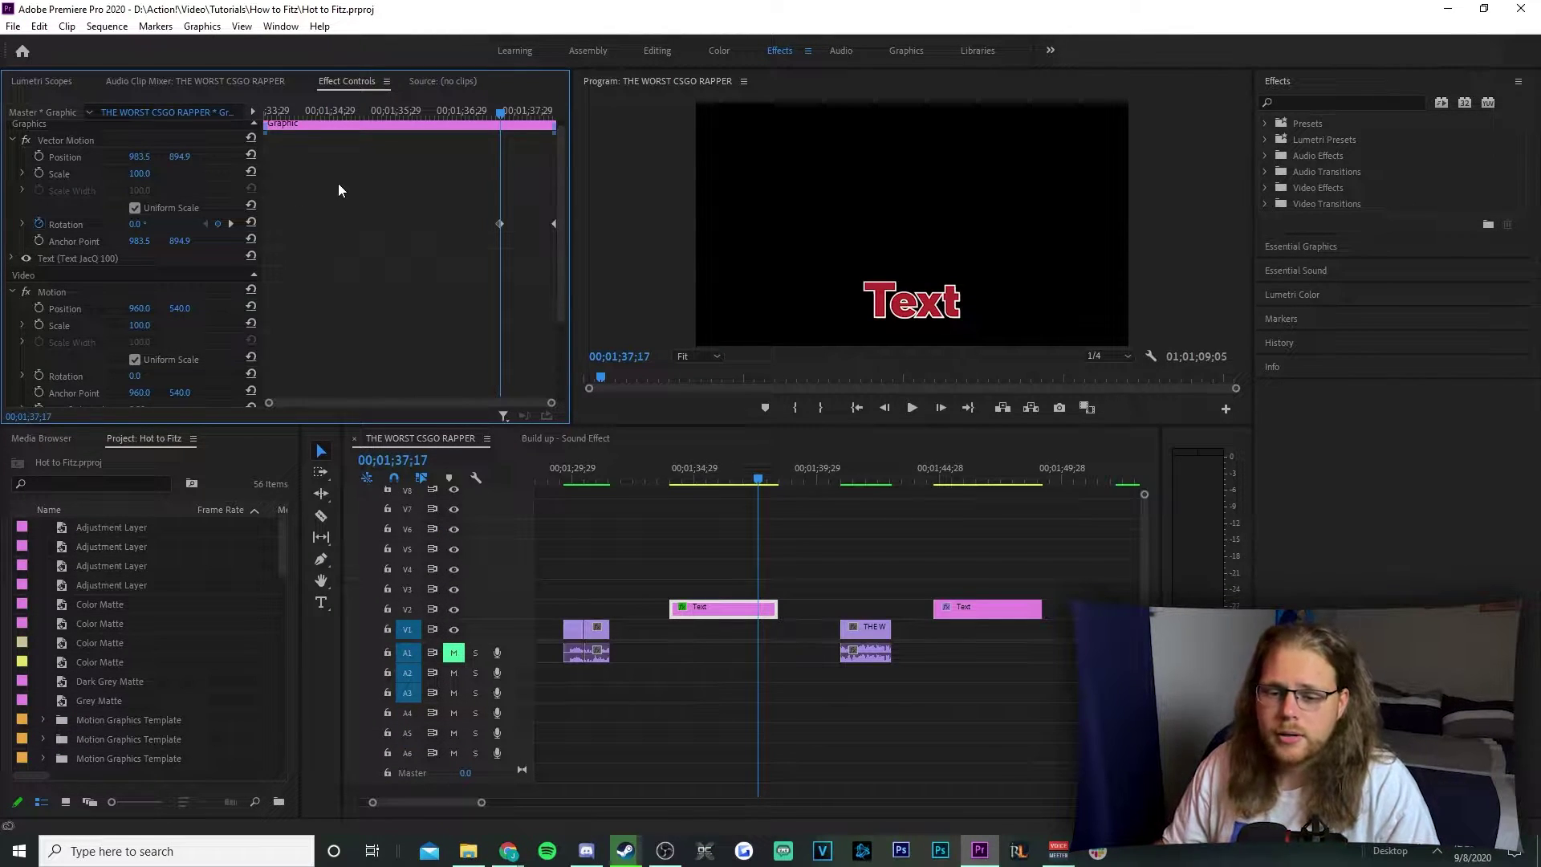
{"action": "left_click", "coordinate": [231, 224]}
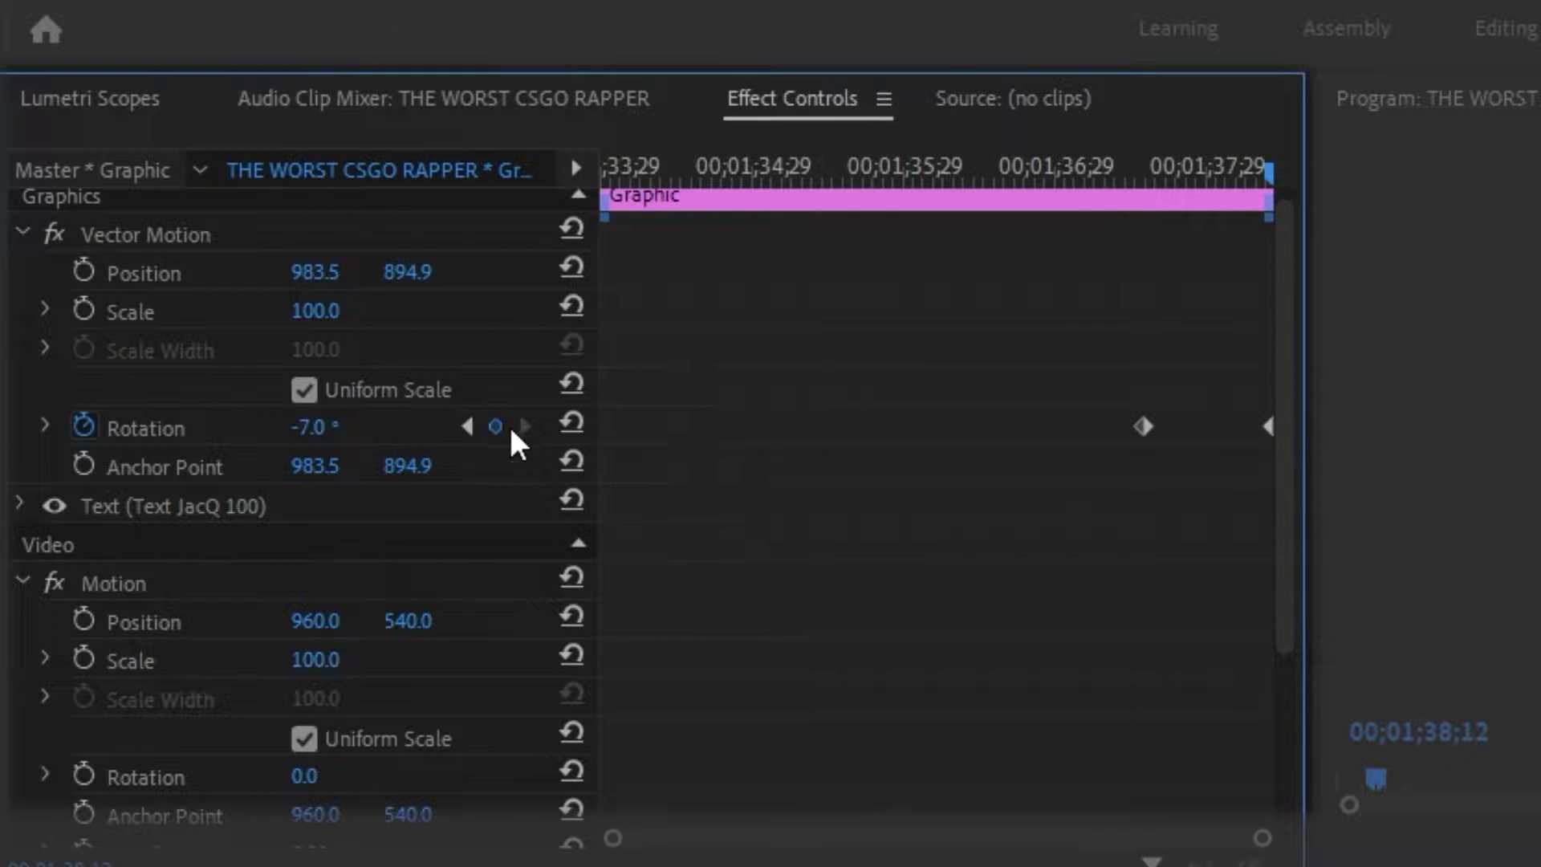
{"action": "left_click", "coordinate": [465, 427]}
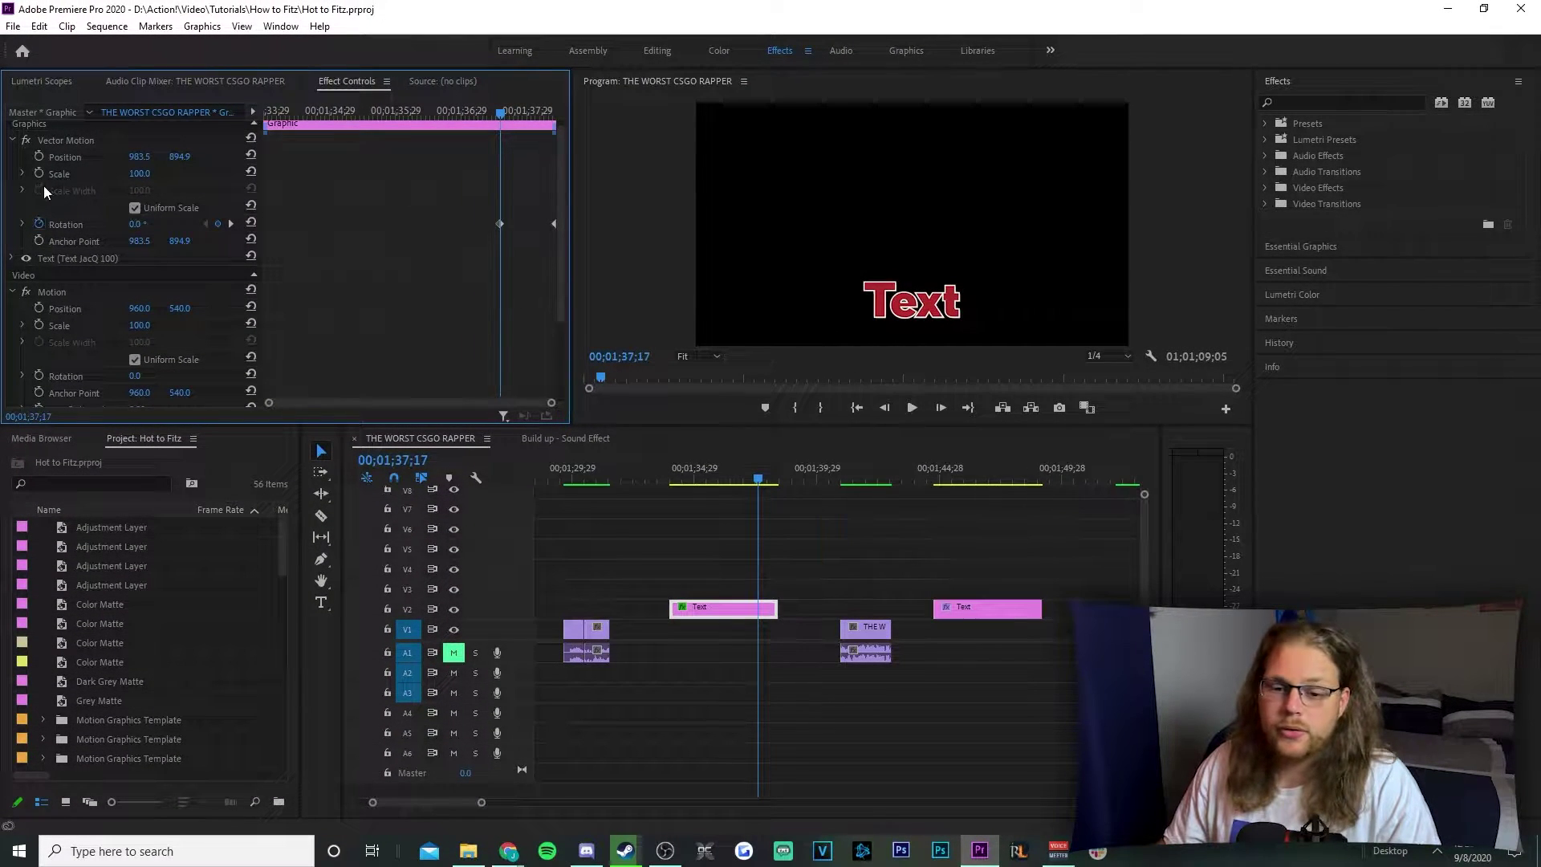
Keyframe the third text clip's Vector Motion scale from 100 at 00;01;37;17 to 0 at 00;01;38;12
{"action": "left_click", "coordinate": [38, 174]}
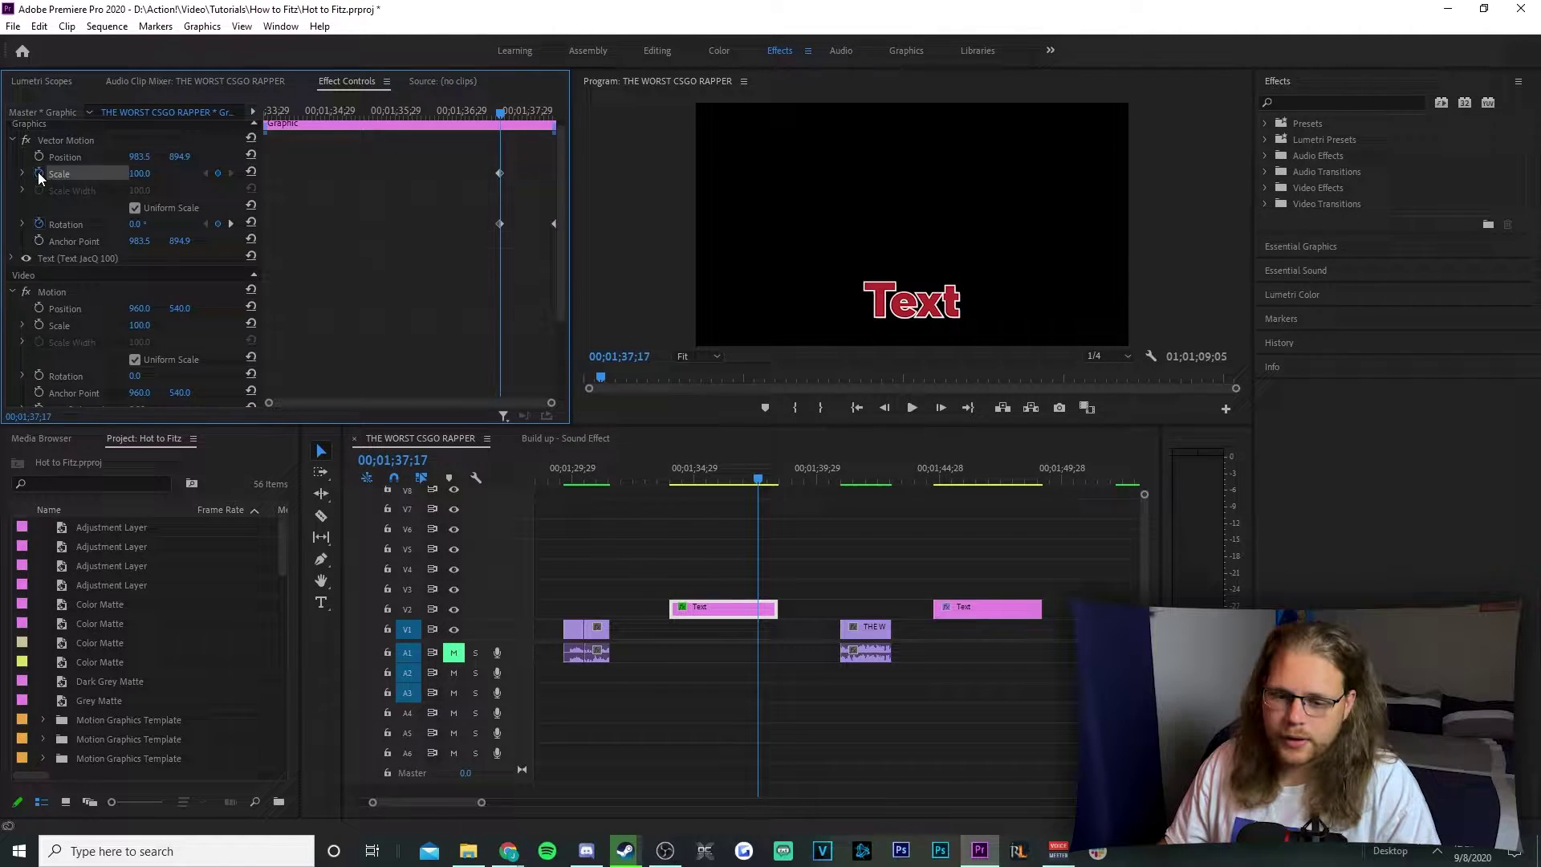
{"action": "left_click", "coordinate": [234, 225]}
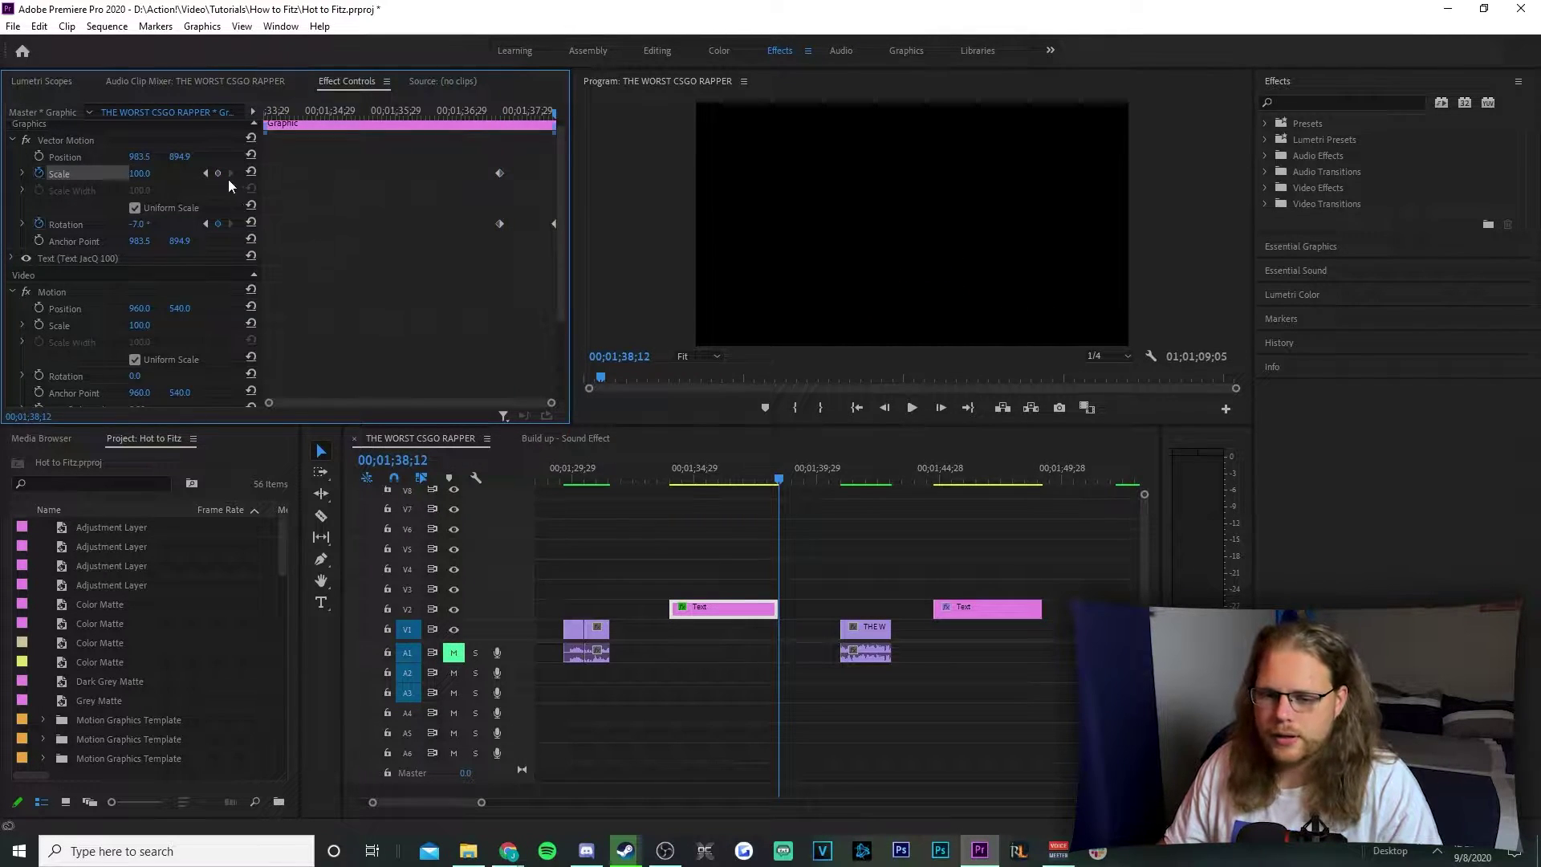
{"action": "left_click", "coordinate": [140, 174]}
{"action": "type", "text": "0"}
{"action": "key", "text": "Return"}
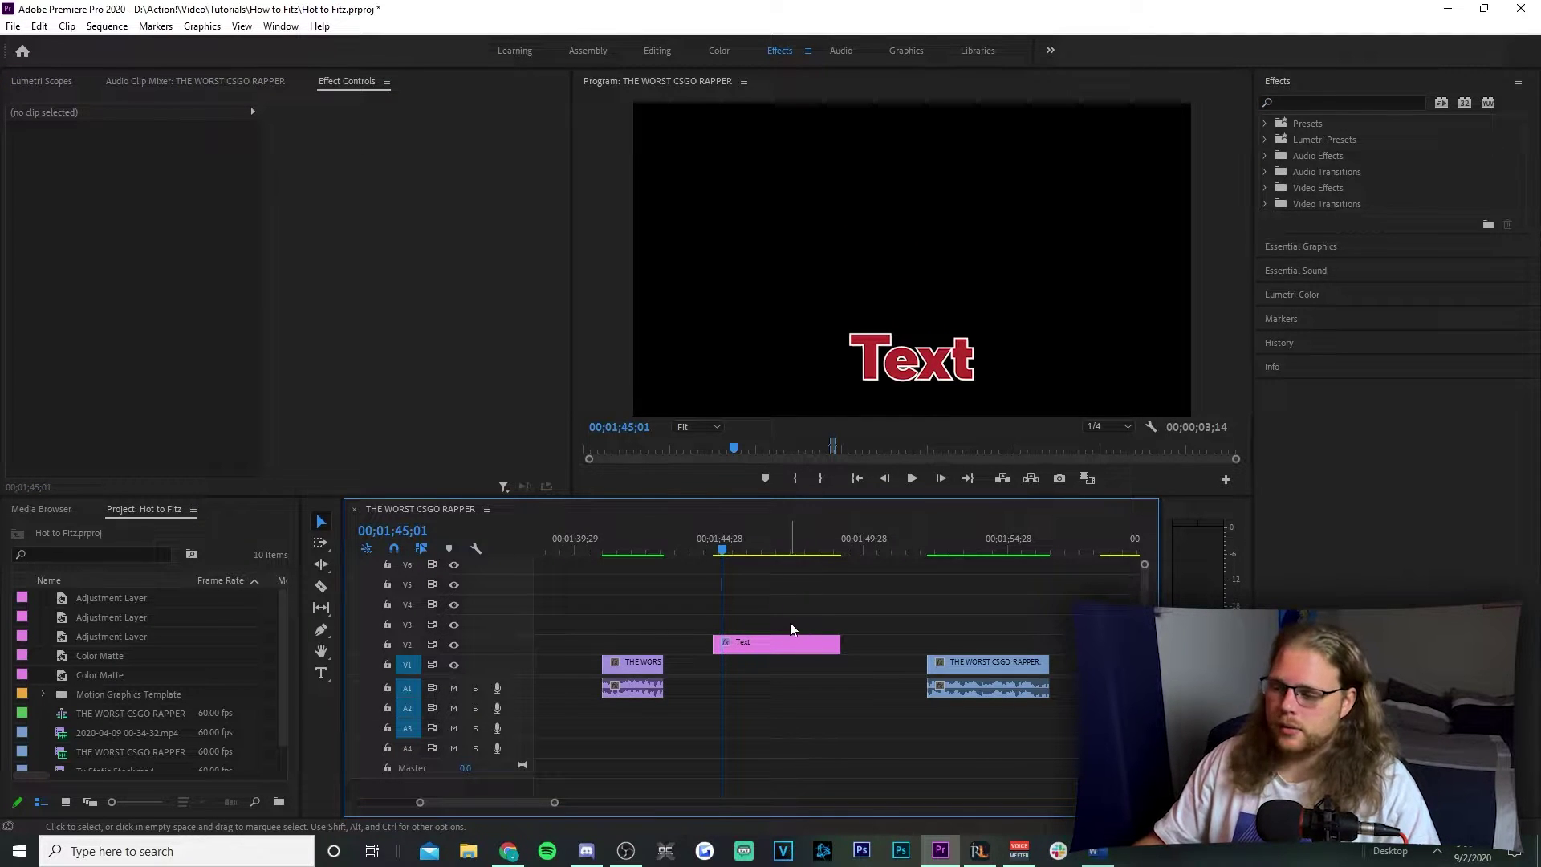
Find the distort effect Transform and apply it to the text clip at 00;01;45;01
{"action": "left_click", "coordinate": [1301, 100]}
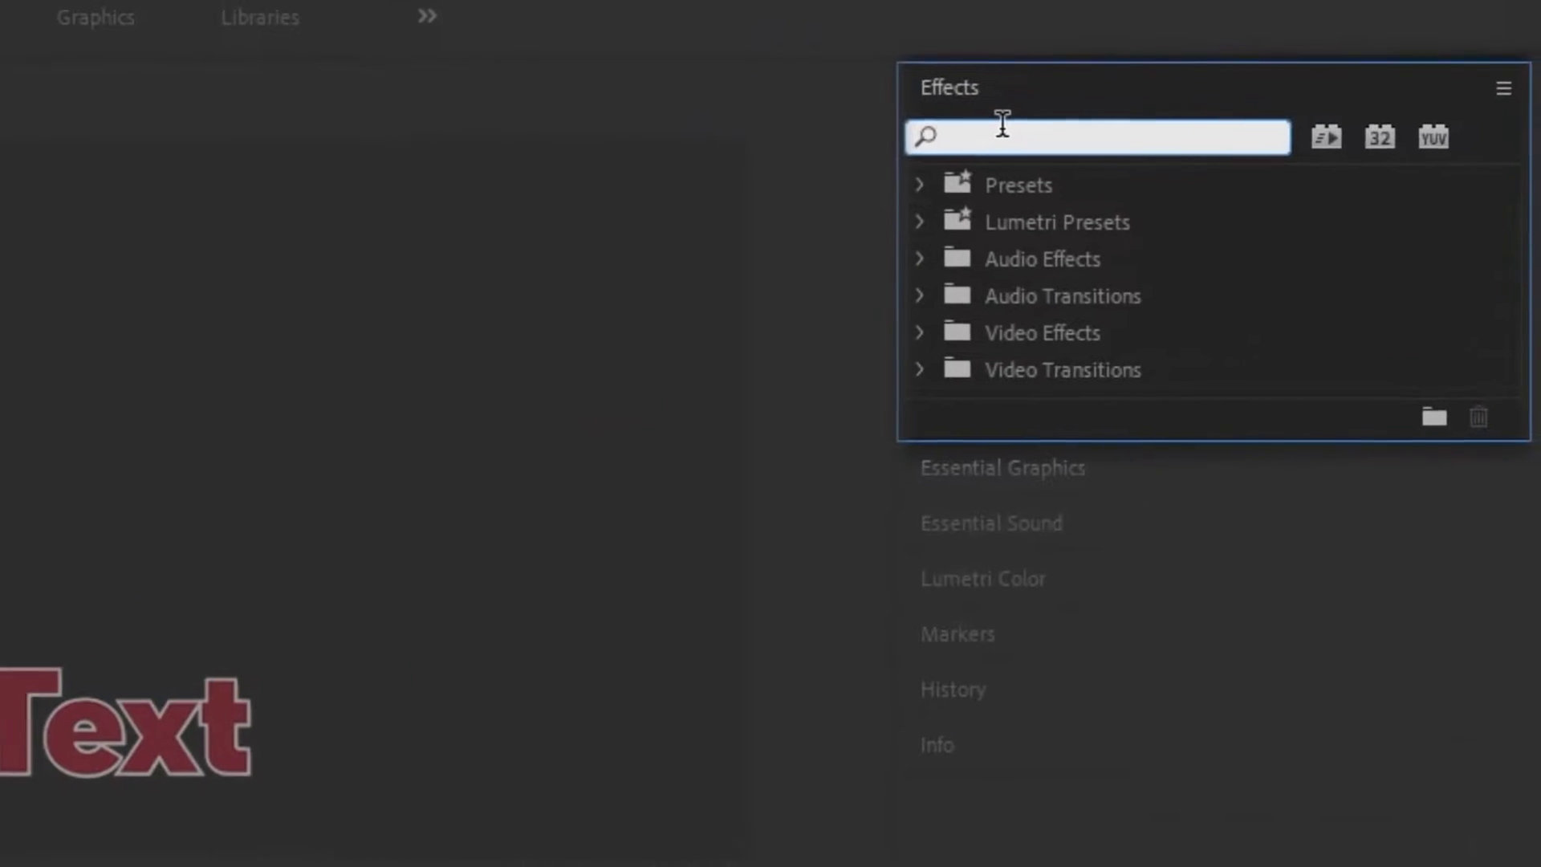
{"action": "type", "text": "transfor"}
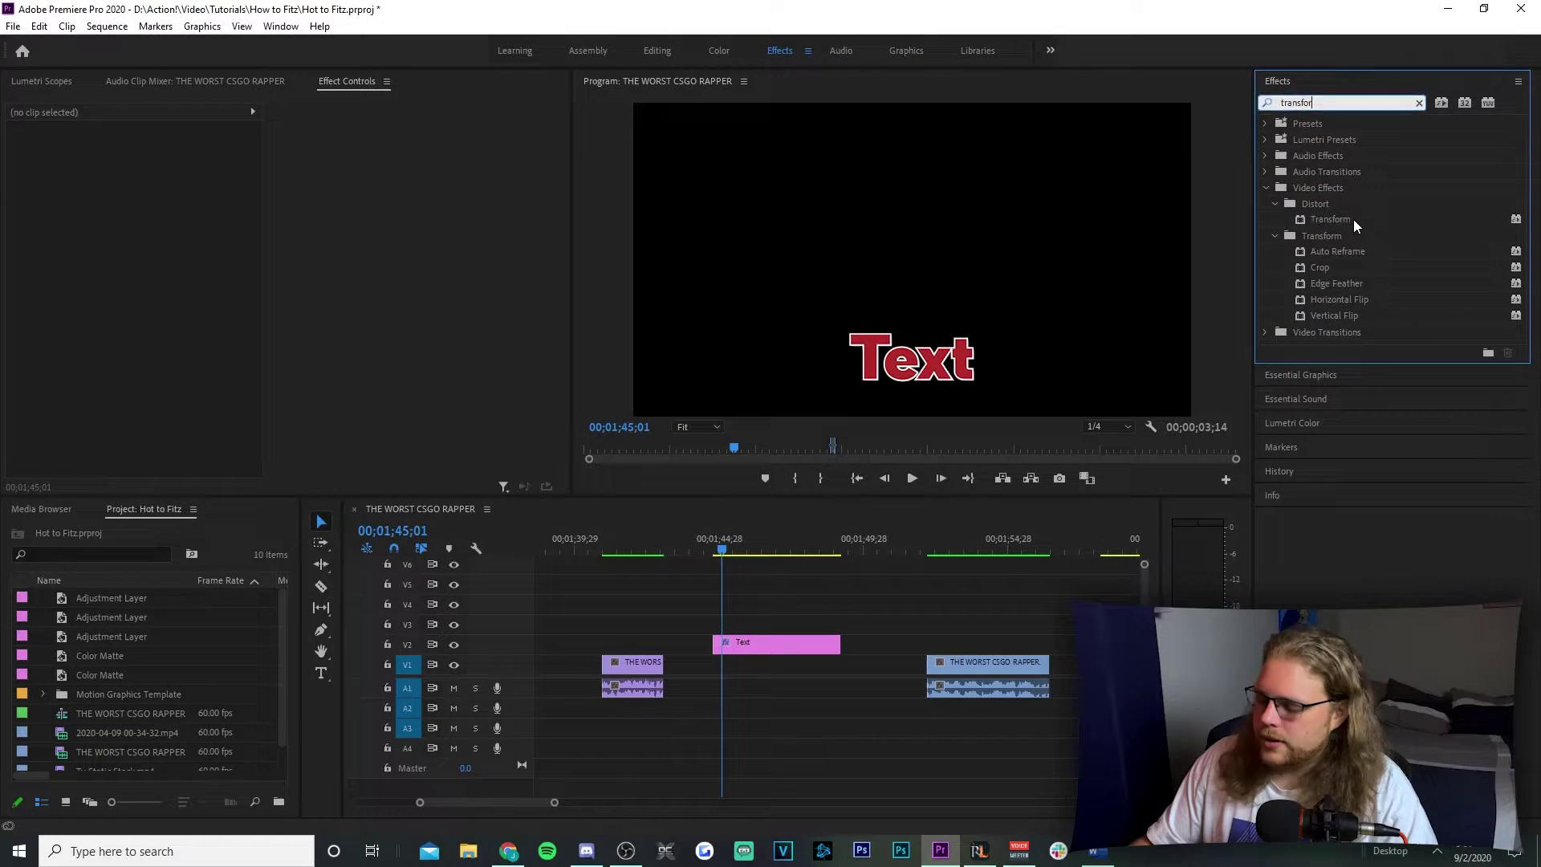
{"action": "left_click_drag", "start_coordinate": [1119, 411], "coordinate": [760, 646]}
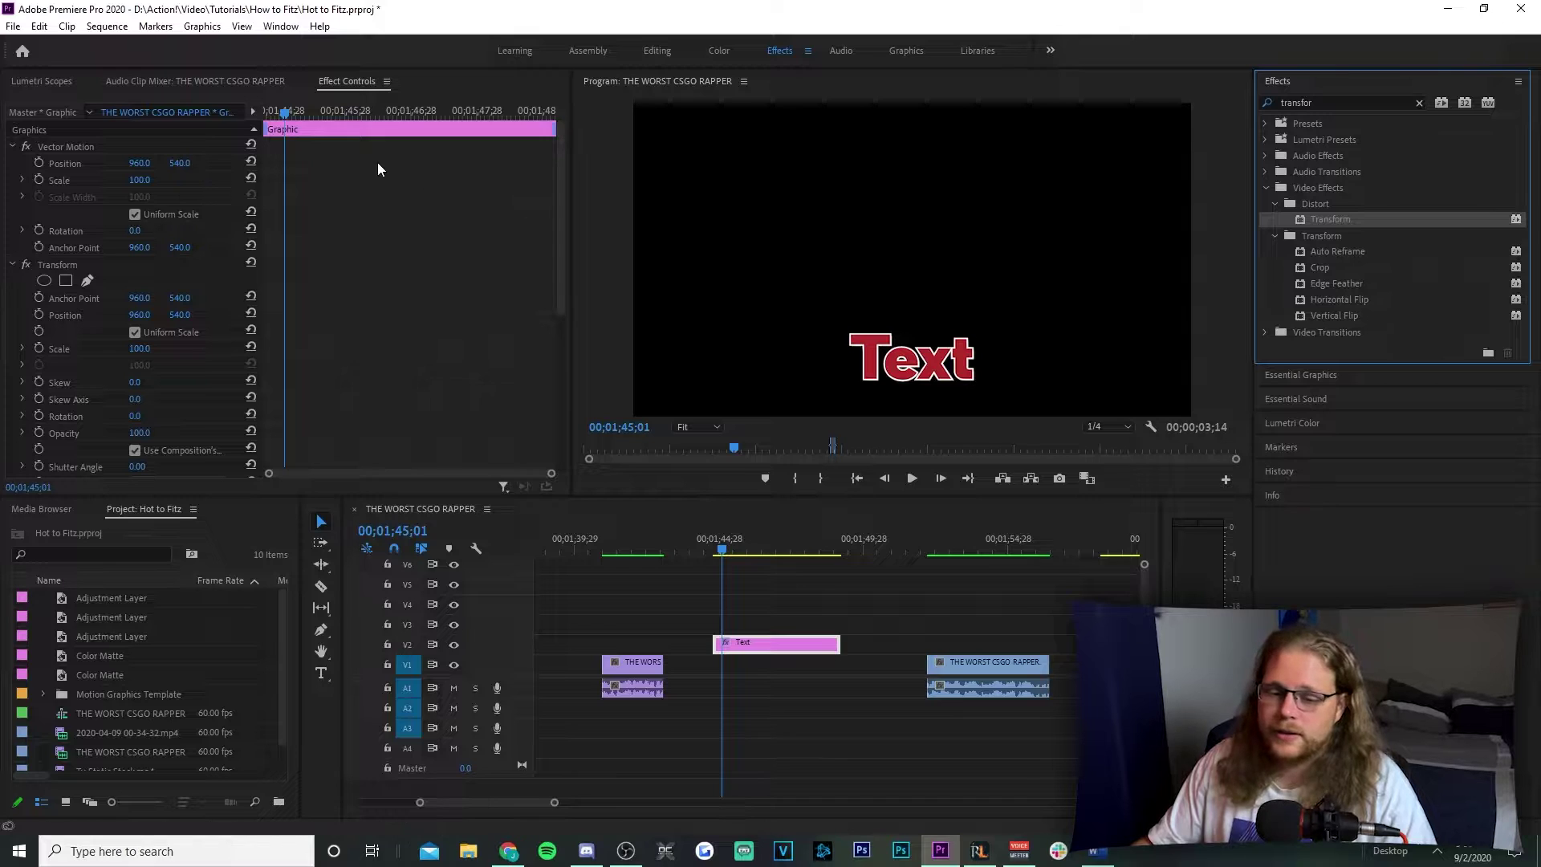
Keyframe the text clip's Transform vertical position at 247 at 00;01;45;01, 178 at 00;01;45;09 and 904 at 00;01;46;04
{"action": "scroll", "coordinate": [405, 222], "scroll_direction": "down", "scroll_amount": 2}
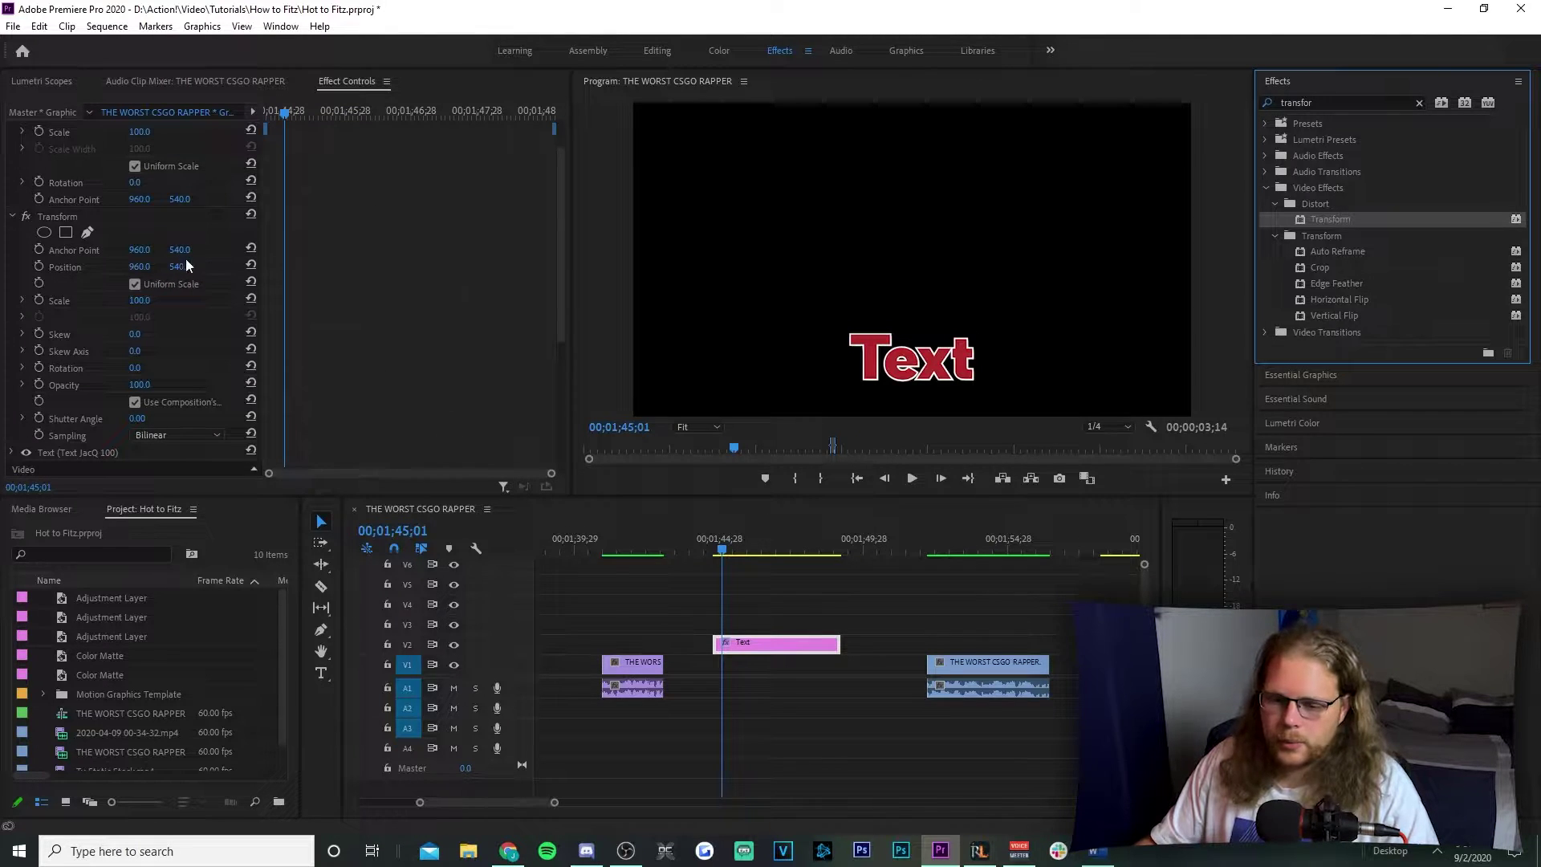
{"action": "left_click_drag", "start_coordinate": [179, 266], "coordinate": [694, 293]}
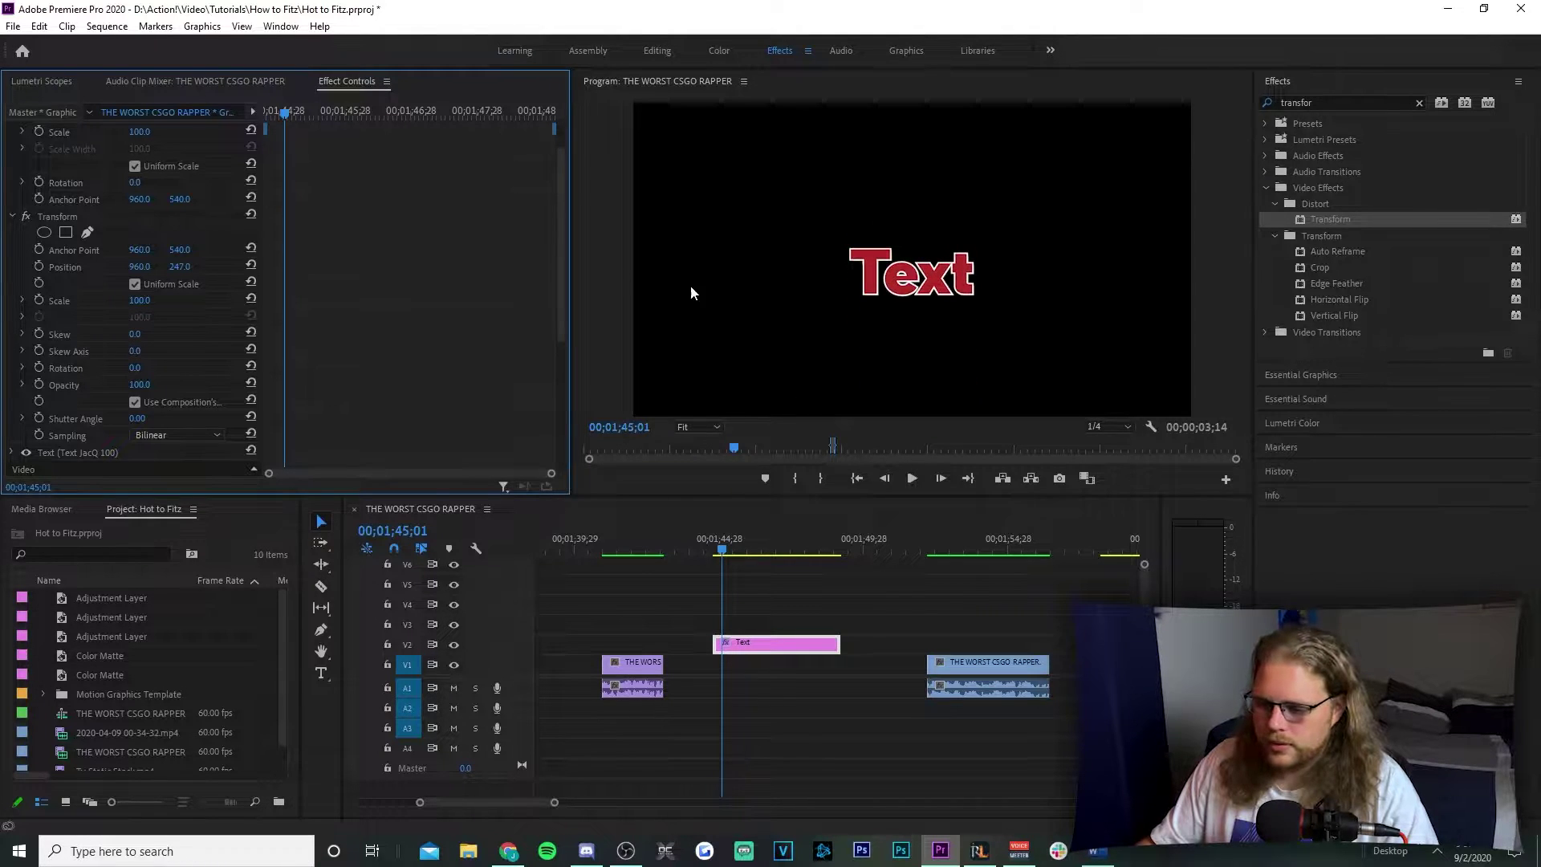
{"action": "left_click", "coordinate": [37, 269]}
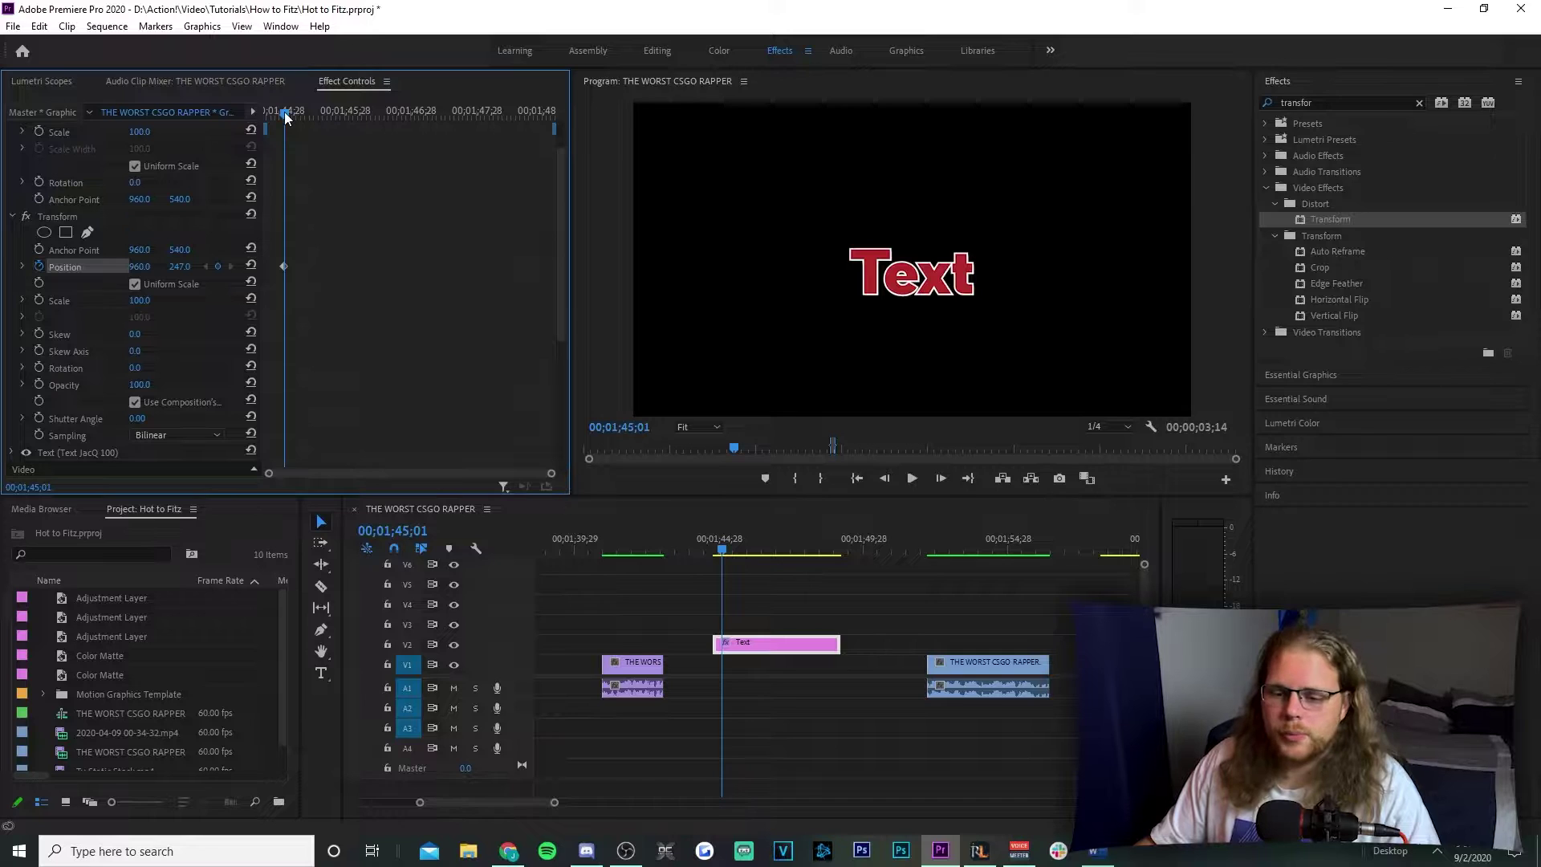
{"action": "left_click_drag", "start_coordinate": [285, 114], "coordinate": [303, 114]}
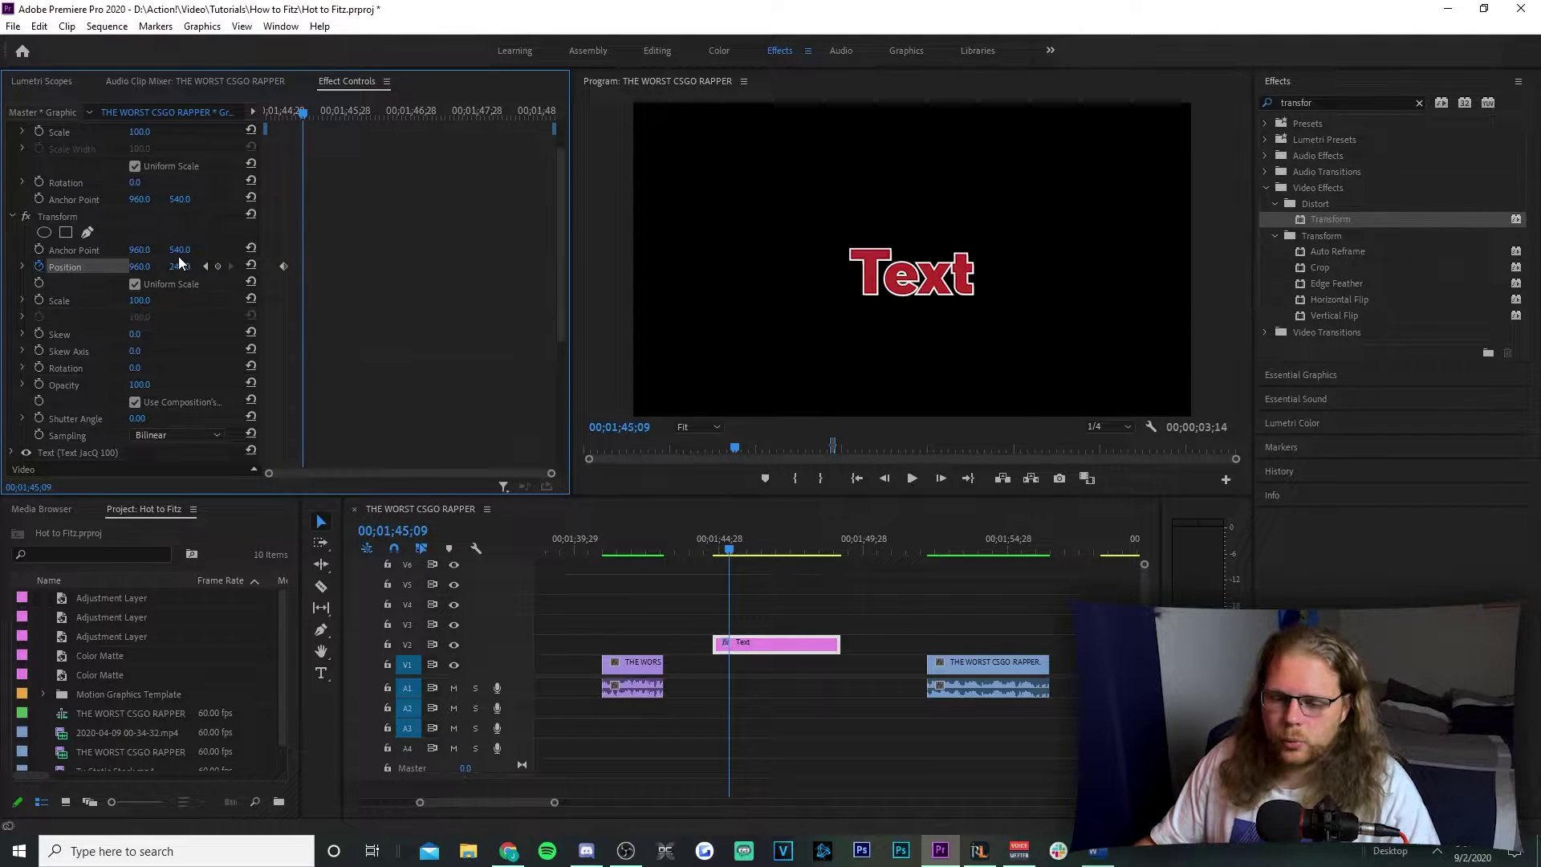
{"action": "left_click_drag", "start_coordinate": [180, 267], "coordinate": [124, 267]}
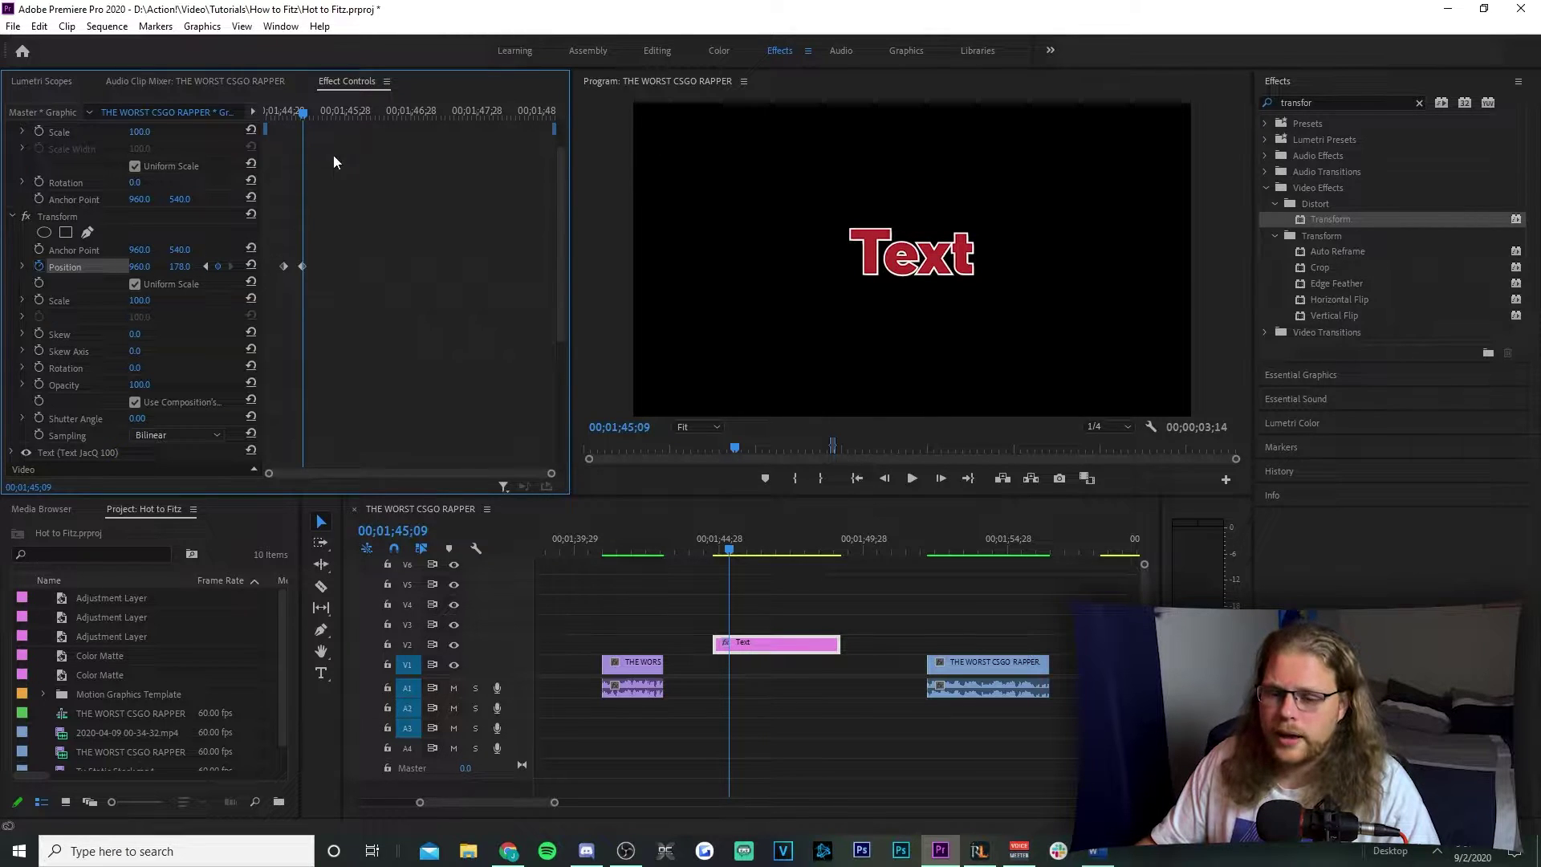
{"action": "left_click_drag", "start_coordinate": [301, 114], "coordinate": [356, 114]}
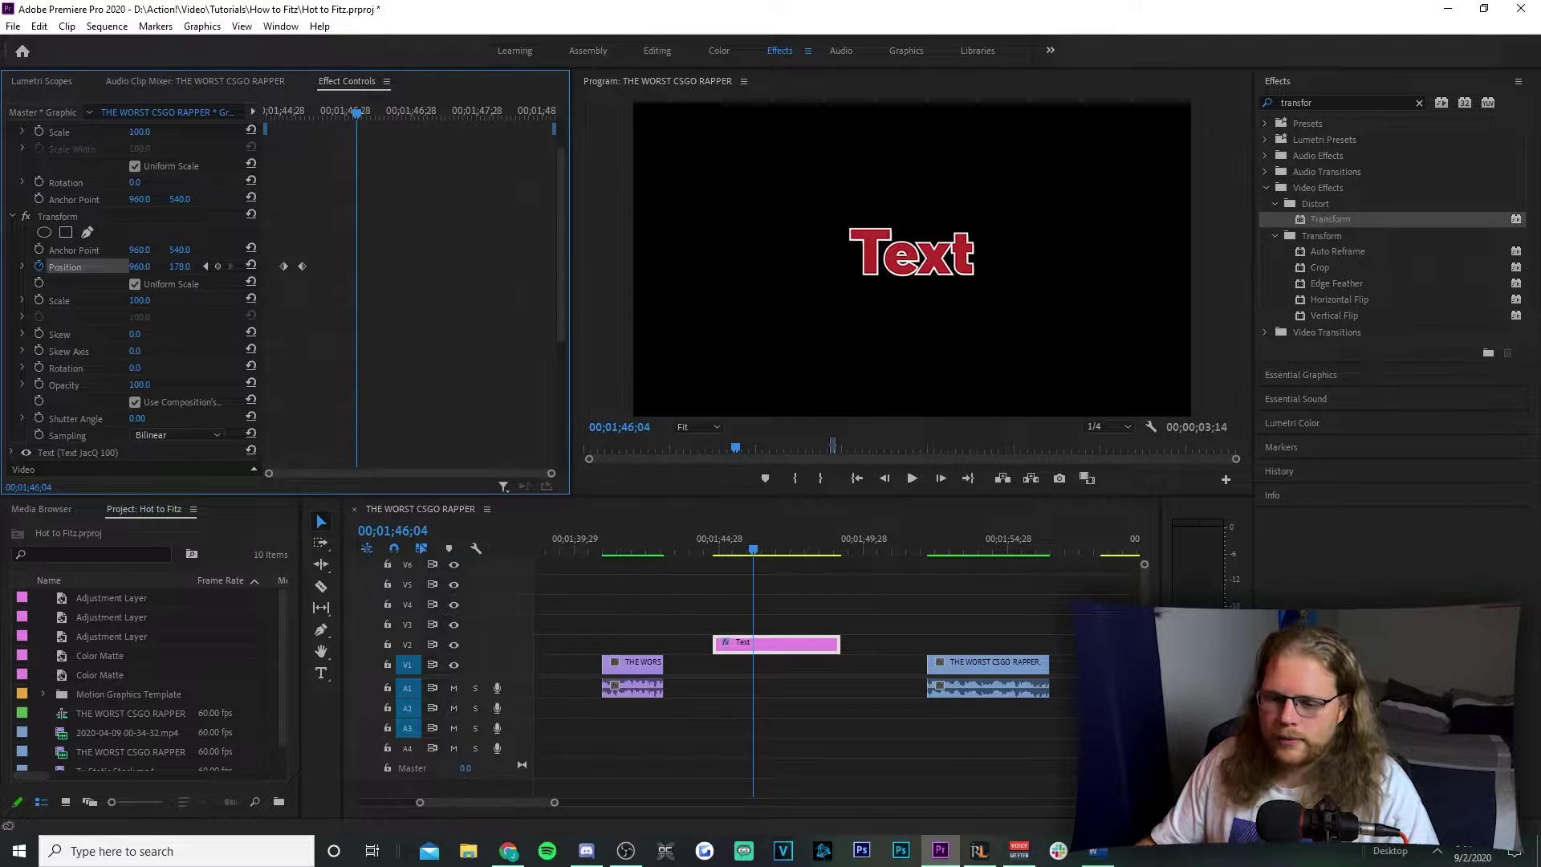
{"action": "left_click_drag", "start_coordinate": [180, 266], "coordinate": [298, 266]}
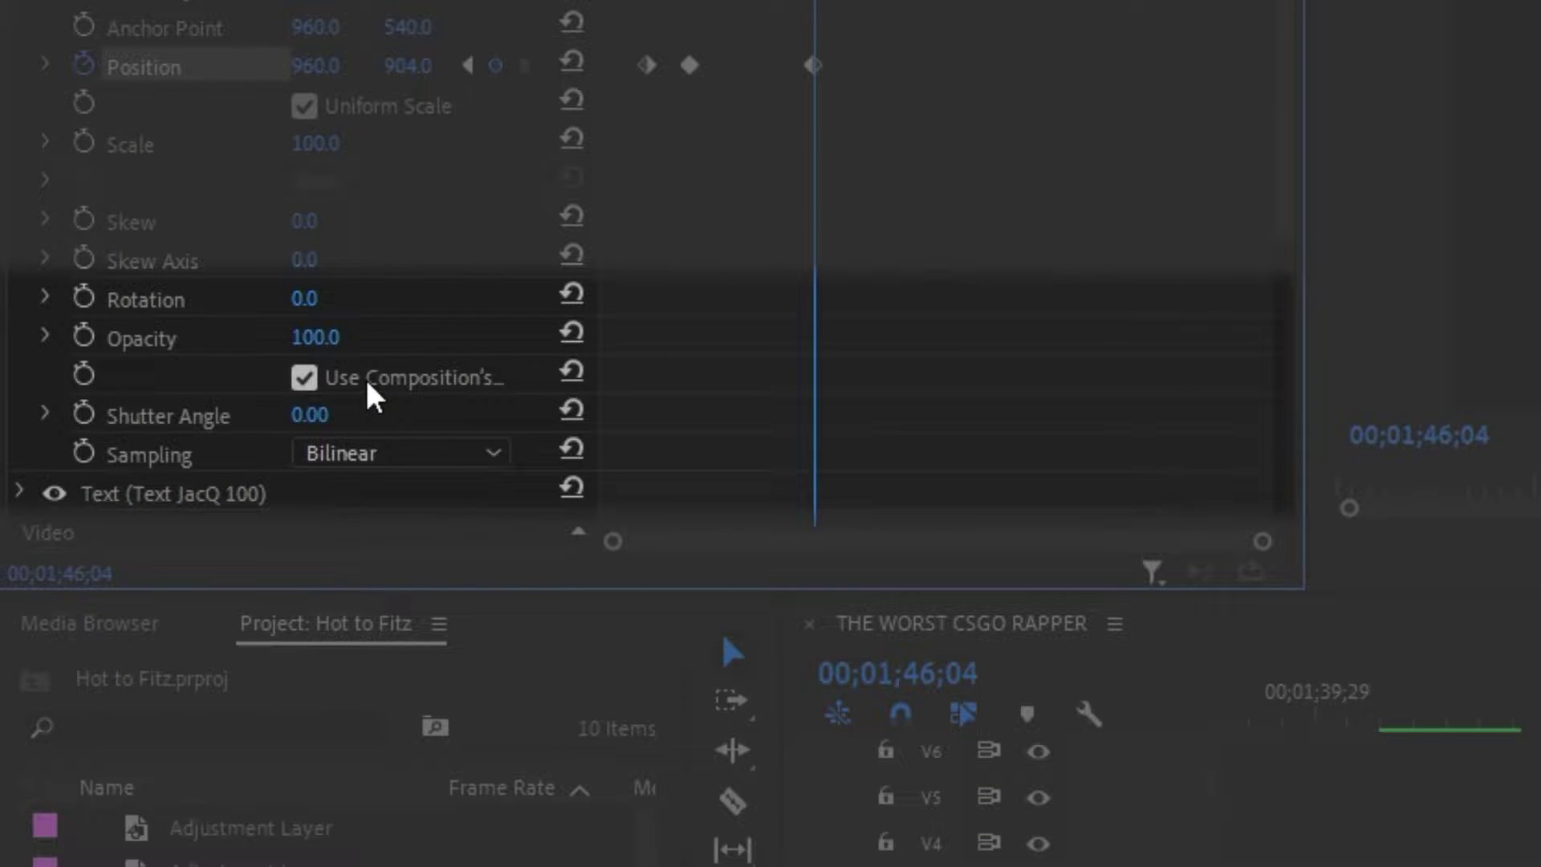
Disable Use Composition's Shutter Angle in the clip's Transform effect and set the shutter angle to 360
{"action": "left_click", "coordinate": [365, 375]}
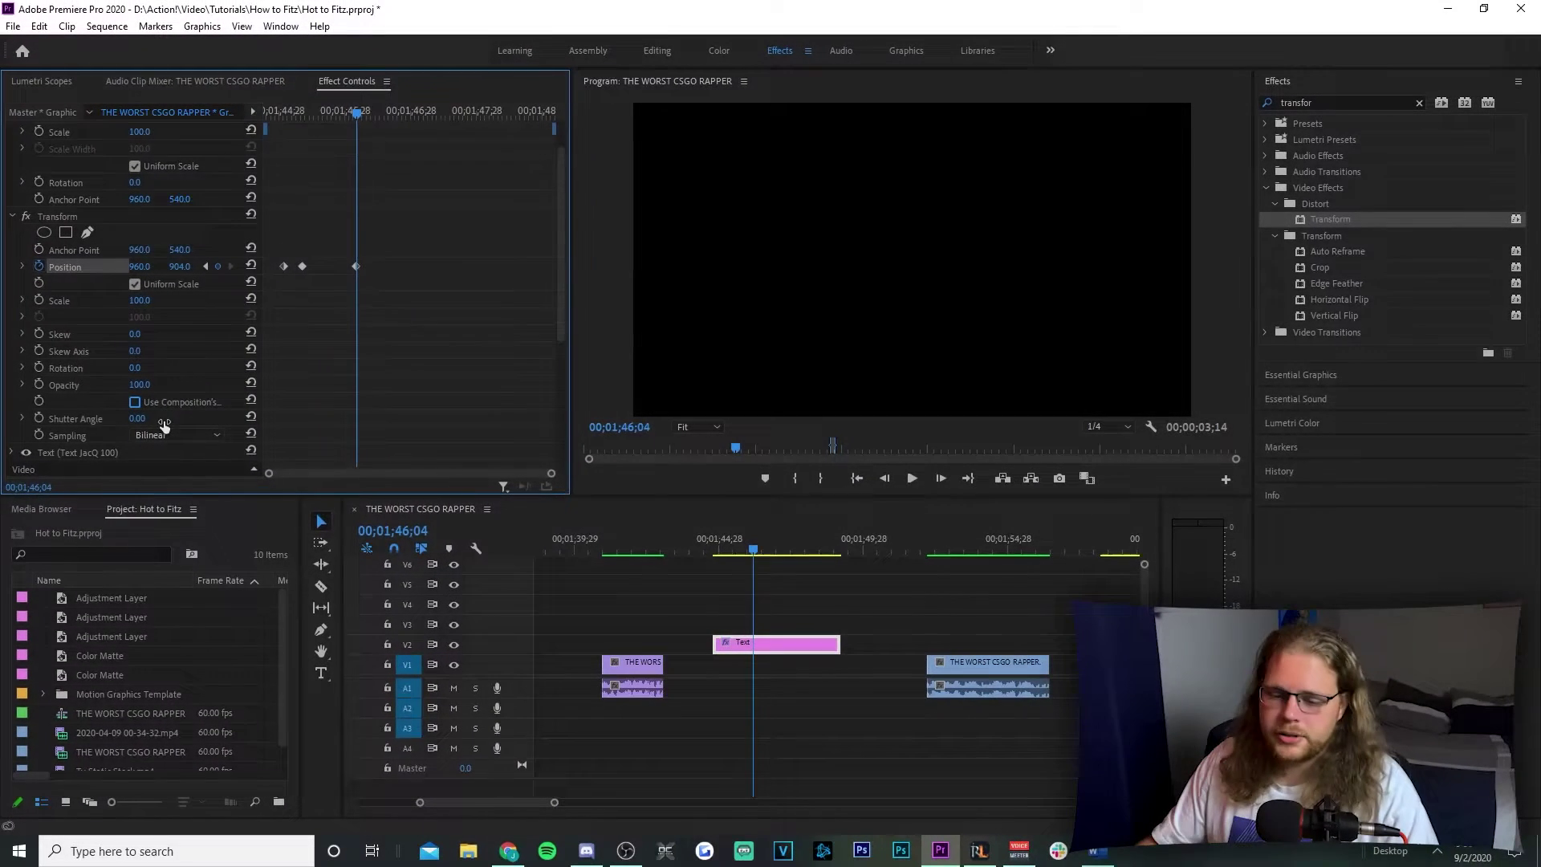
{"action": "left_click", "coordinate": [166, 420]}
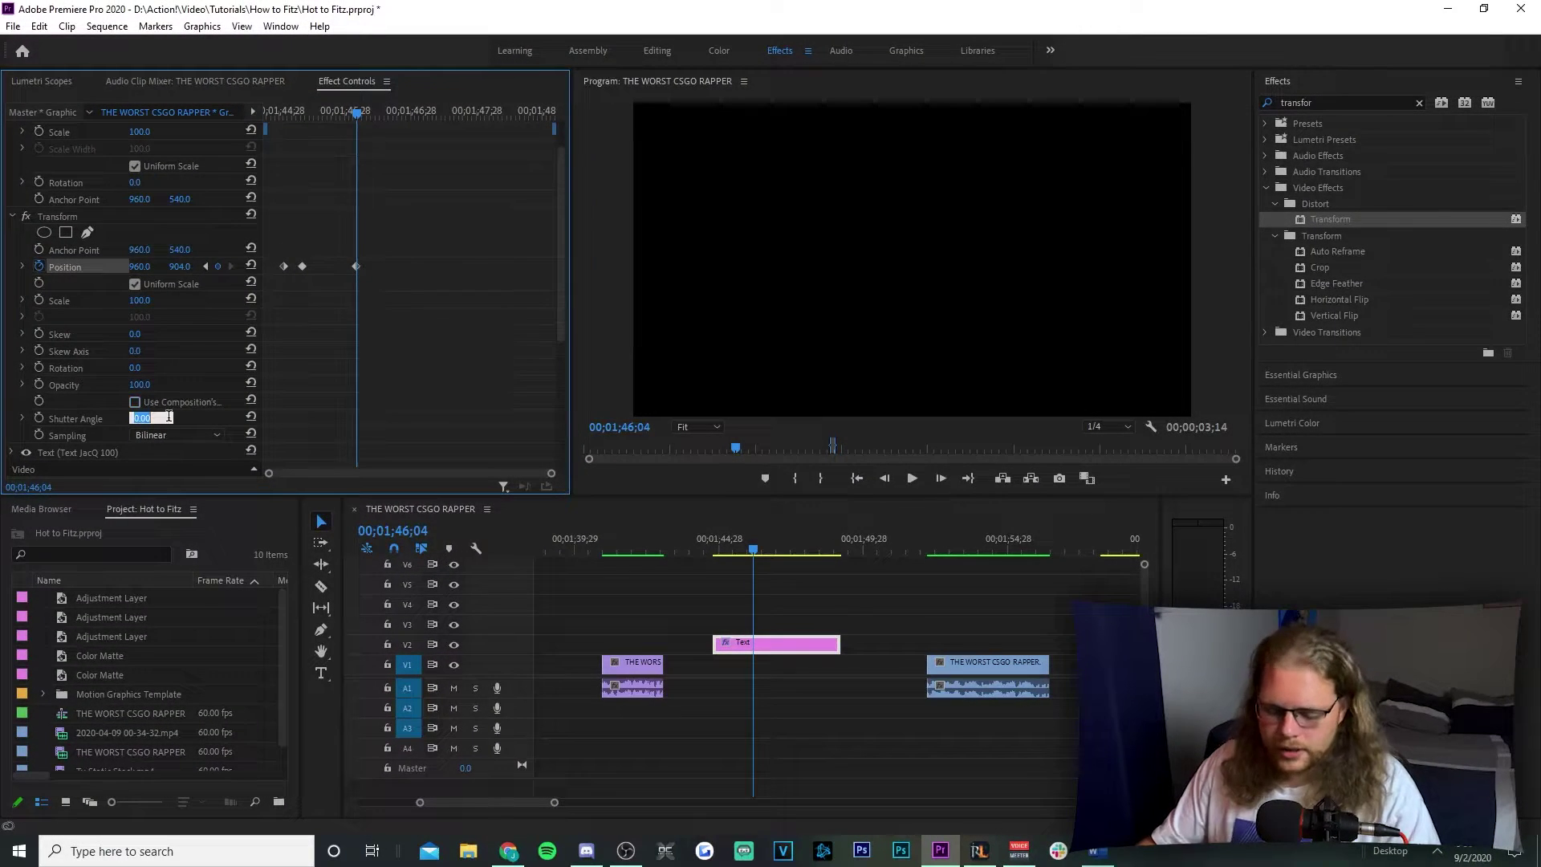
{"action": "type", "text": "360"}
{"action": "key", "text": "Return"}
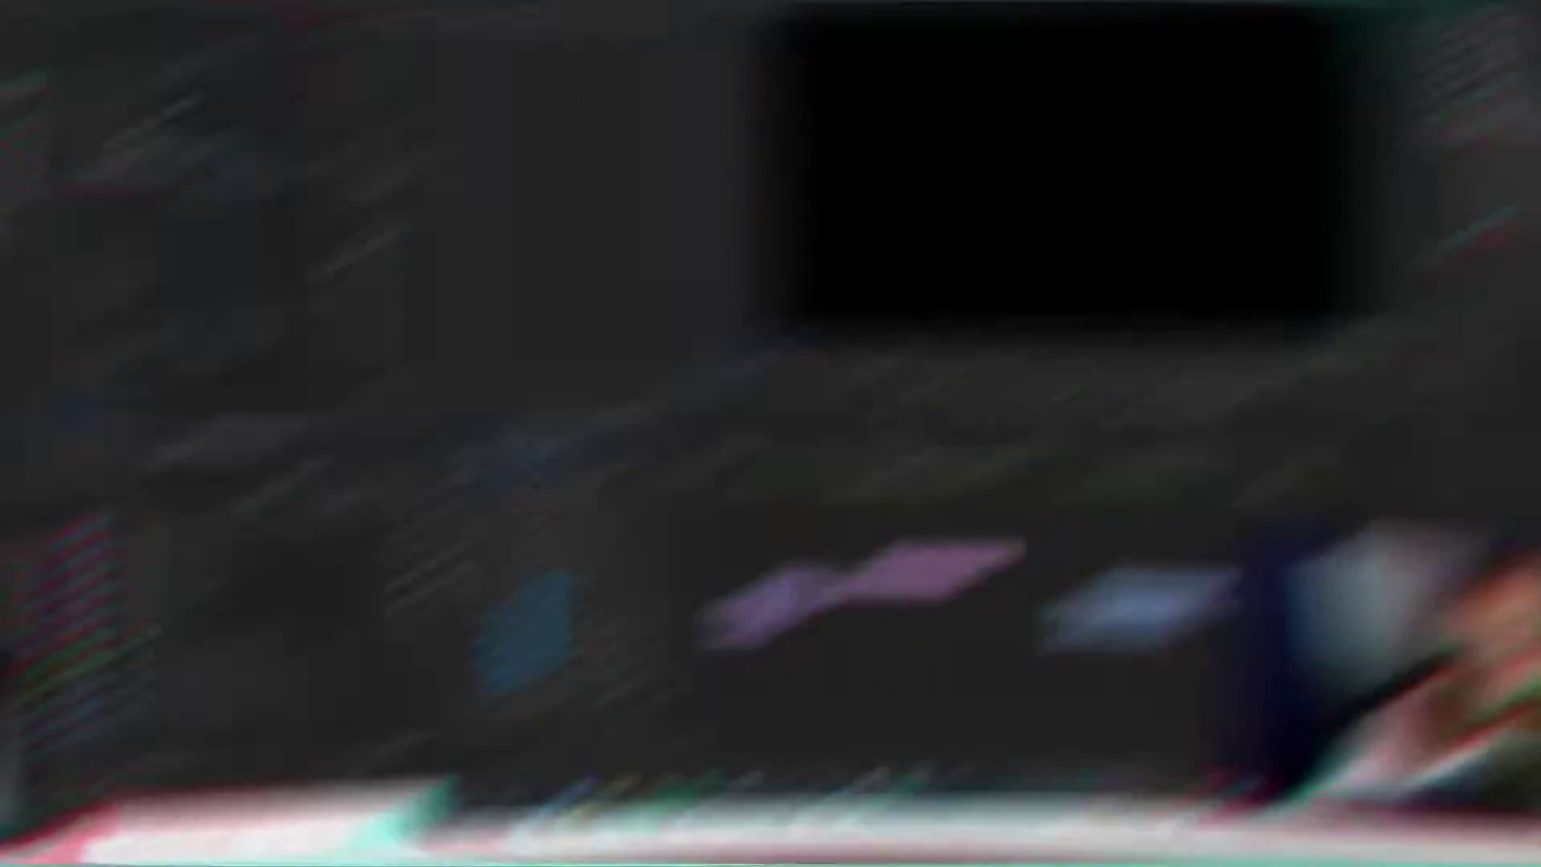
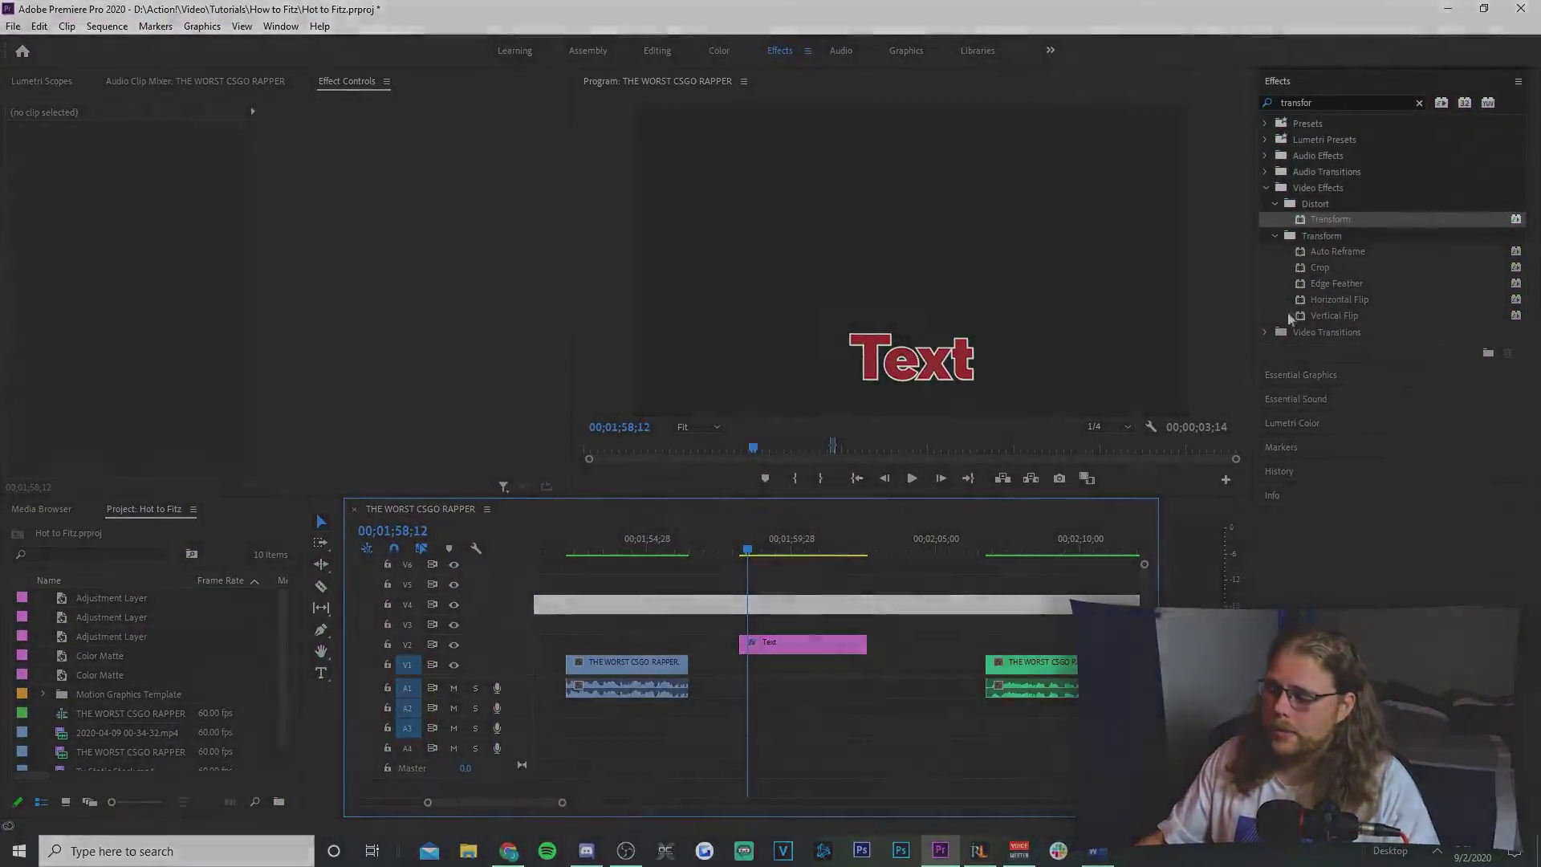
Apply the Transform effect to the next text clip, near 00;01;58;12, and move the playhead to the clip's start
{"action": "left_click_drag", "start_coordinate": [1367, 222], "coordinate": [803, 643]}
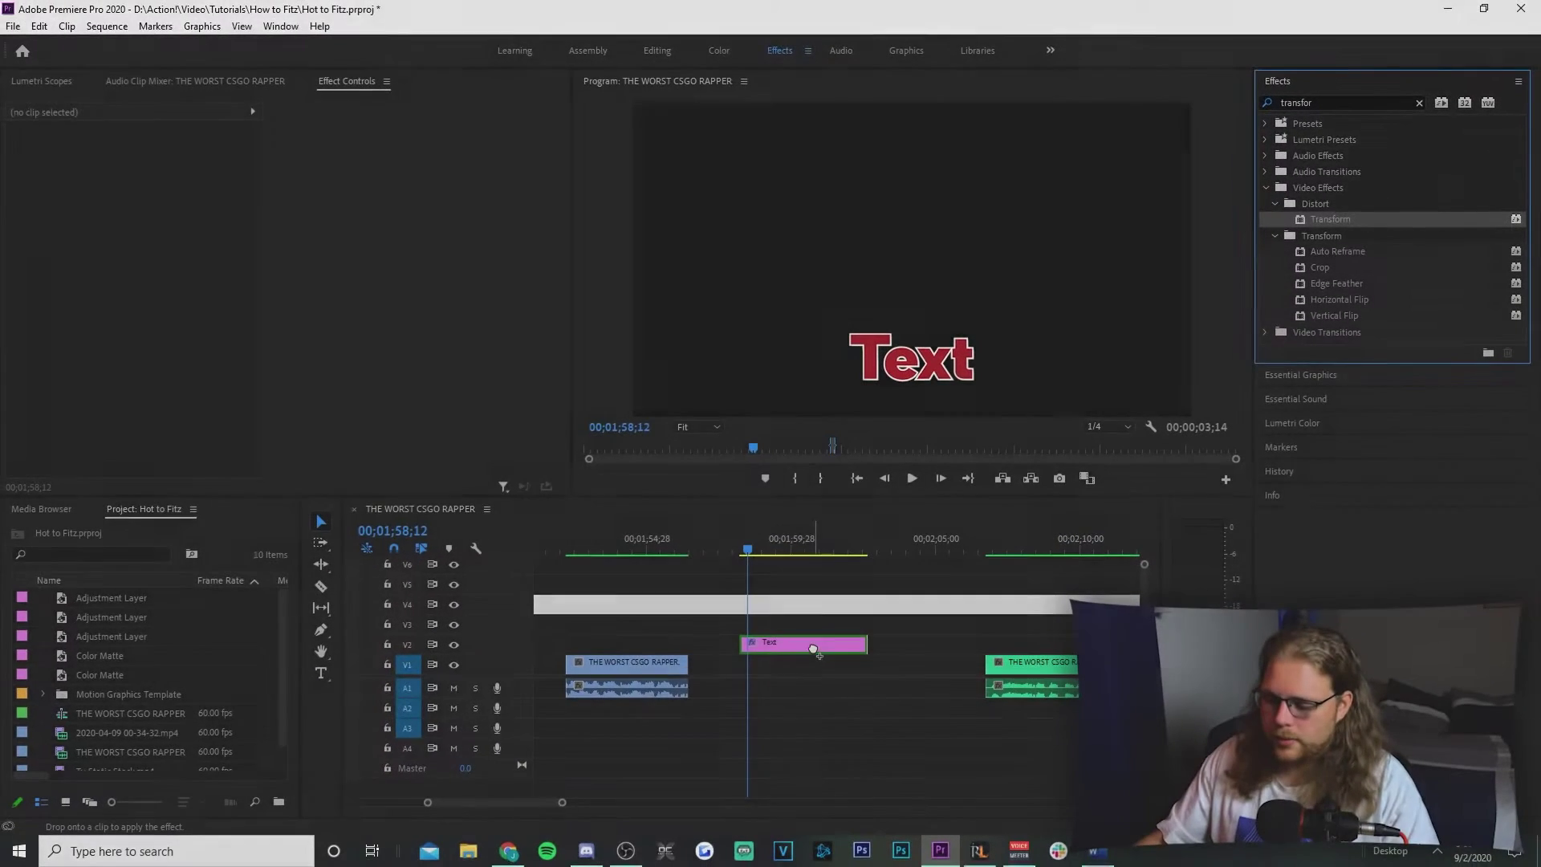
{"action": "scroll", "coordinate": [273, 116], "scroll_direction": "down", "scroll_amount": 5}
{"action": "left_click_drag", "start_coordinate": [272, 116], "coordinate": [266, 117]}
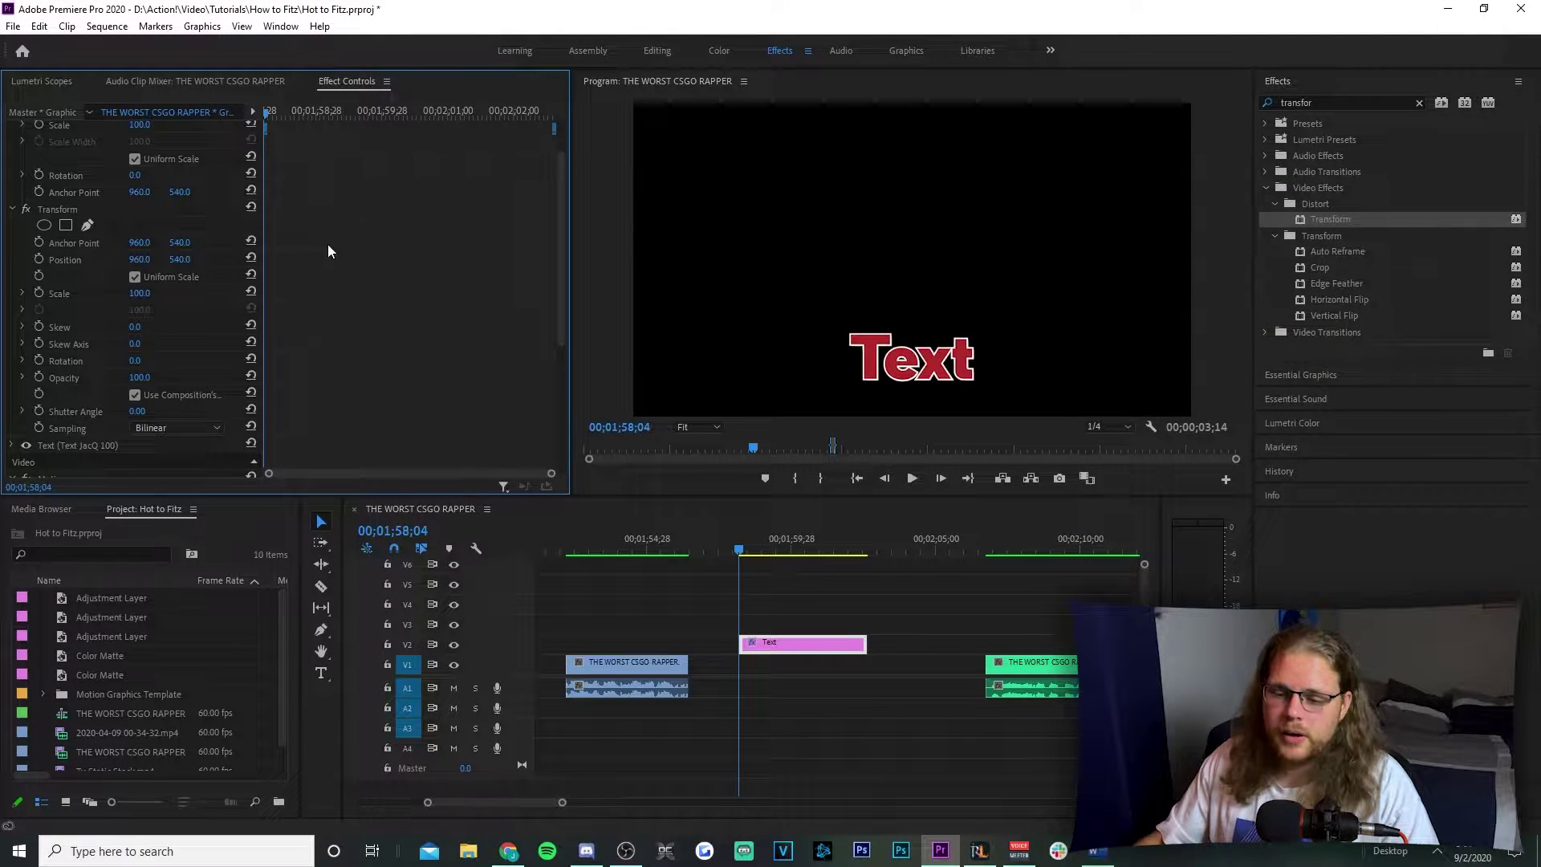
Keyframe Transform Position on six successive frames: 960, 540; 985, 560; 975, 516; 946, 538; 989, 510; and 1000, 547
{"action": "left_click", "coordinate": [38, 259]}
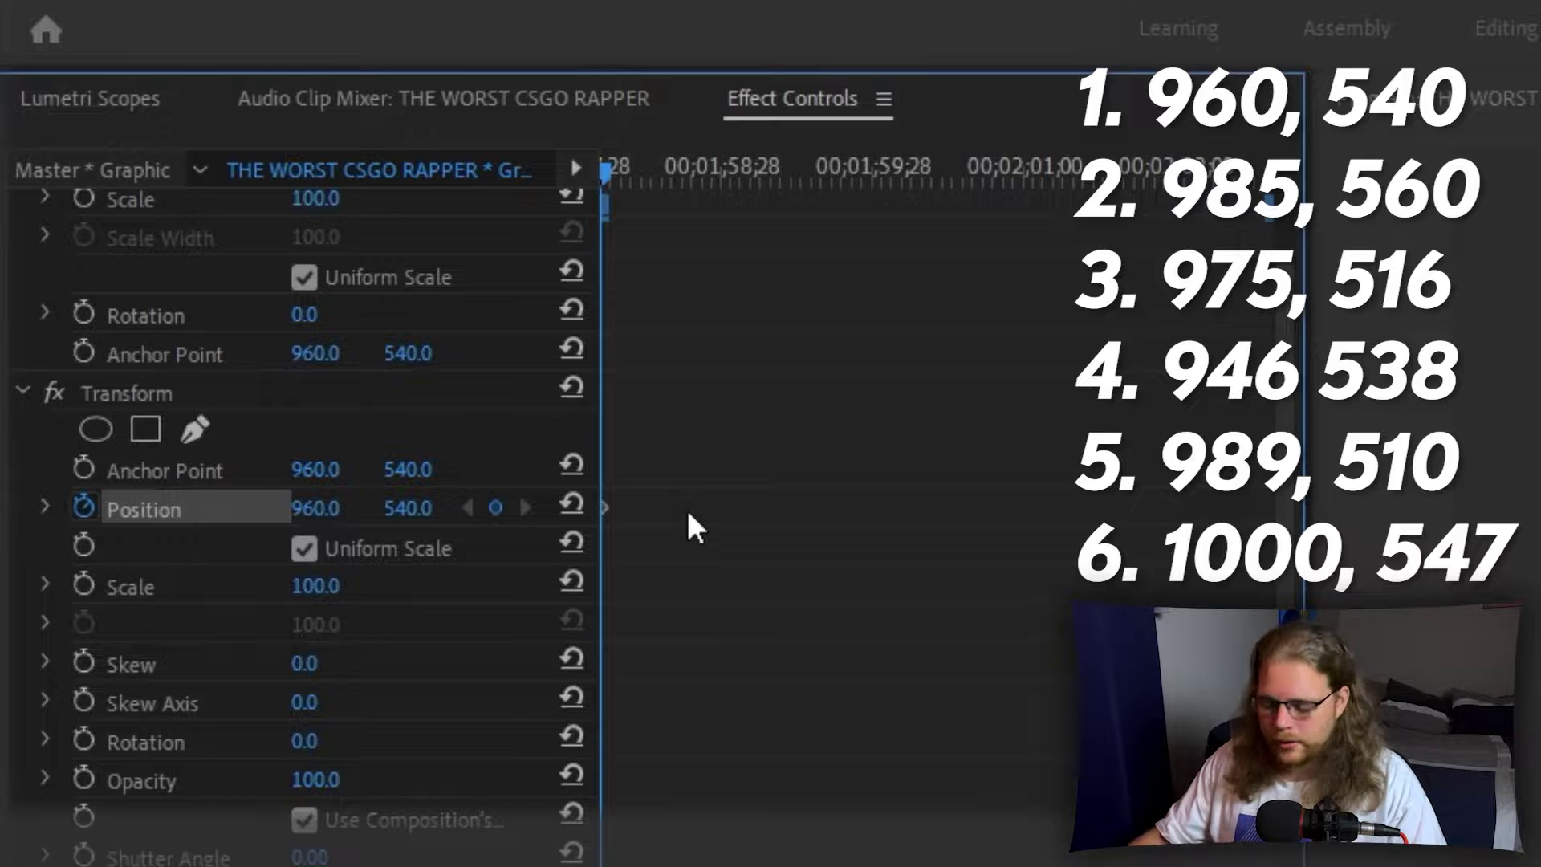
{"action": "key", "text": "Right"}
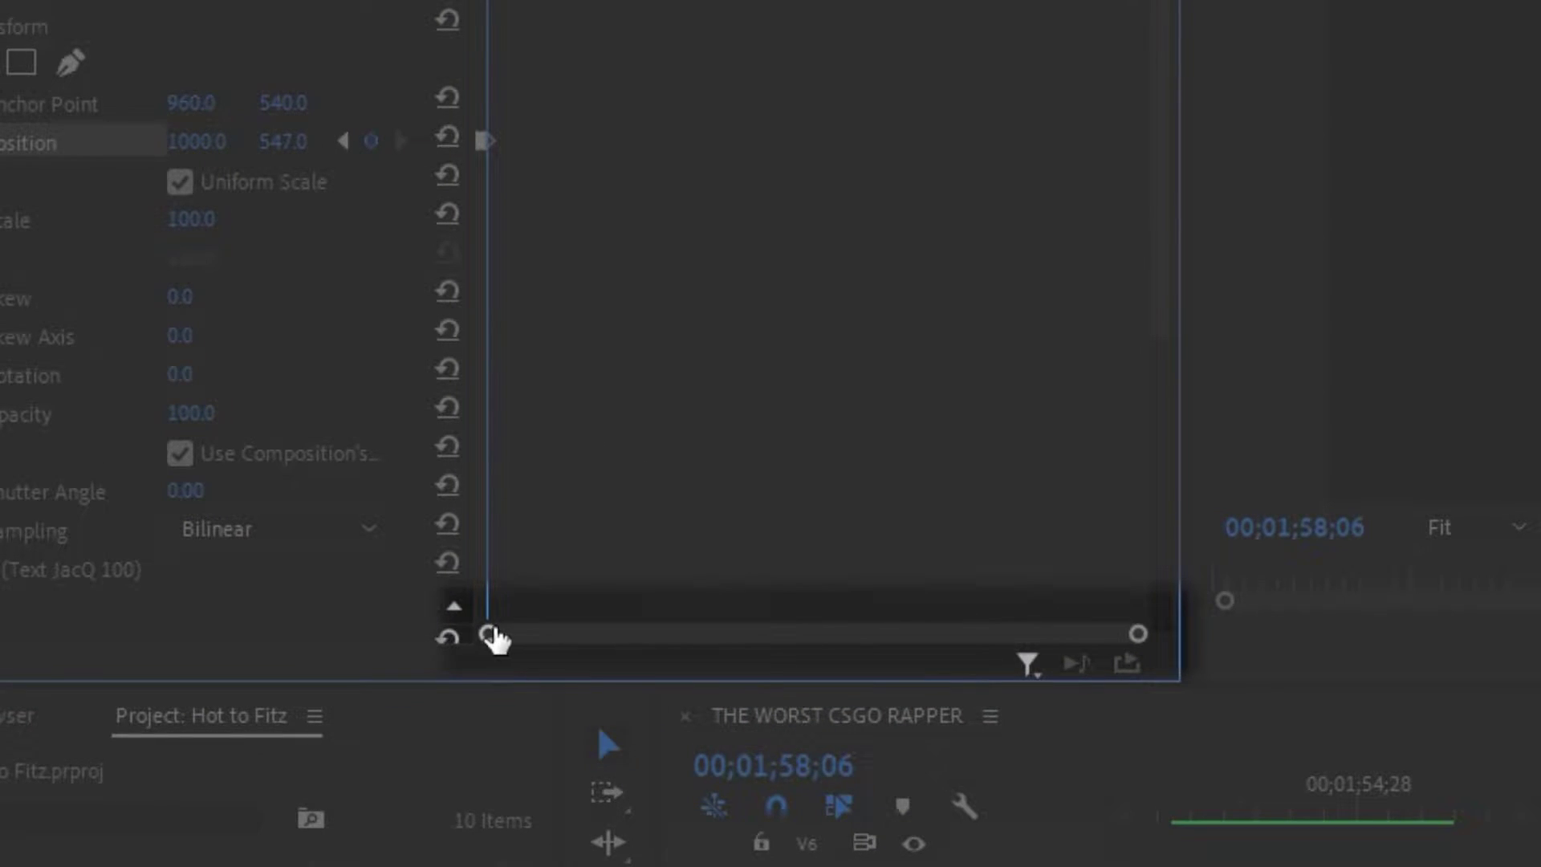
{"action": "left_click_drag", "start_coordinate": [492, 634], "coordinate": [527, 634]}
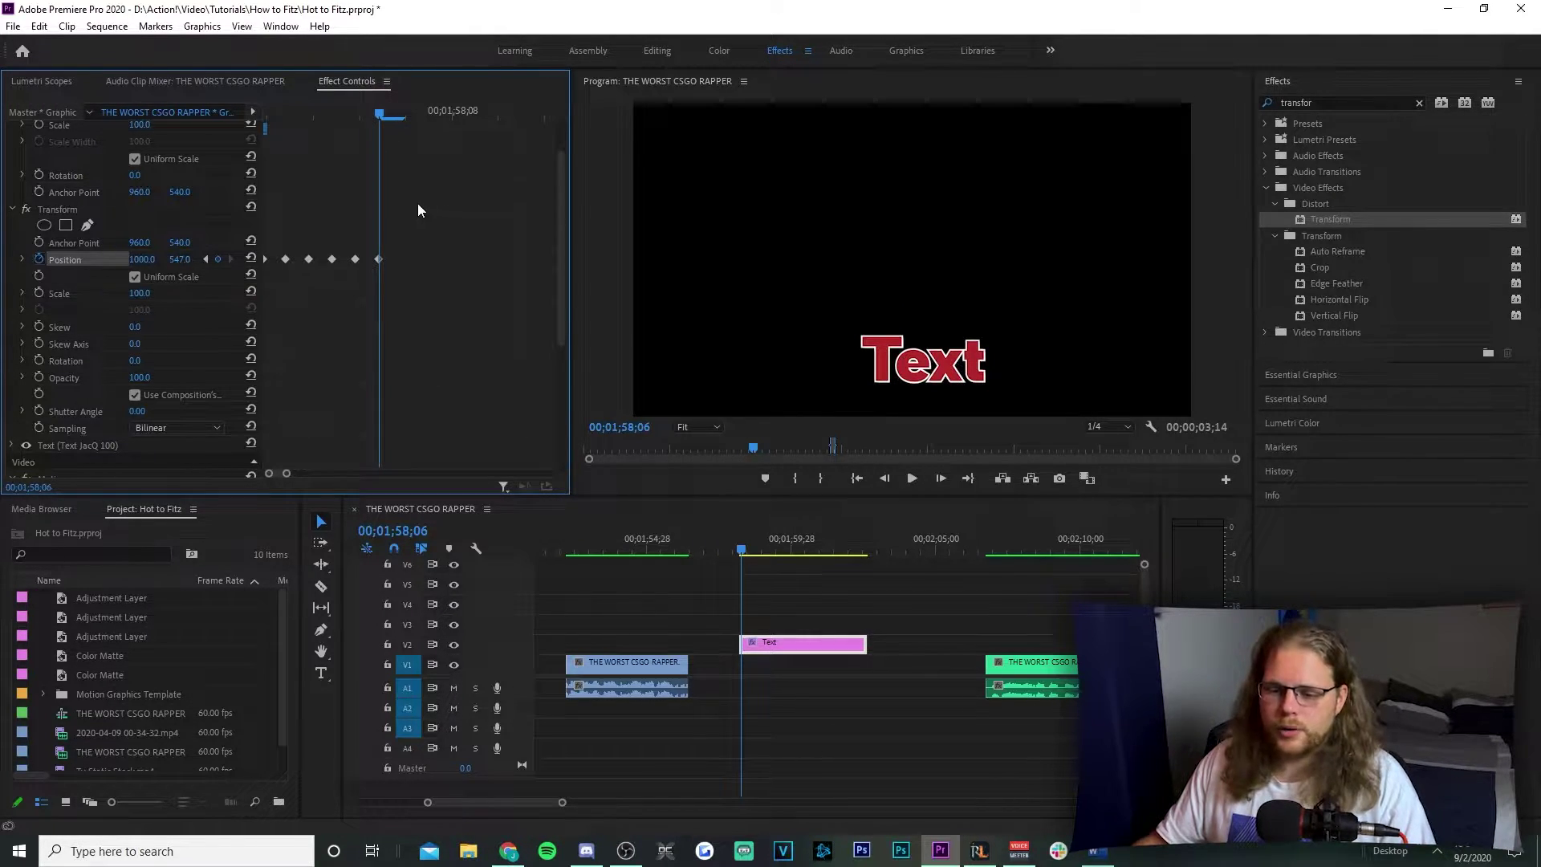
Duplicate the six Transform Position keyframes in sequence after the originals until four sets run back to back
{"action": "left_click_drag", "start_coordinate": [421, 199], "coordinate": [203, 319]}
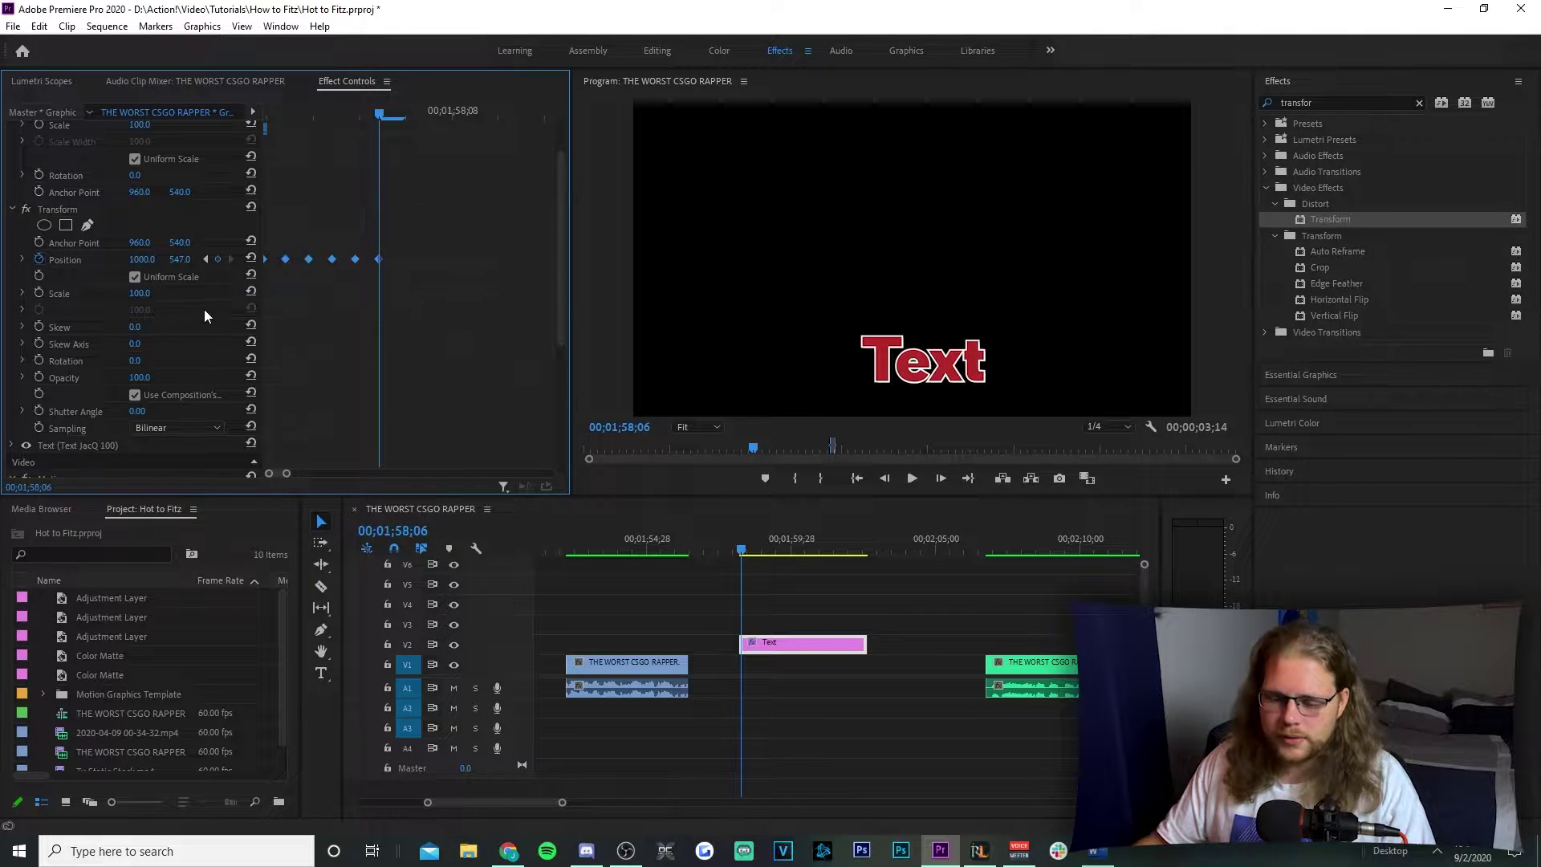
{"action": "left_click_drag", "start_coordinate": [286, 261], "coordinate": [429, 267]}
{"action": "scroll", "coordinate": [393, 331], "scroll_direction": "down", "scroll_amount": 2}
{"action": "scroll", "coordinate": [394, 311], "scroll_direction": "up", "scroll_amount": 3}
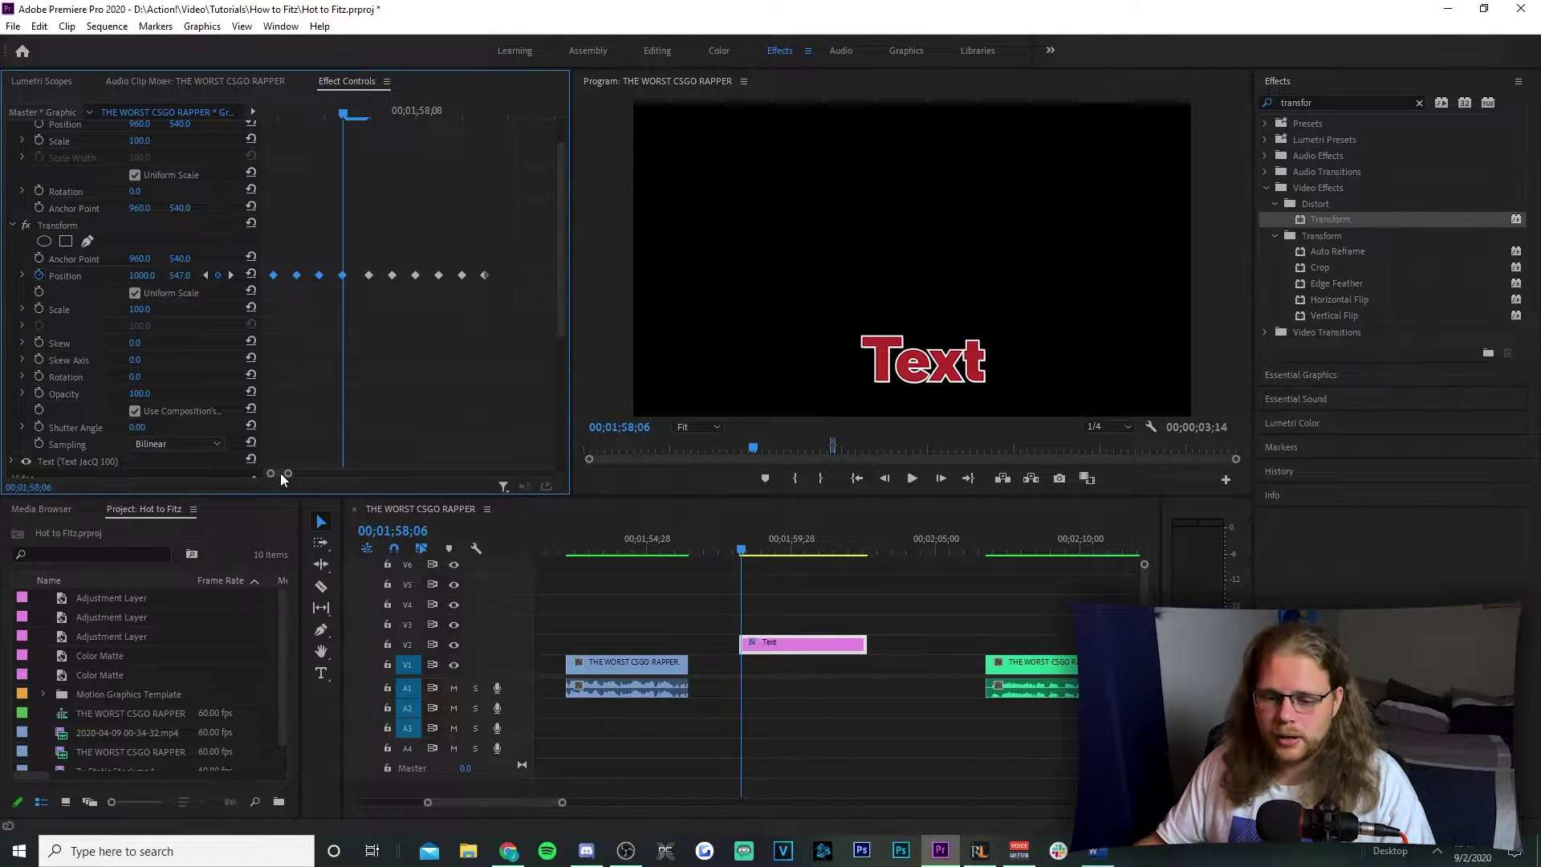
{"action": "left_click_drag", "start_coordinate": [286, 473], "coordinate": [306, 474]}
{"action": "left_click_drag", "start_coordinate": [423, 284], "coordinate": [515, 294]}
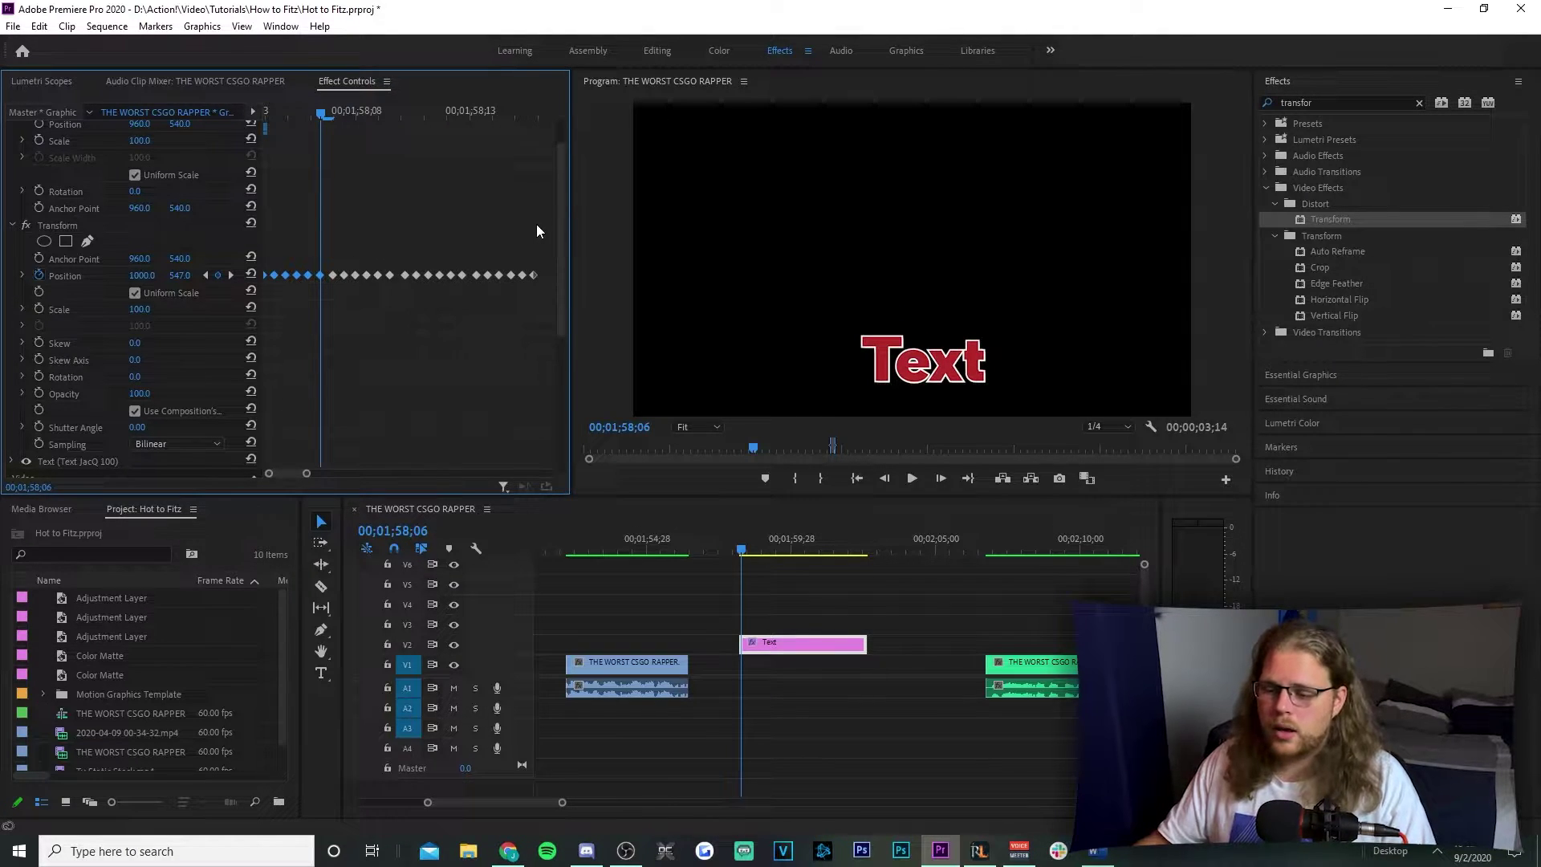
Select the whole run of Transform Position keyframes and duplicate it further along the text clip
{"action": "left_click_drag", "start_coordinate": [546, 215], "coordinate": [481, 278]}
{"action": "left_click", "coordinate": [364, 324]}
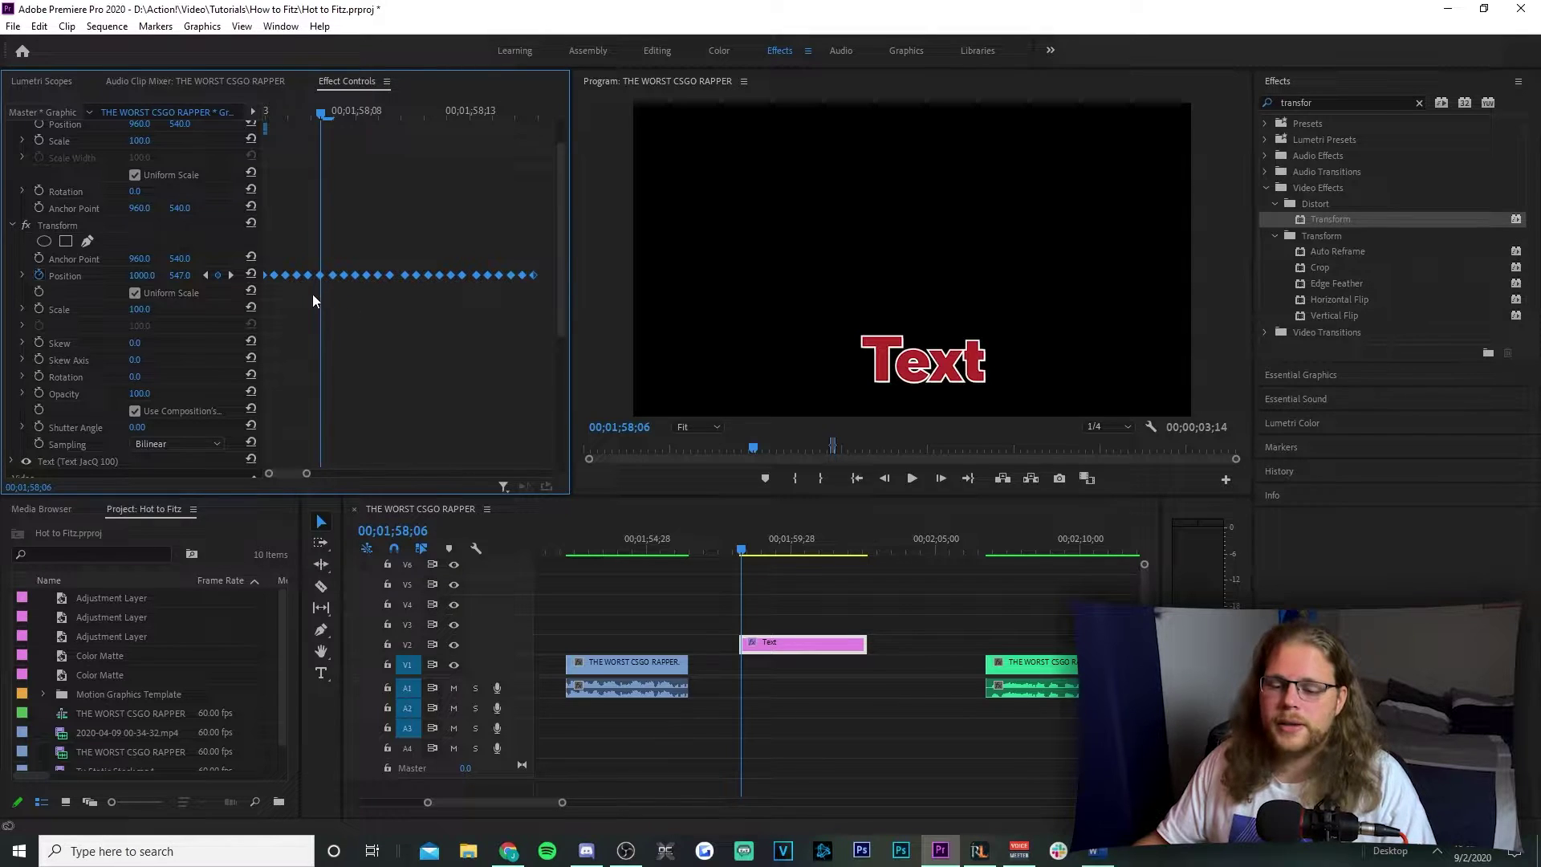
{"action": "left_click_drag", "start_coordinate": [303, 475], "coordinate": [327, 473]}
{"action": "left_click_drag", "start_coordinate": [289, 276], "coordinate": [458, 286]}
{"action": "scroll", "coordinate": [440, 297], "scroll_direction": "down", "scroll_amount": 3}
{"action": "scroll", "coordinate": [452, 327], "scroll_direction": "up", "scroll_amount": 2}
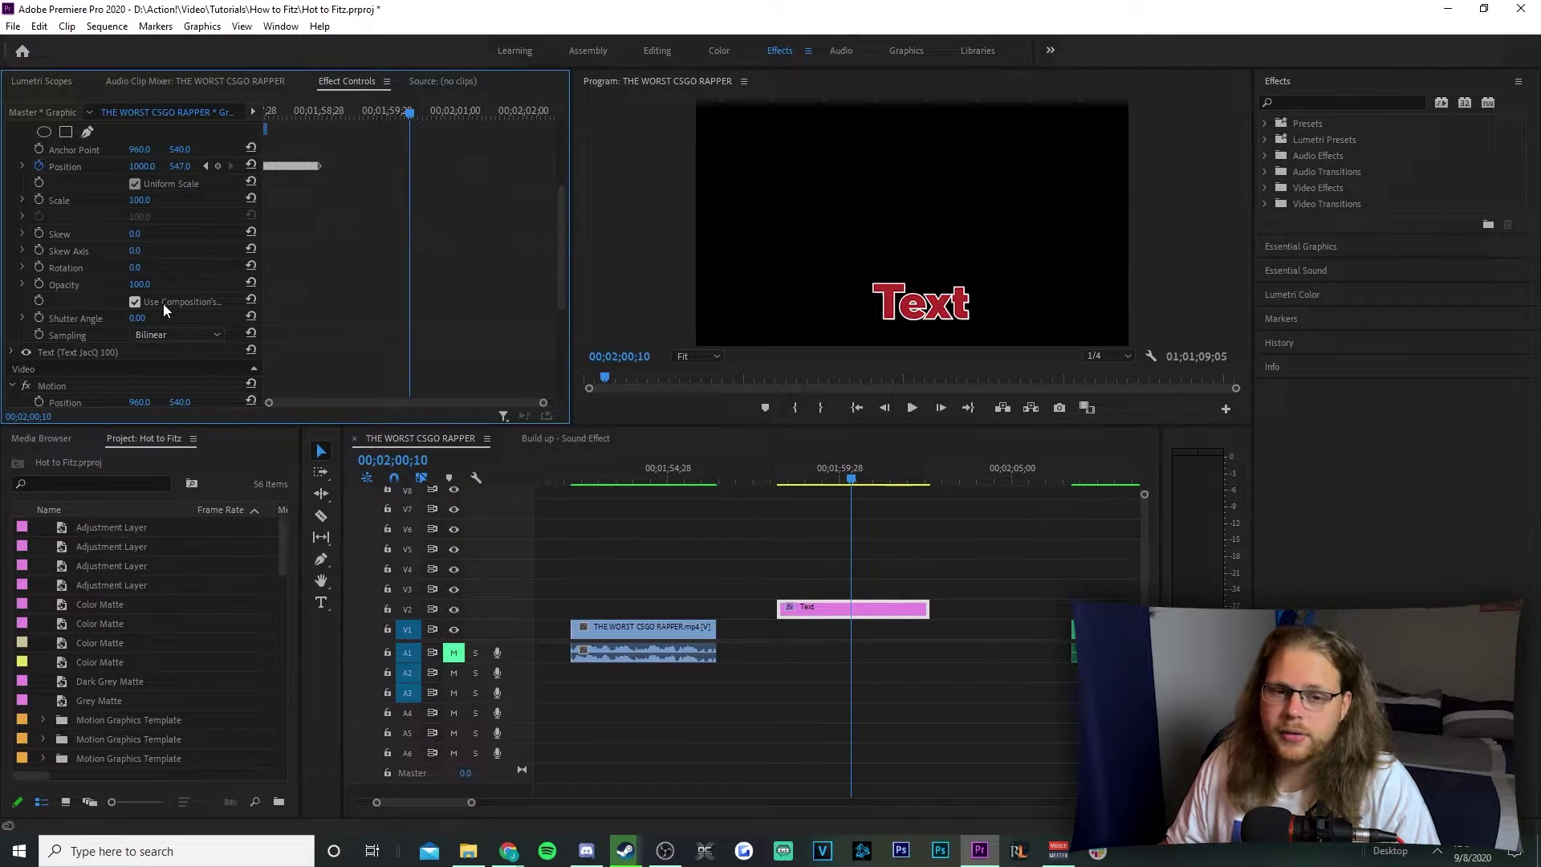
Disable Use Composition's Shutter Angle in the shaking text's Transform effect and open its shutter angle for editing
{"action": "left_click", "coordinate": [138, 318]}
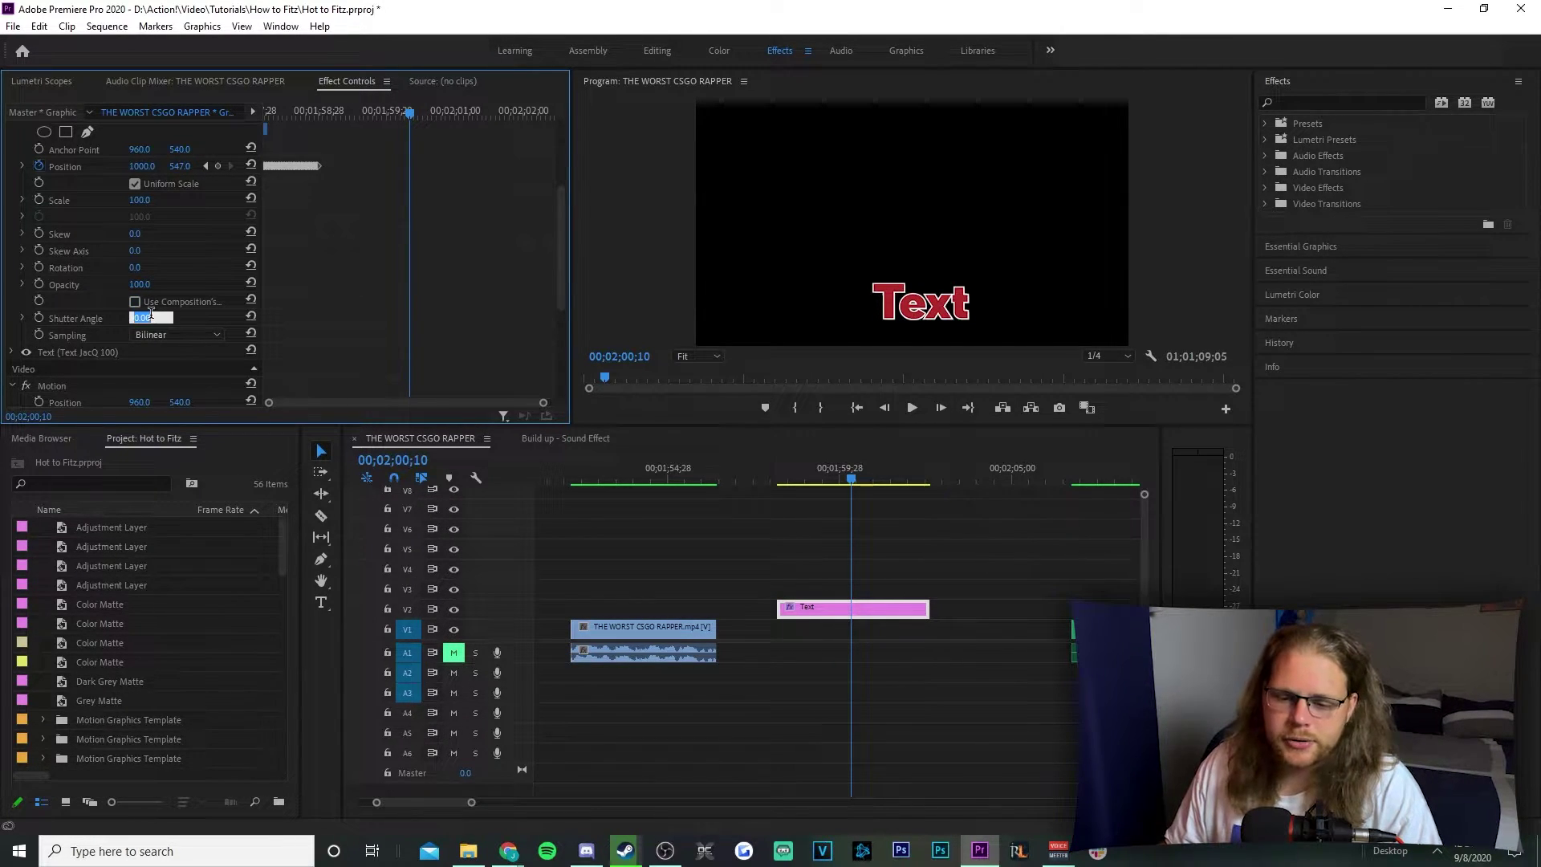
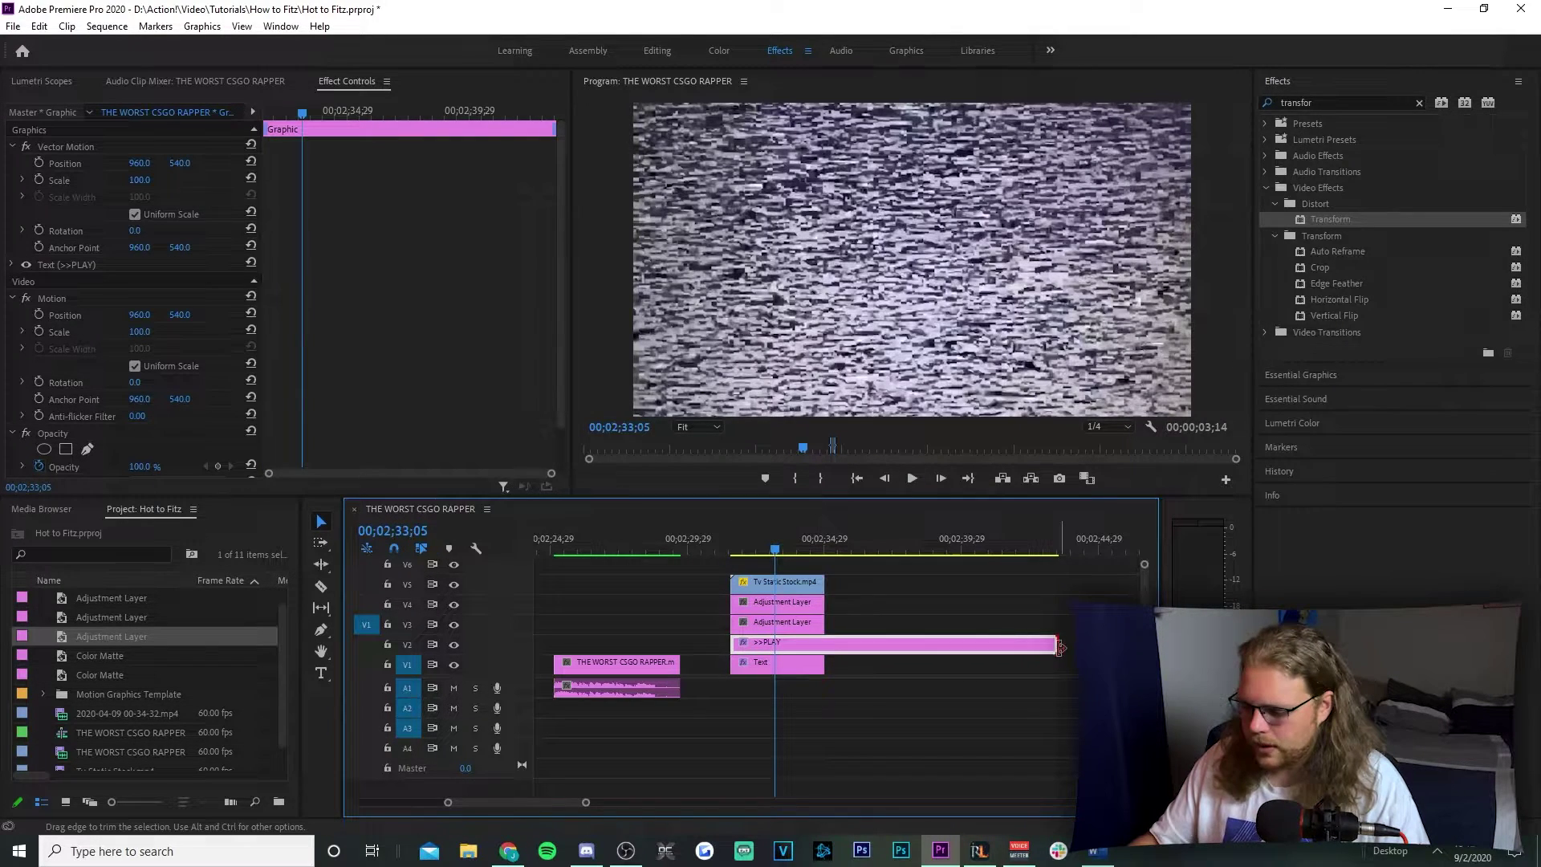
Trim the end of the >>PLAY text clip to line up with the ends of the other stacked clips
{"action": "left_click_drag", "start_coordinate": [1052, 644], "coordinate": [823, 644]}
{"action": "left_click", "coordinate": [803, 565]}
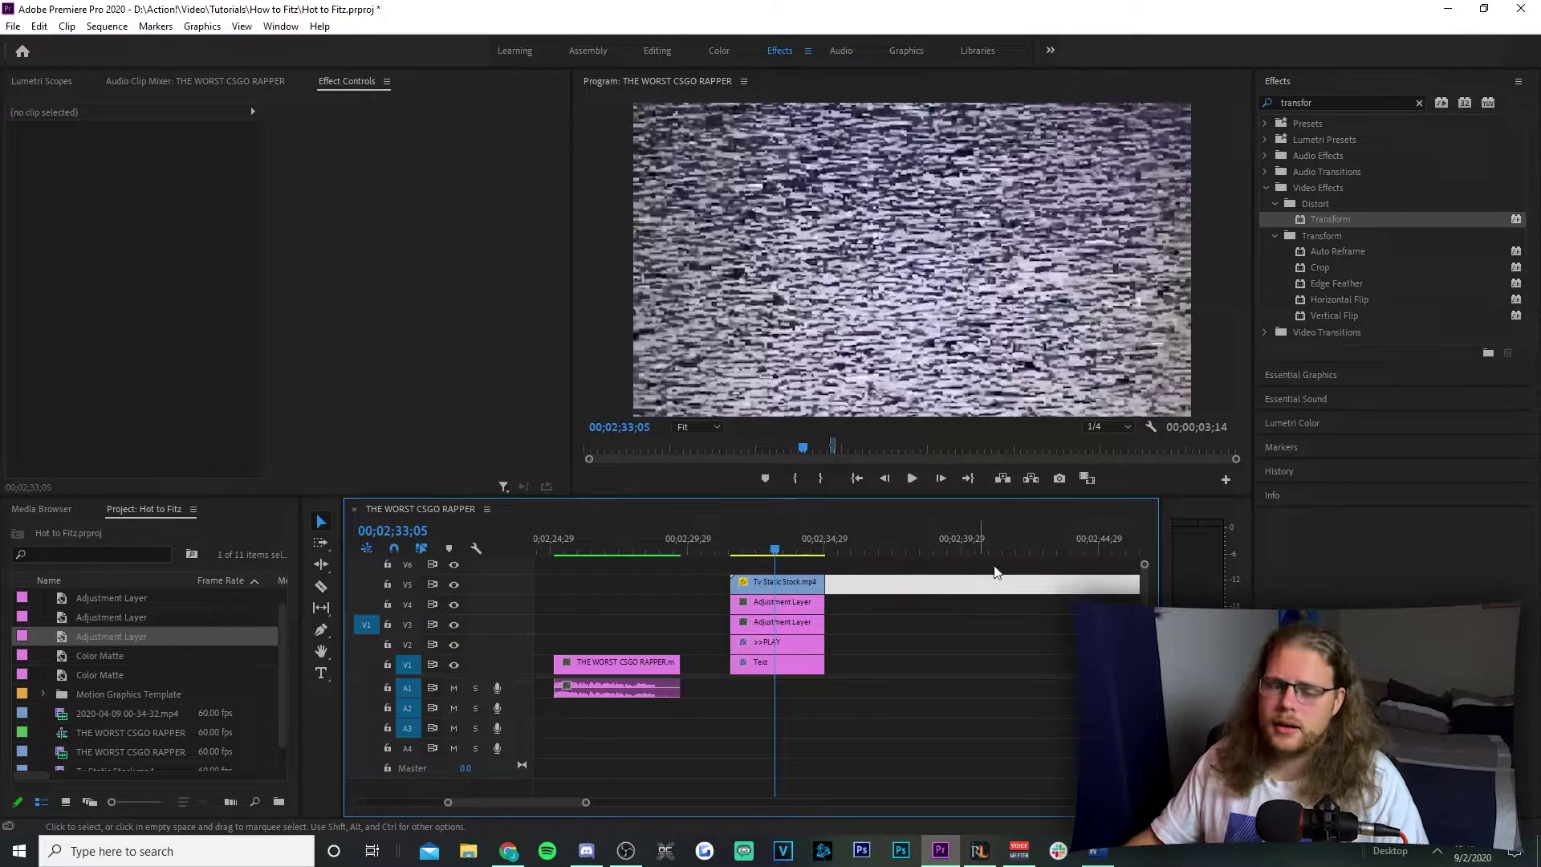
Apply the Ultra Key effect and the Noise effect to the Tv Static Stock.mp4 clip
{"action": "key", "text": "shift+7"}
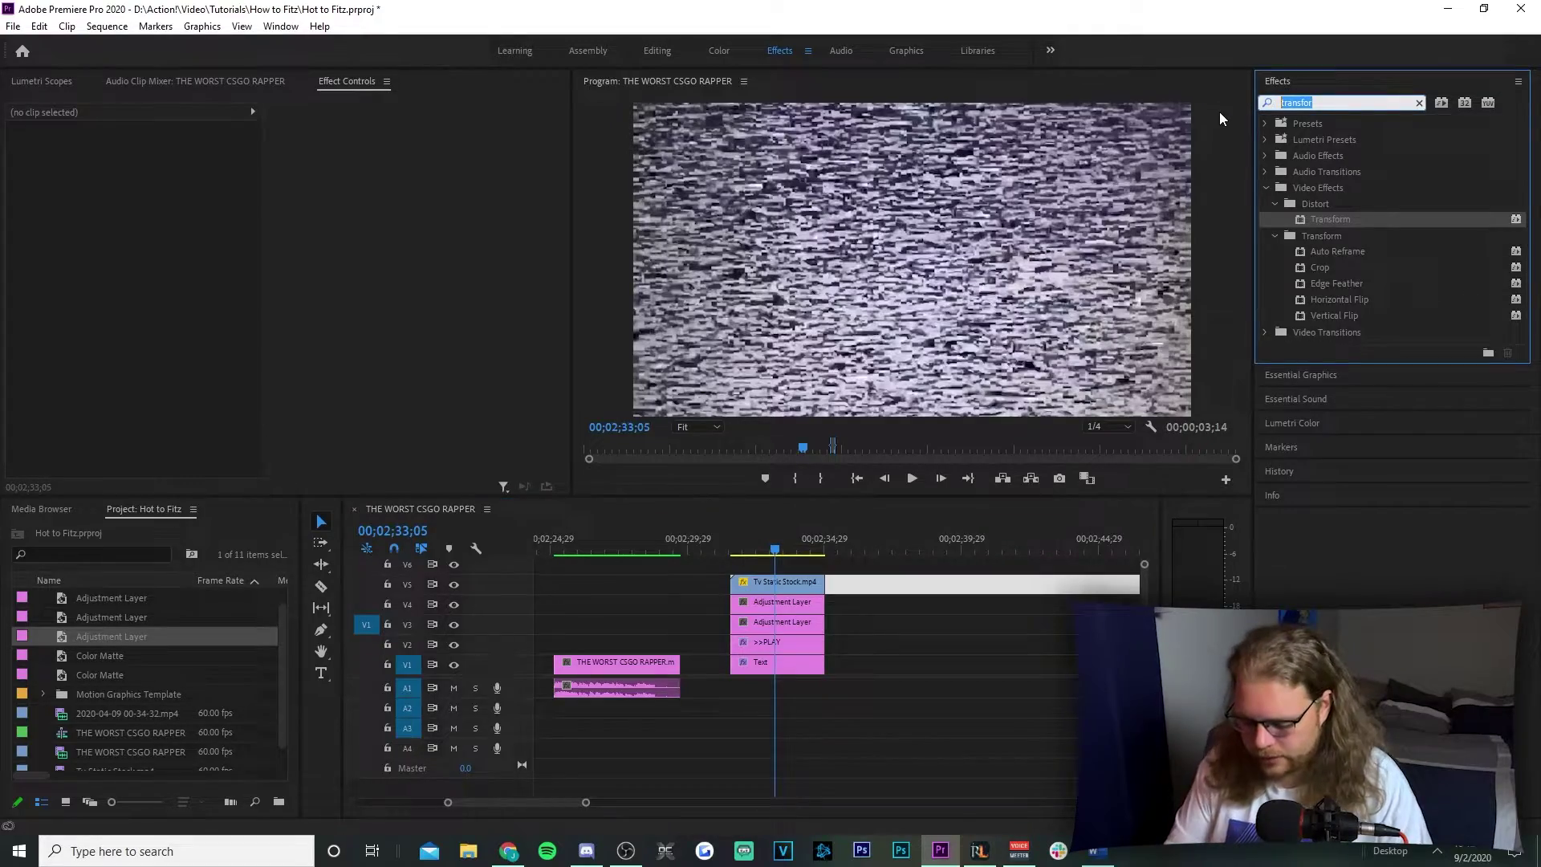
{"action": "type", "text": "ultra"}
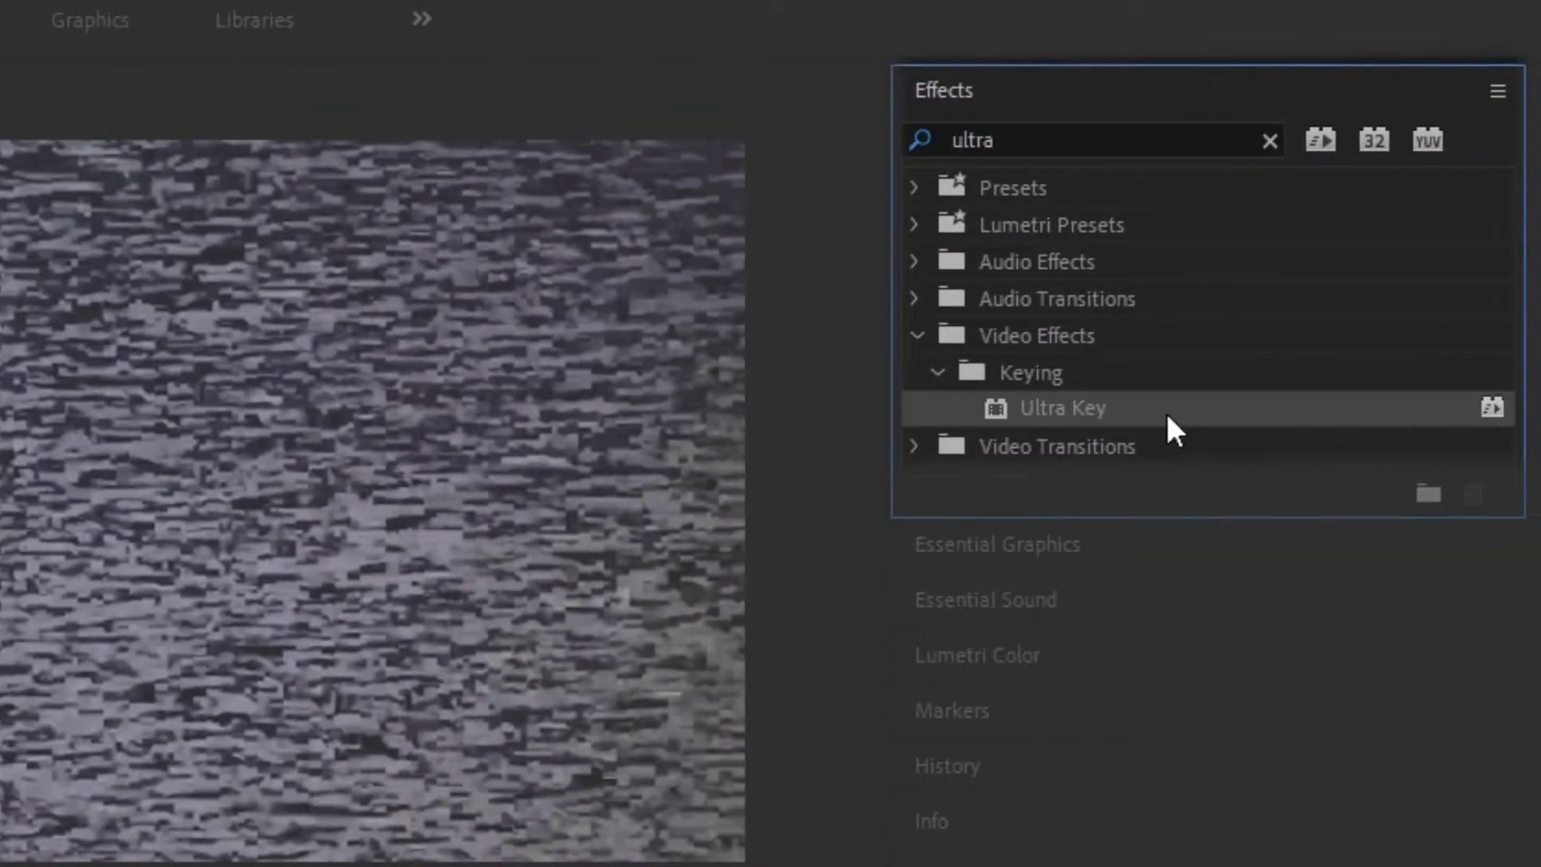
{"action": "left_click_drag", "start_coordinate": [1167, 413], "coordinate": [782, 586]}
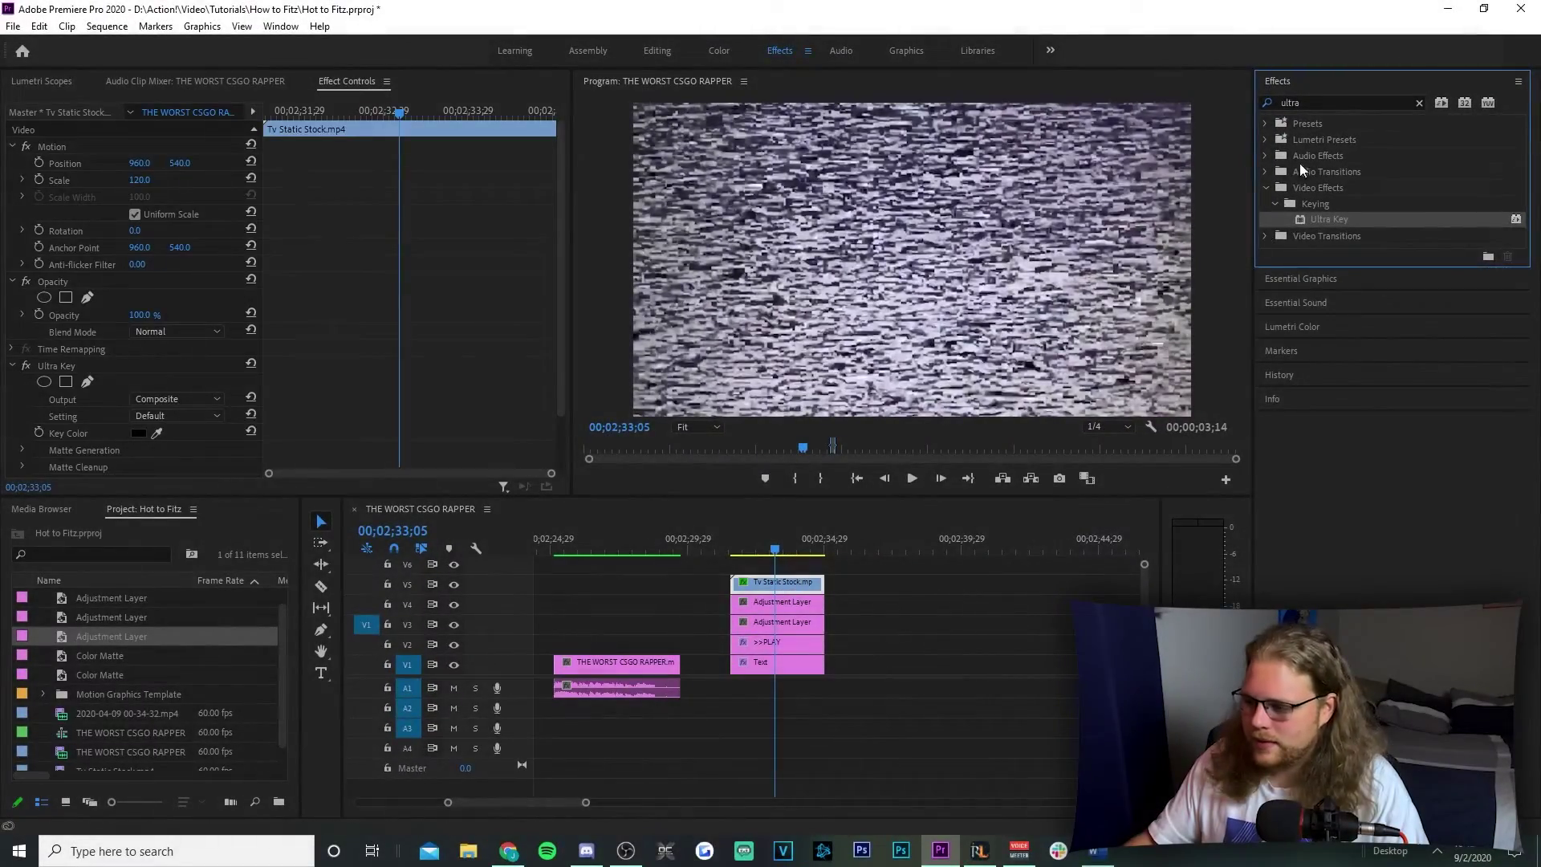
{"action": "key", "text": "shift+7"}
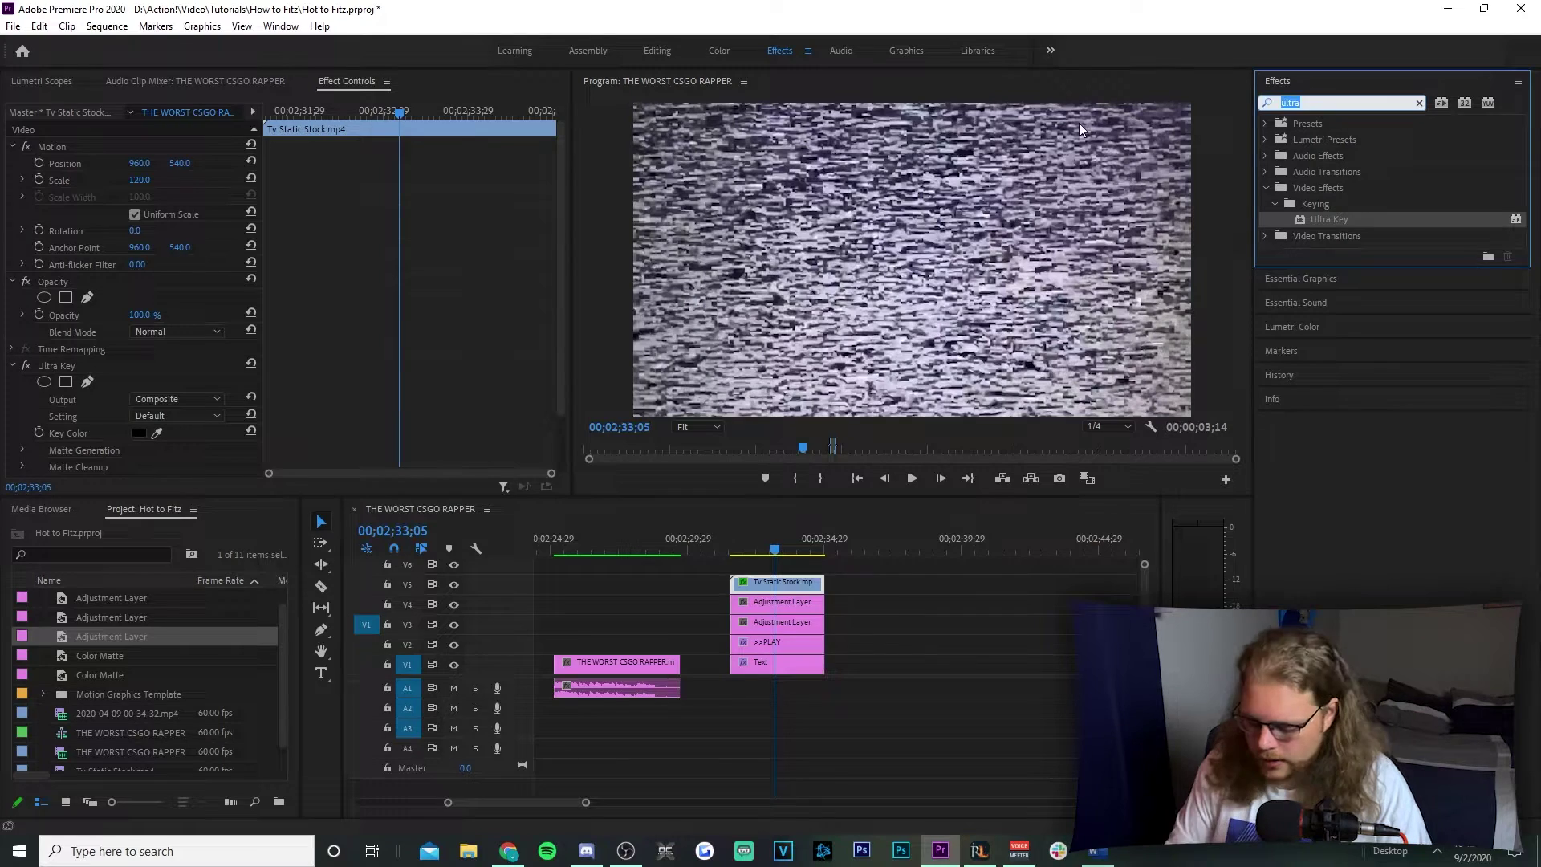
{"action": "type", "text": "noise"}
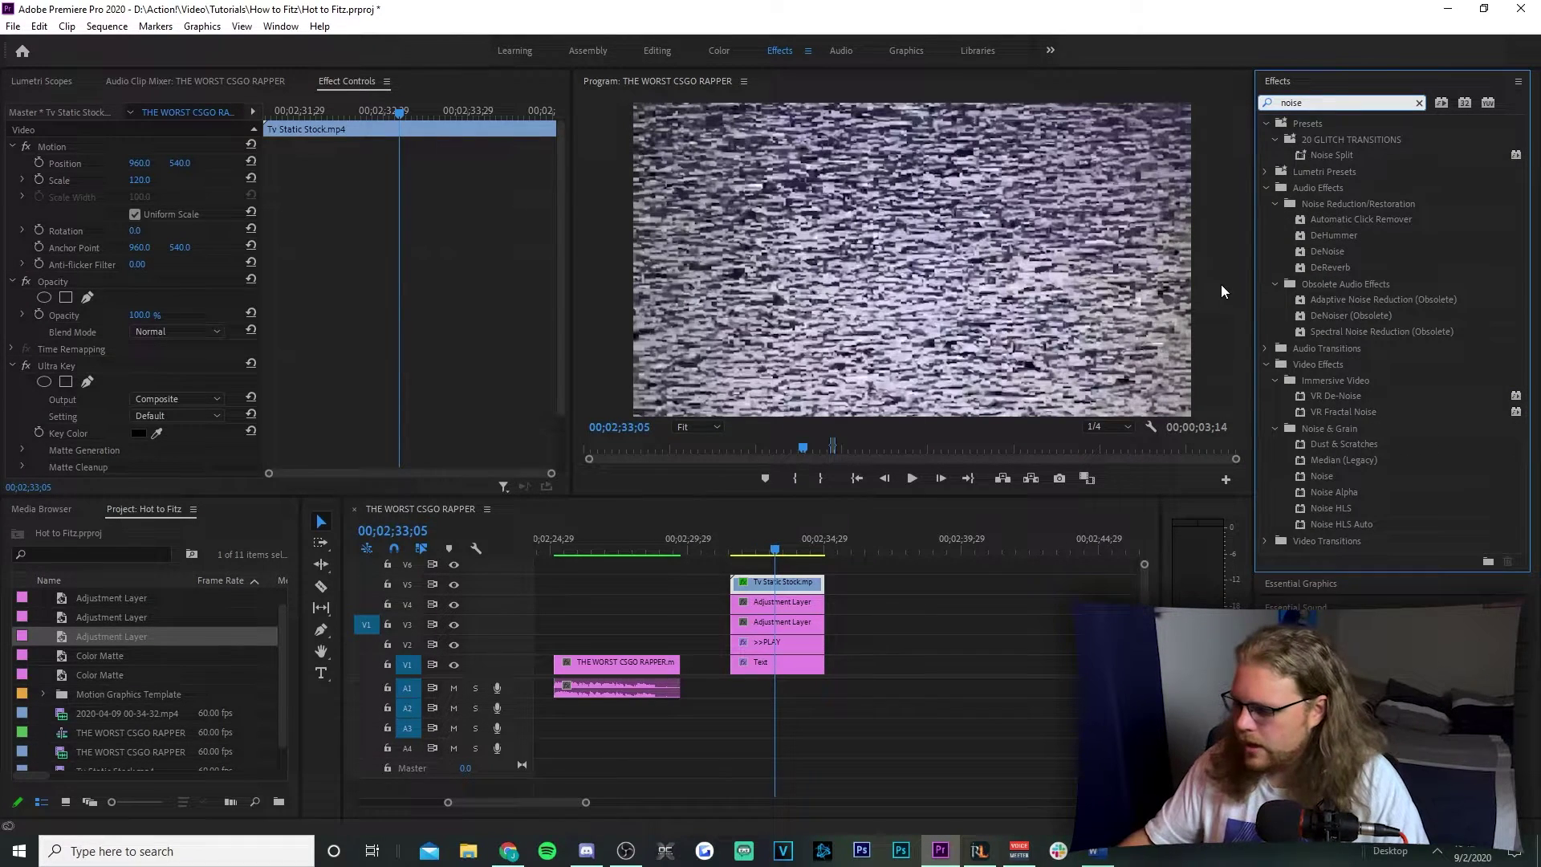
{"action": "left_click_drag", "start_coordinate": [1321, 478], "coordinate": [783, 584]}
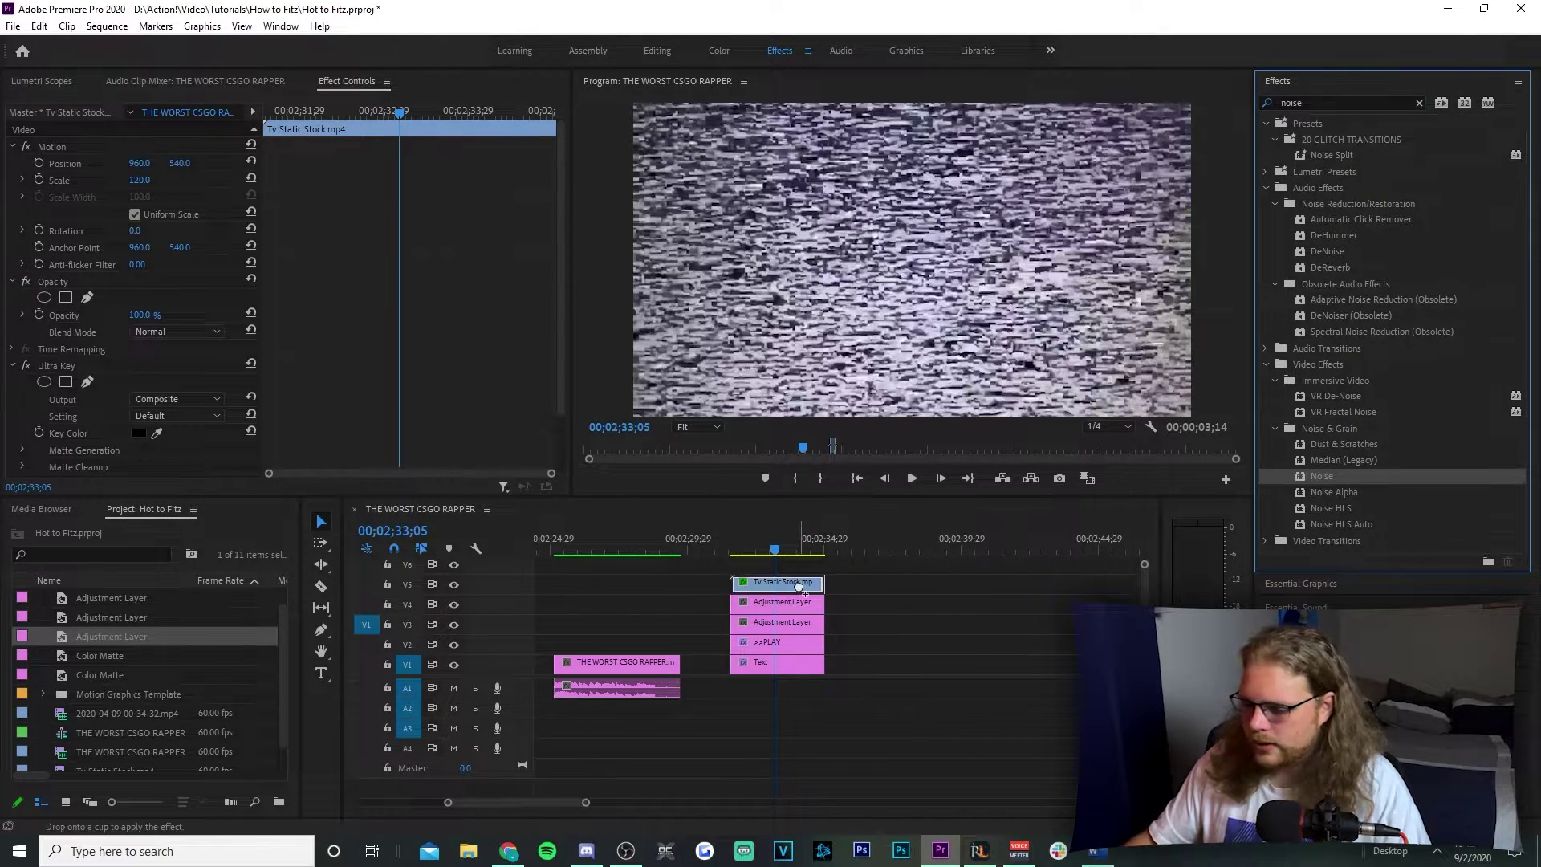
Apply the Lens Distortion video effect to the Tv Static Stock.mp4 clip and the >>PLAY text clip
{"action": "left_click", "coordinate": [1332, 104]}
{"action": "key", "text": "BackSpace"}
{"action": "type", "text": "lens"}
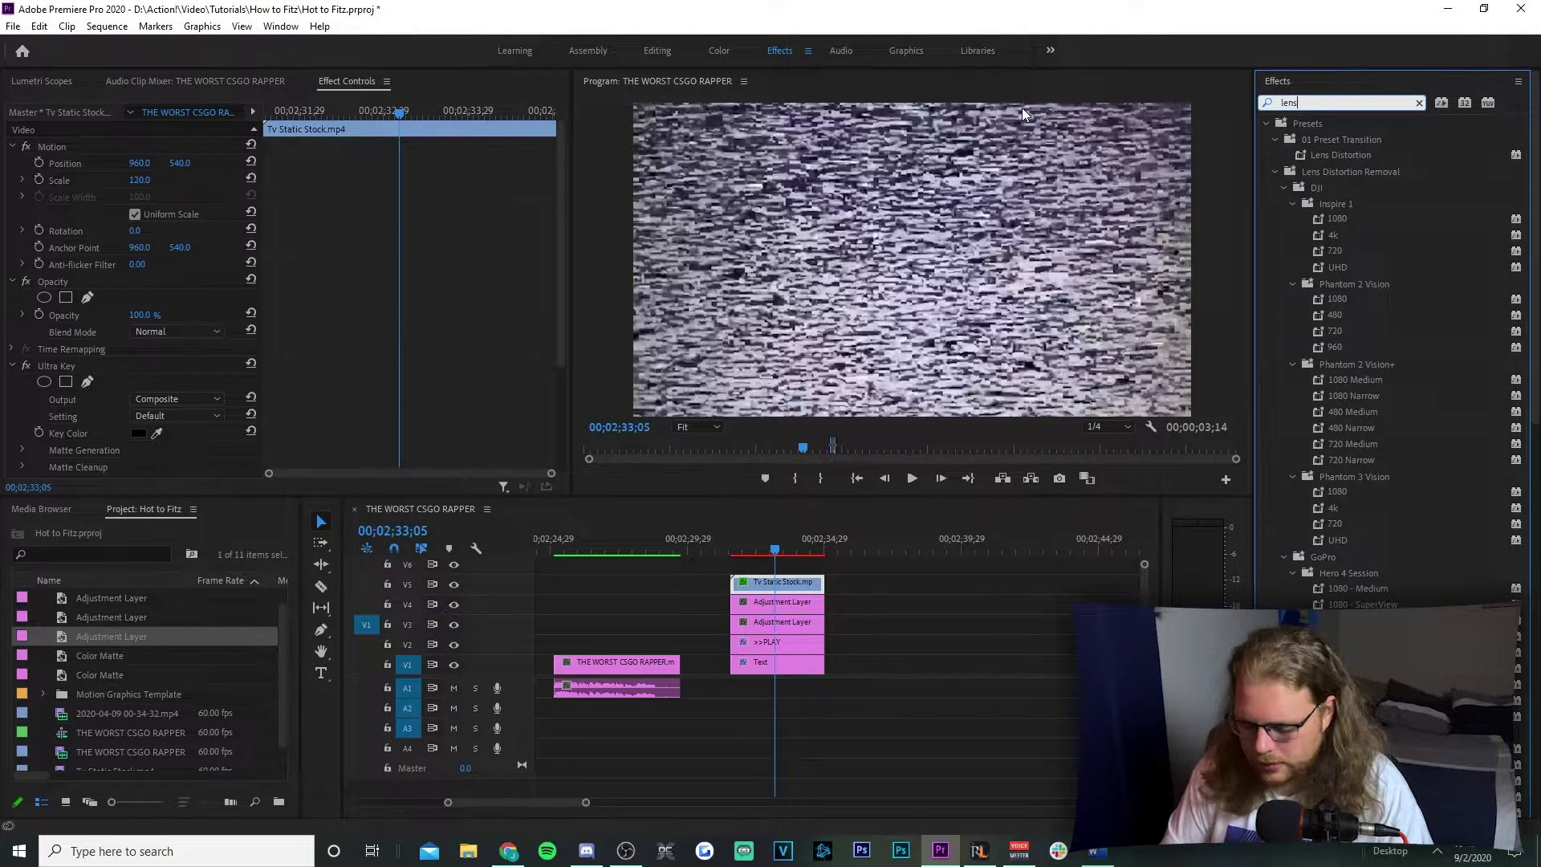
{"action": "left_click", "coordinate": [1274, 172]}
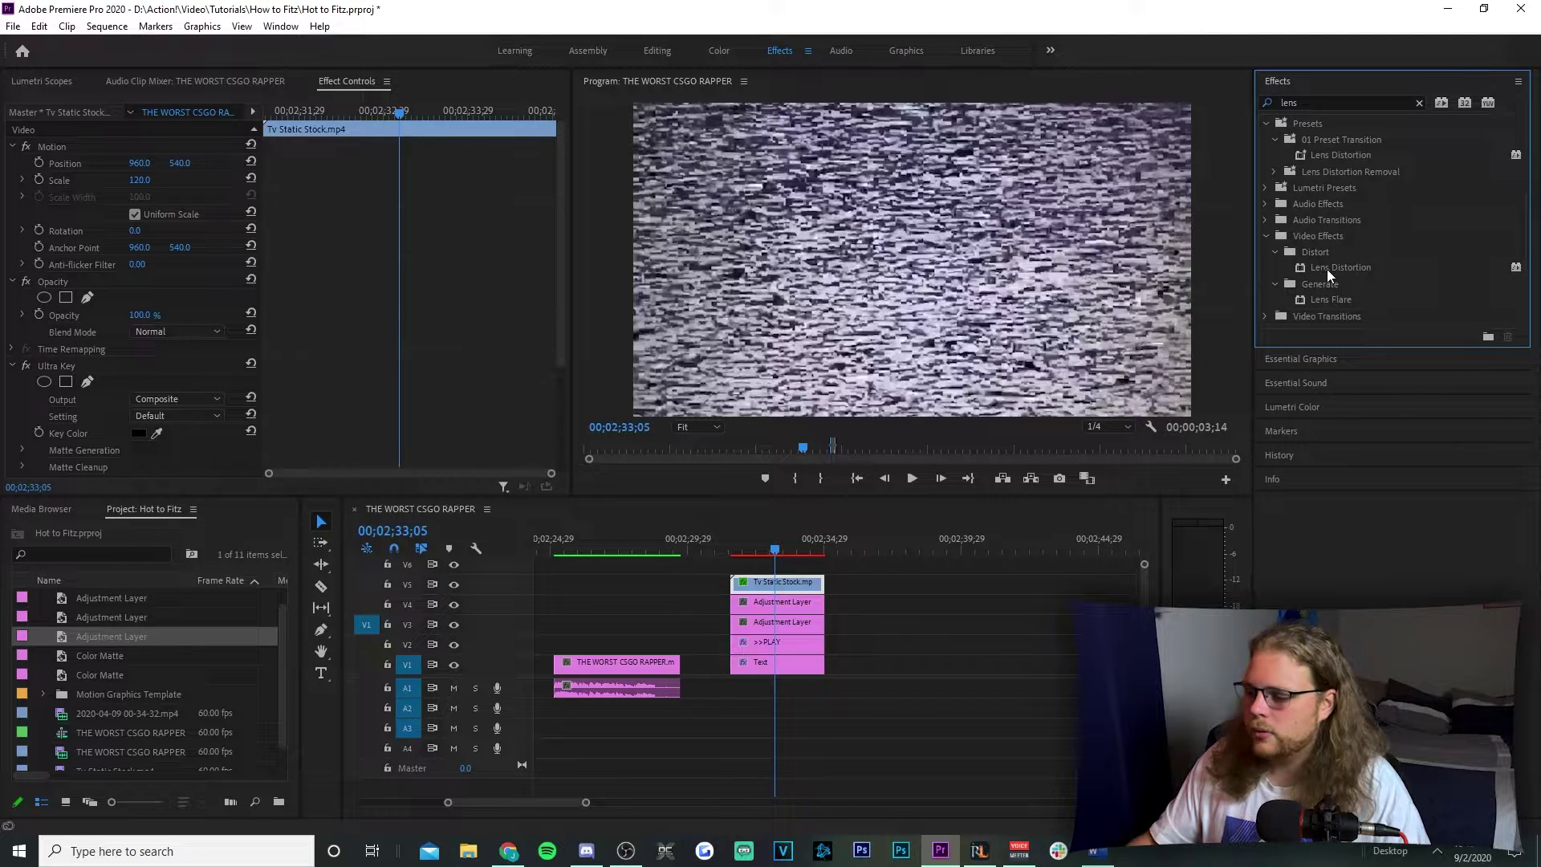
{"action": "left_click_drag", "start_coordinate": [1331, 268], "coordinate": [1317, 273]}
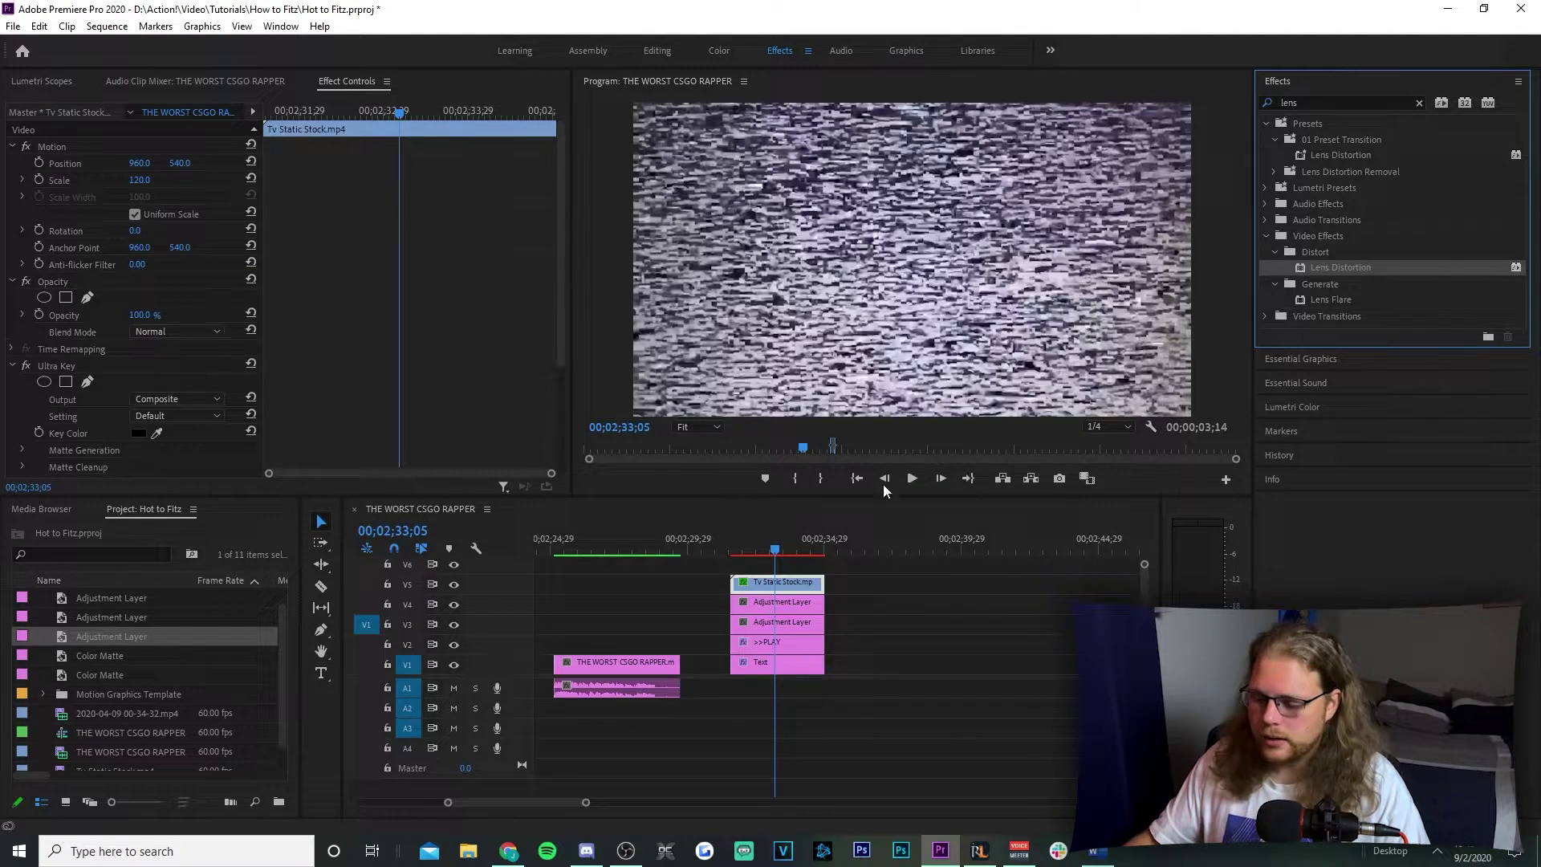
{"action": "left_click_drag", "start_coordinate": [885, 491], "coordinate": [766, 642]}
Find the VR Chromatic Aberrations effect and apply it to the Tv Static Stock.mp4 clip
{"action": "key", "text": "shift+7"}
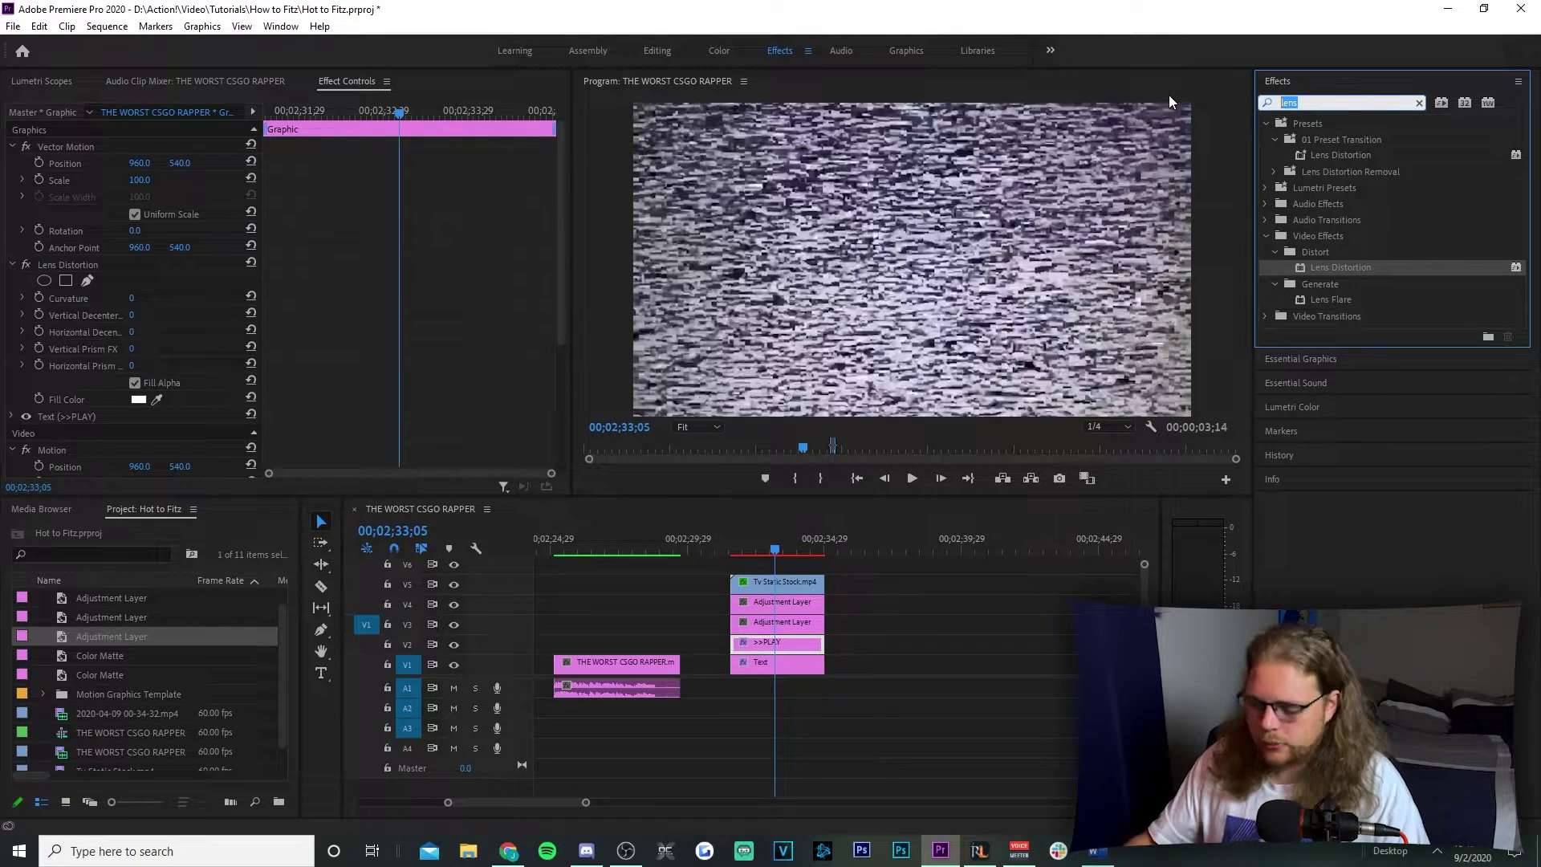
{"action": "type", "text": "vr chr"}
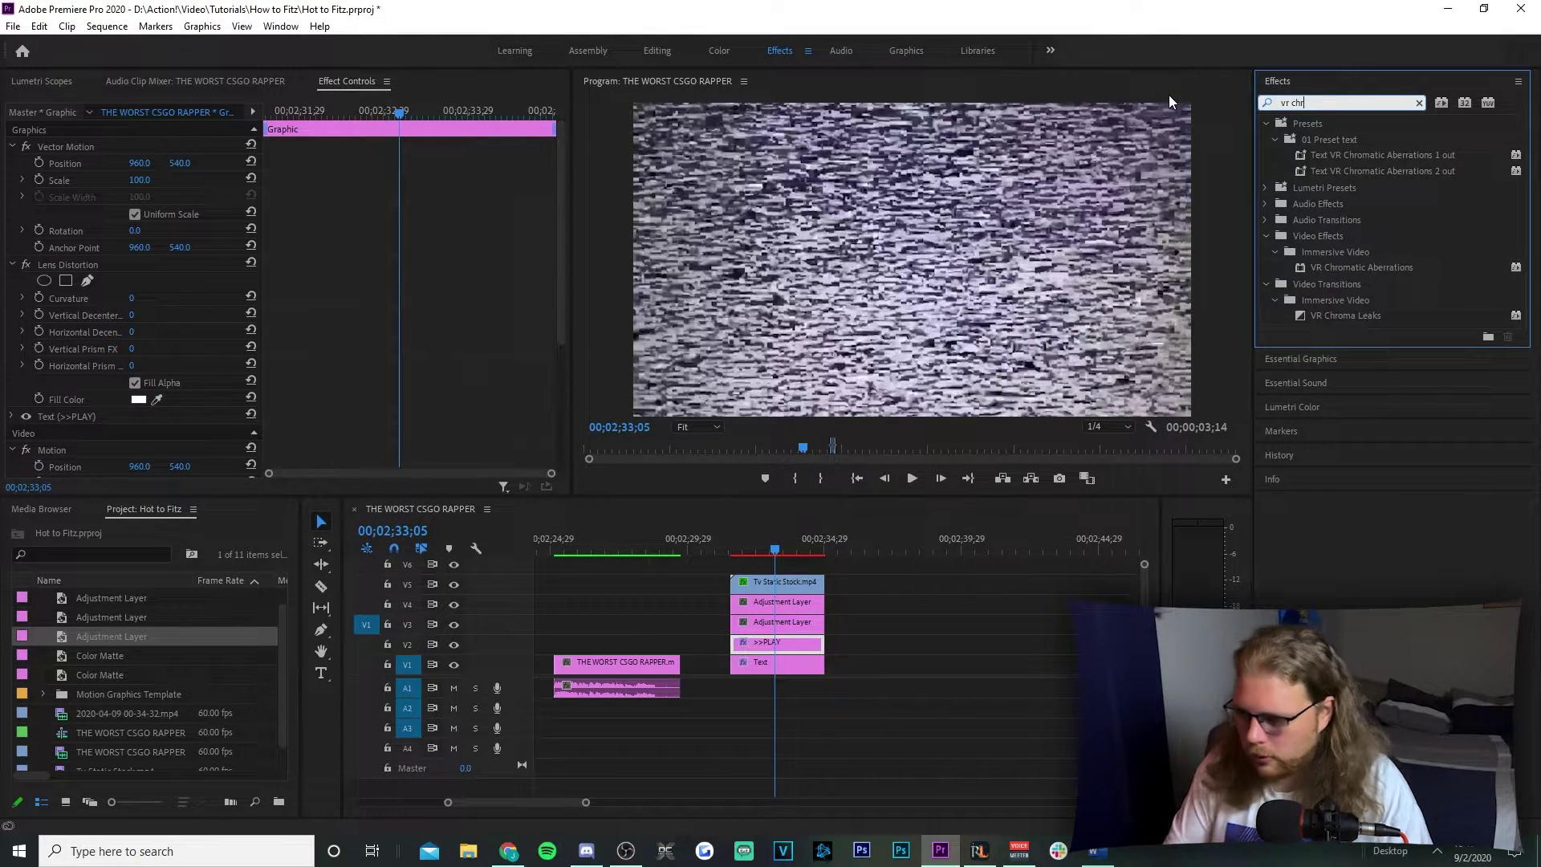
{"action": "left_click_drag", "start_coordinate": [1350, 268], "coordinate": [788, 583]}
Find the Black & White effect and apply it to the upper adjustment layer on V4
{"action": "key", "text": "shift+7"}
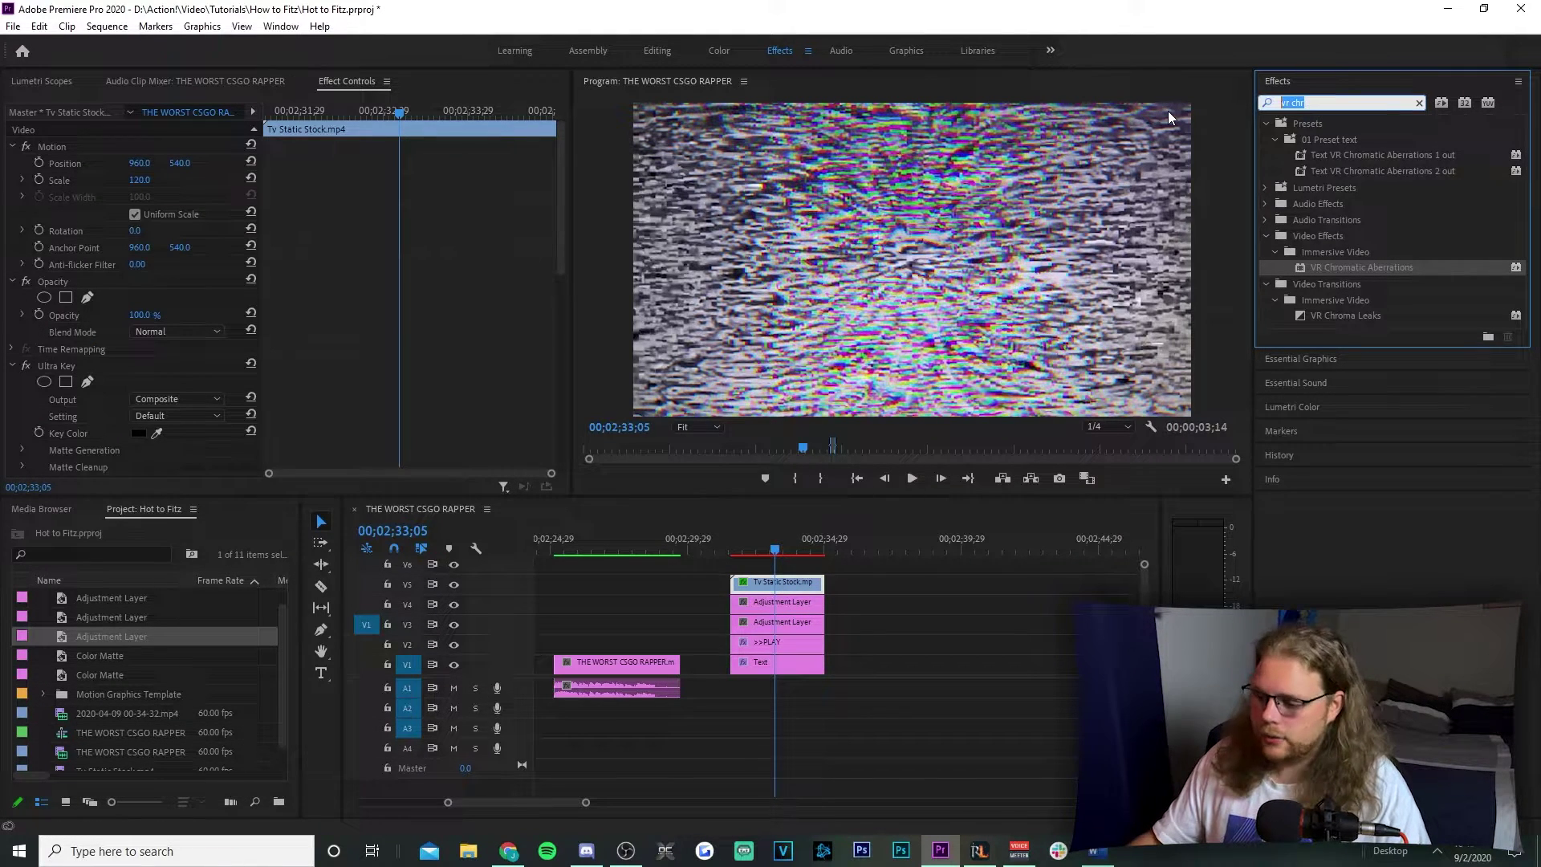
{"action": "type", "text": "black & w"}
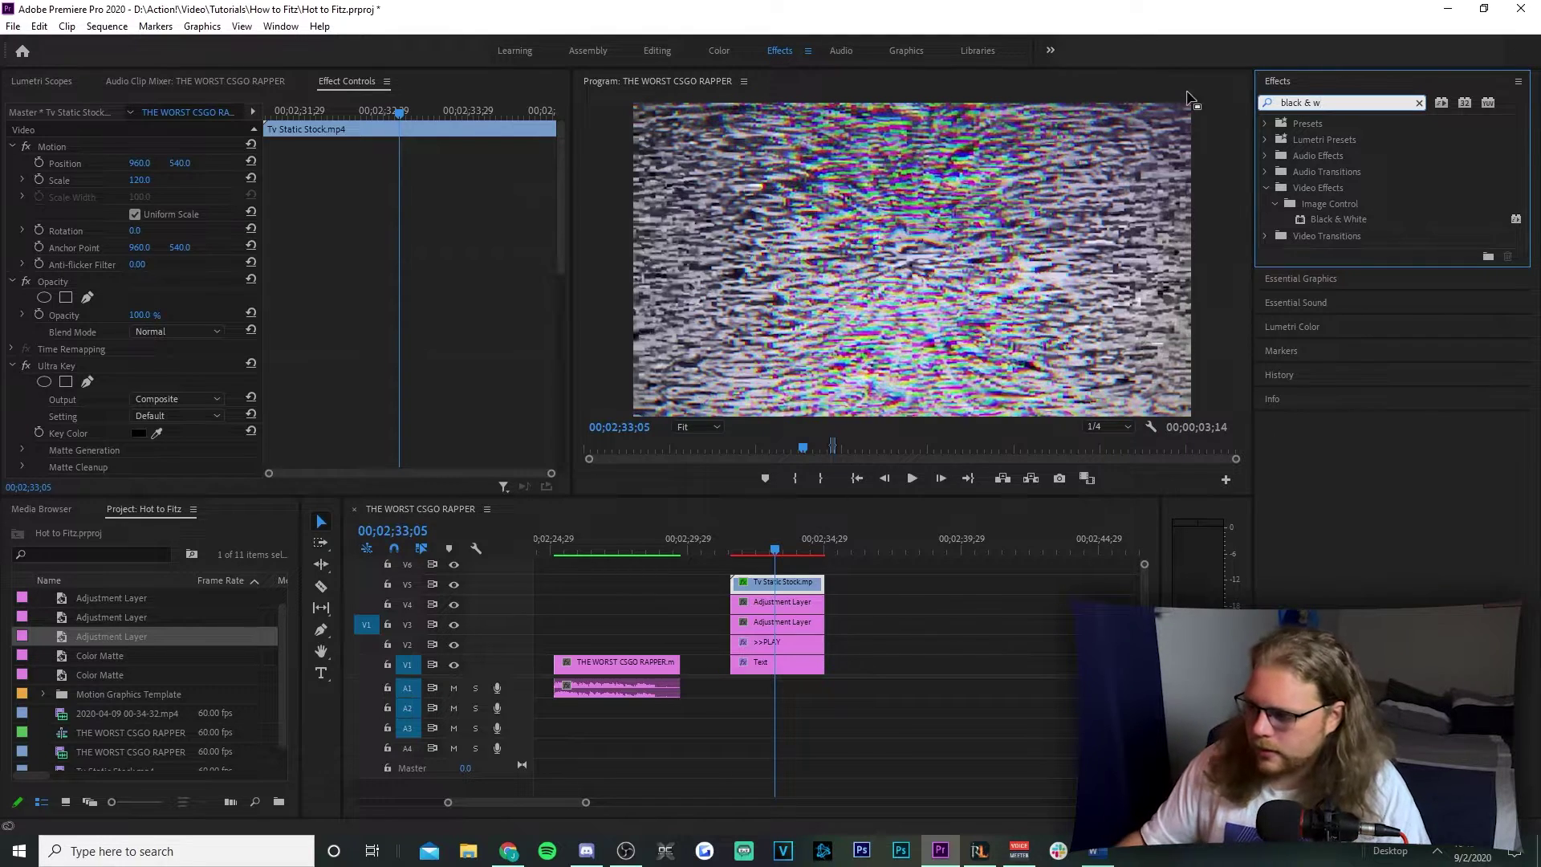
{"action": "left_click_drag", "start_coordinate": [1338, 219], "coordinate": [782, 608]}
Apply the Wave Warp effect to the lower adjustment layer on V3 and deselect the clips
{"action": "key", "text": "shift+7"}
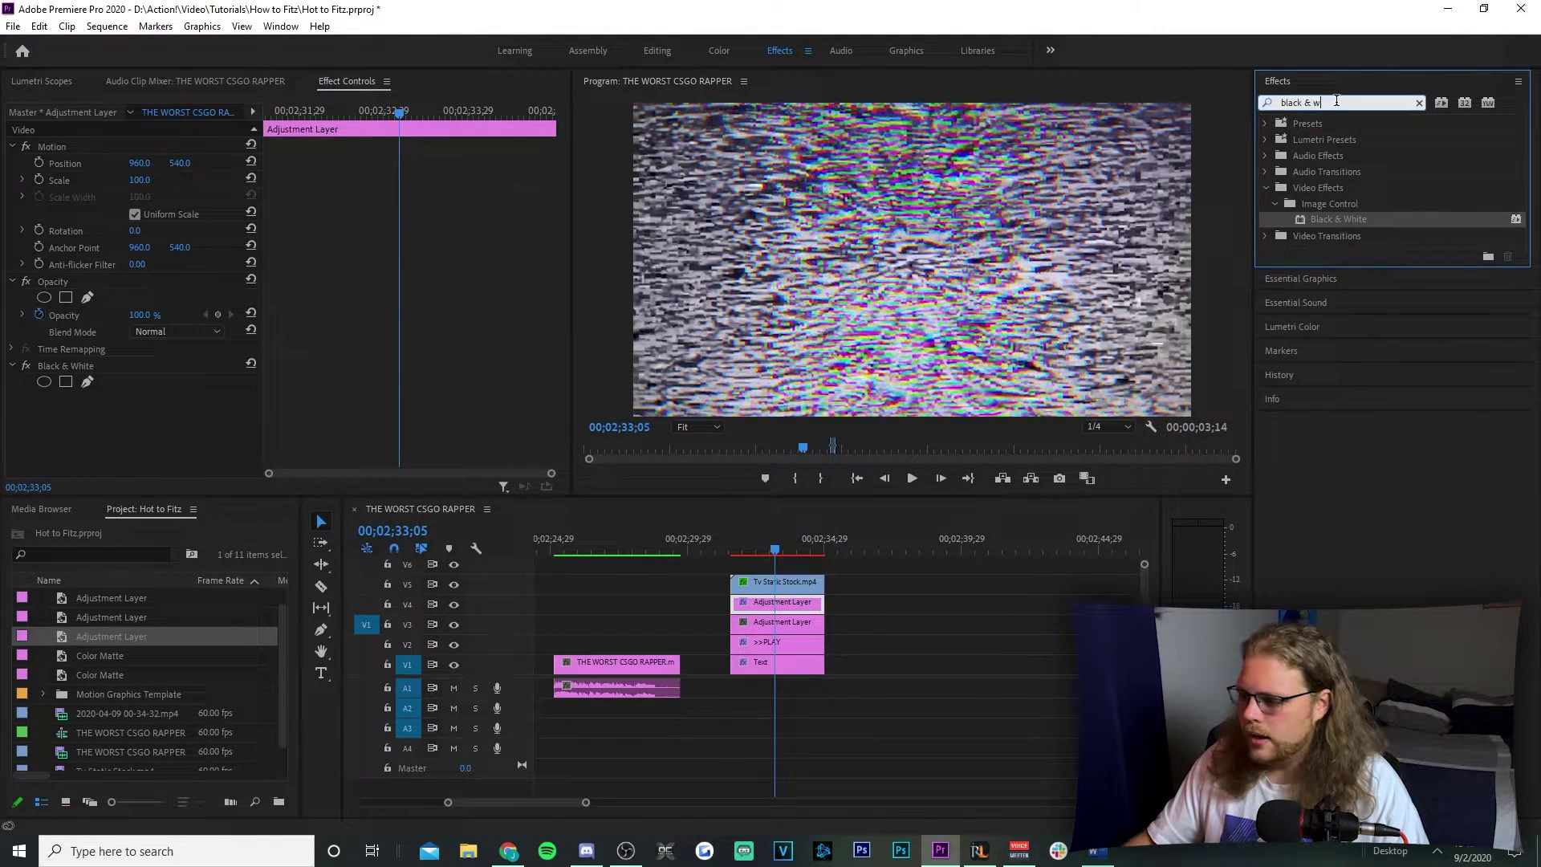
{"action": "type", "text": "wave"}
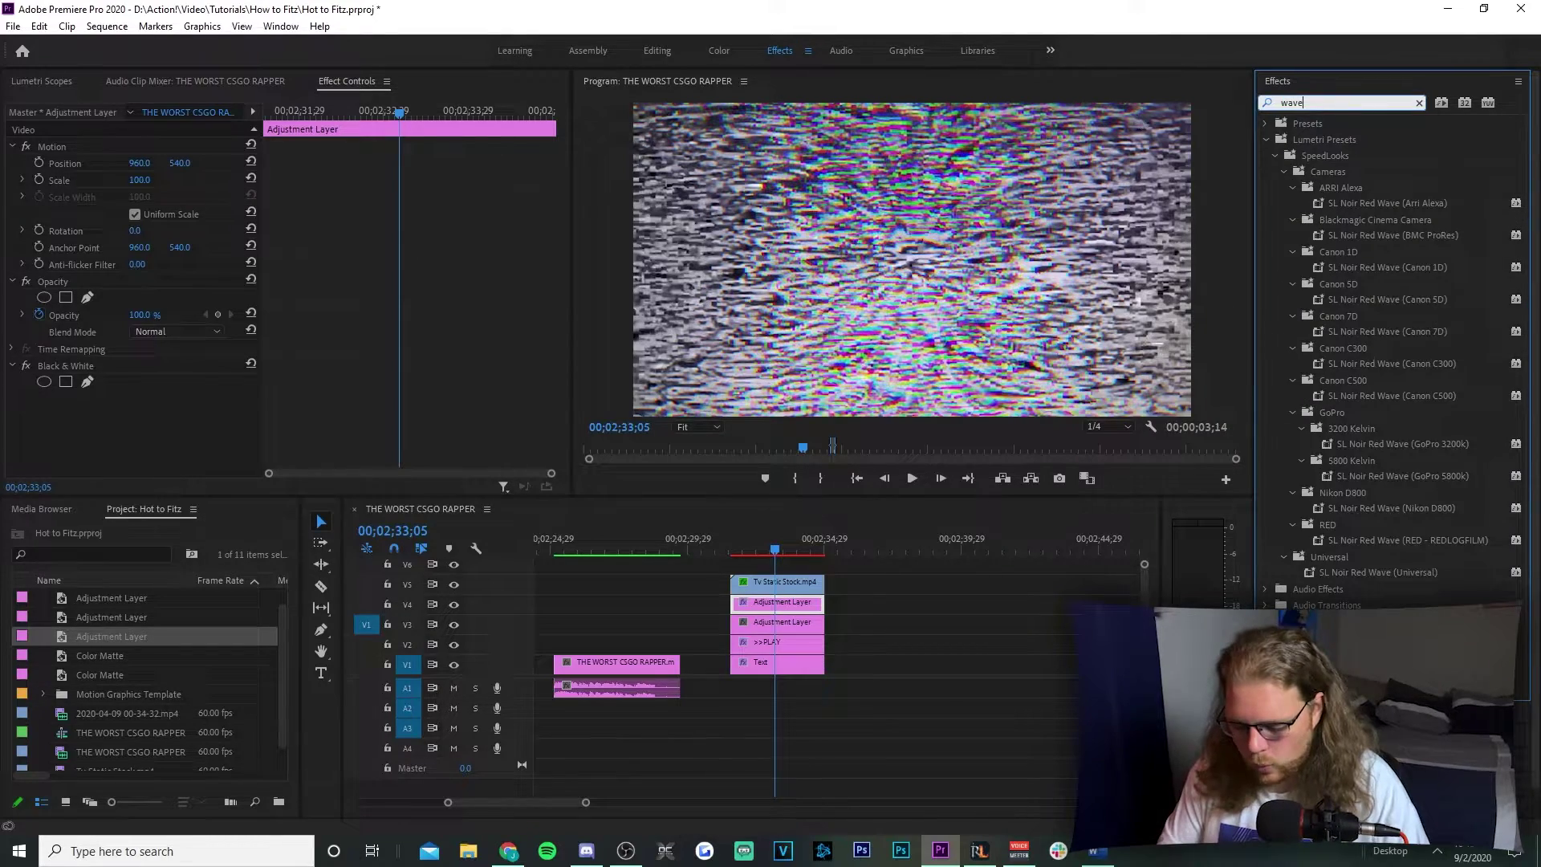
{"action": "type", "text": " w"}
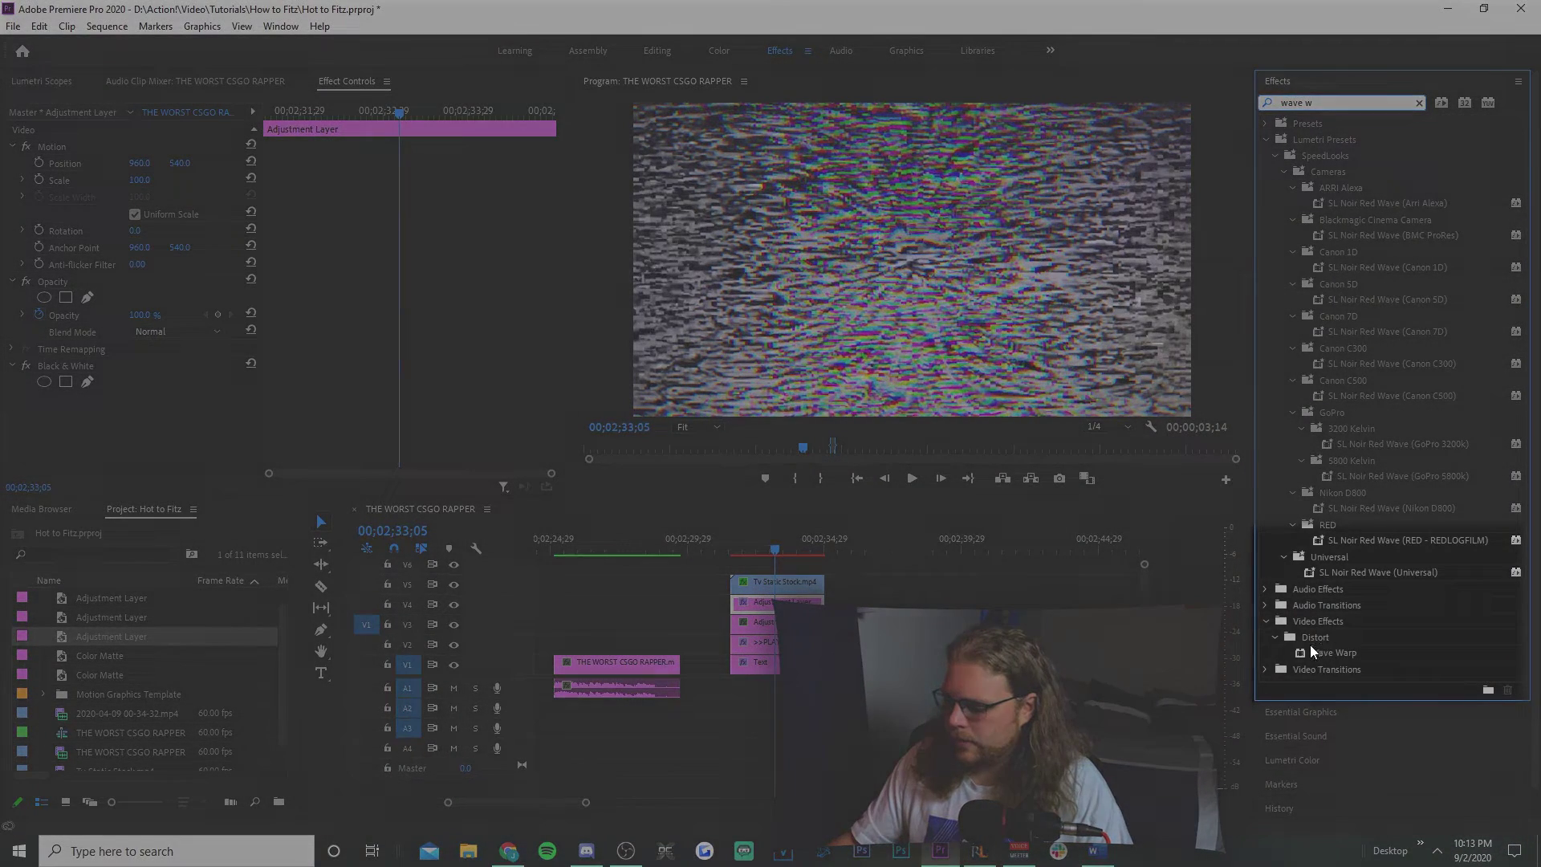
{"action": "left_click", "coordinate": [1326, 653]}
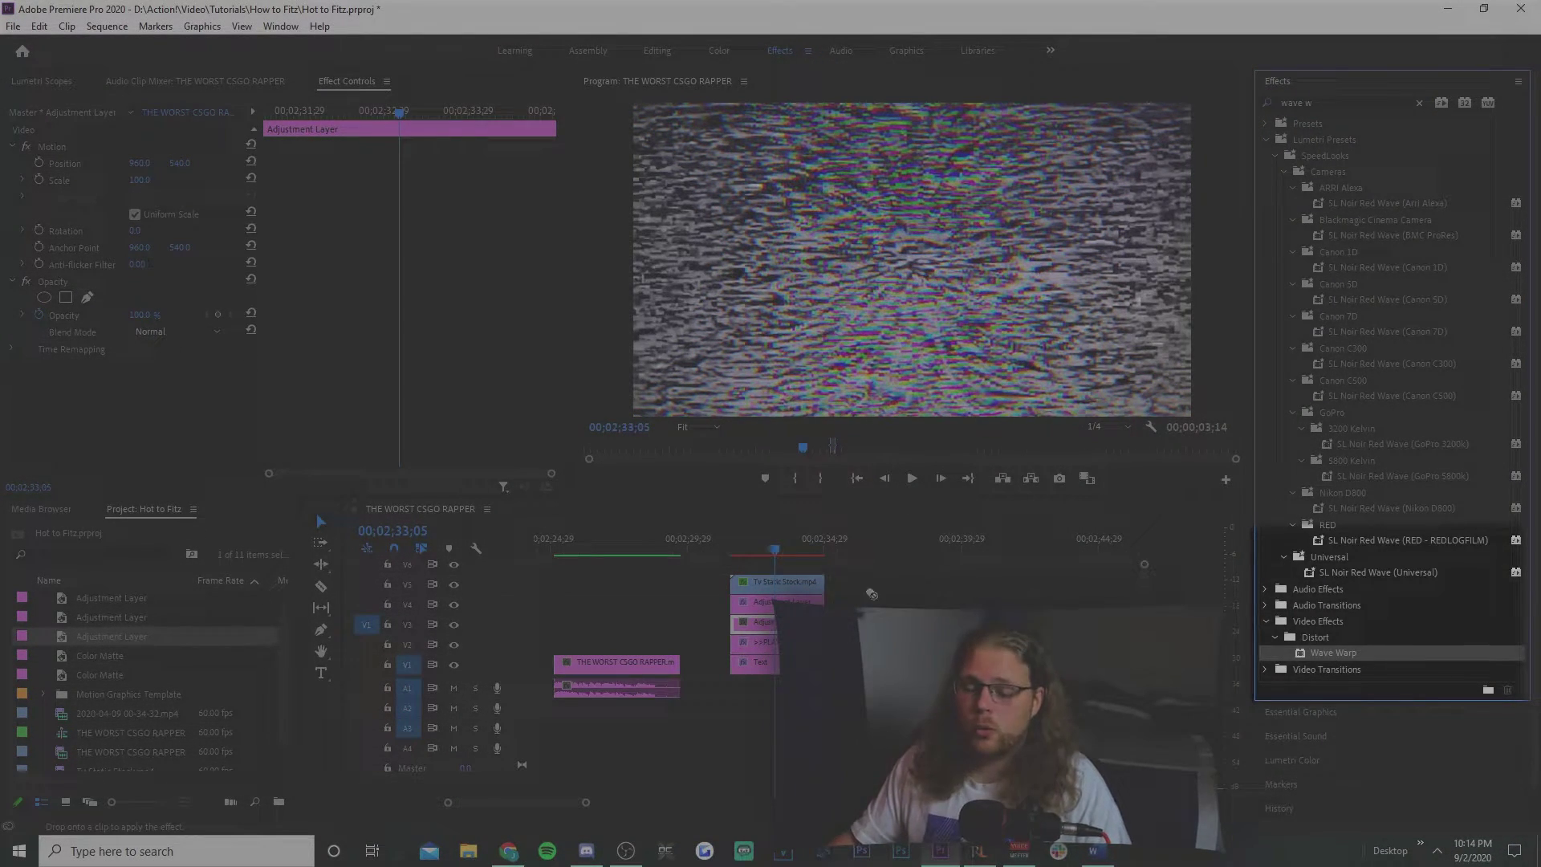
{"action": "left_click_drag", "start_coordinate": [1326, 653], "coordinate": [251, 106]}
{"action": "left_click", "coordinate": [839, 589]}
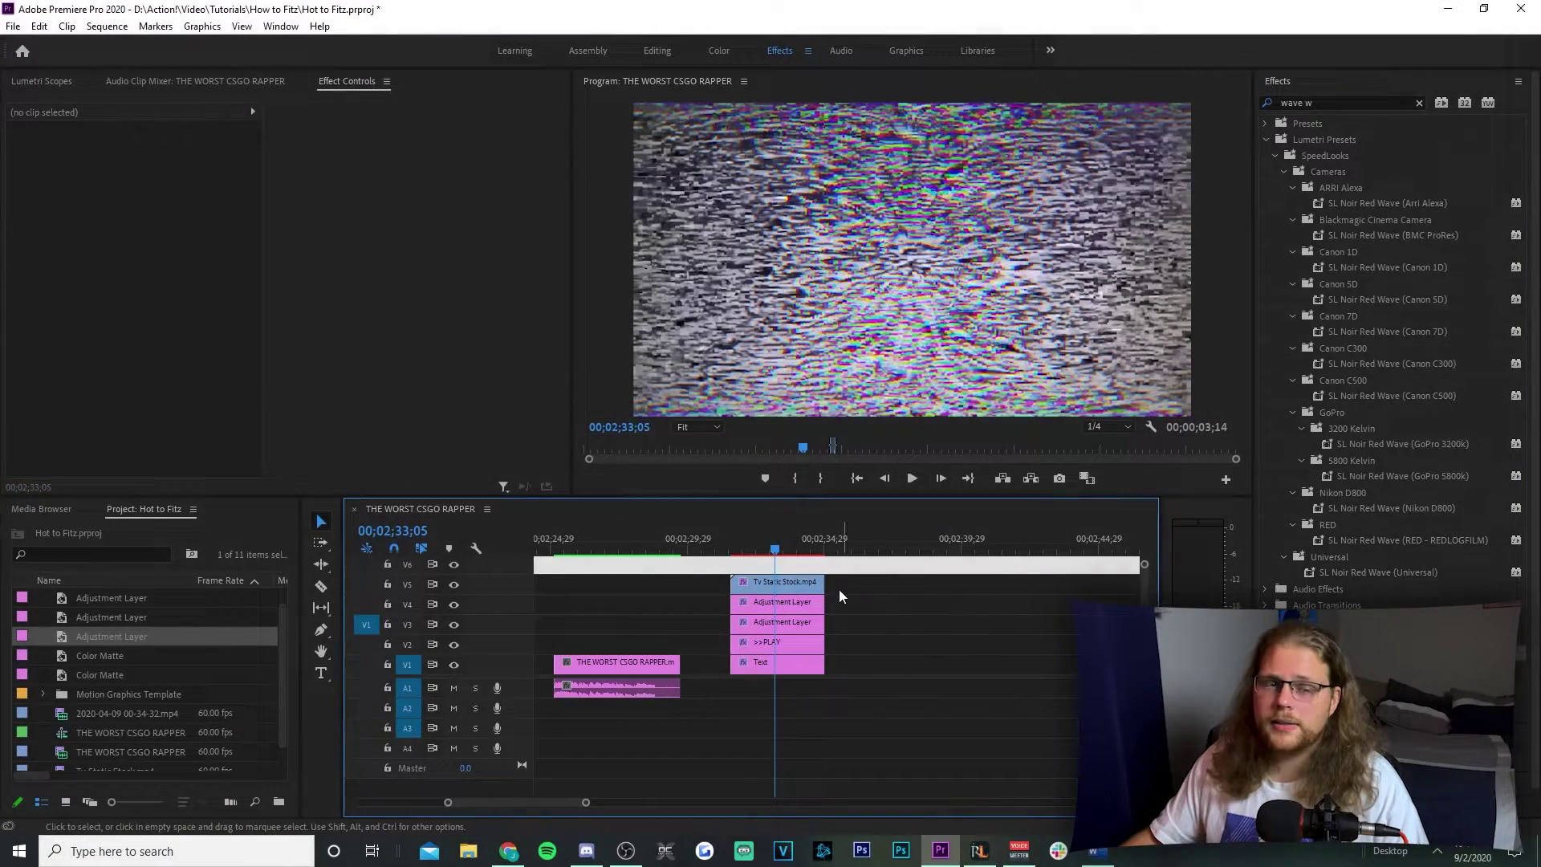
Set the Motion Scale of the Tv Static Stock.mp4 clip to 120
{"action": "left_click", "coordinate": [768, 584]}
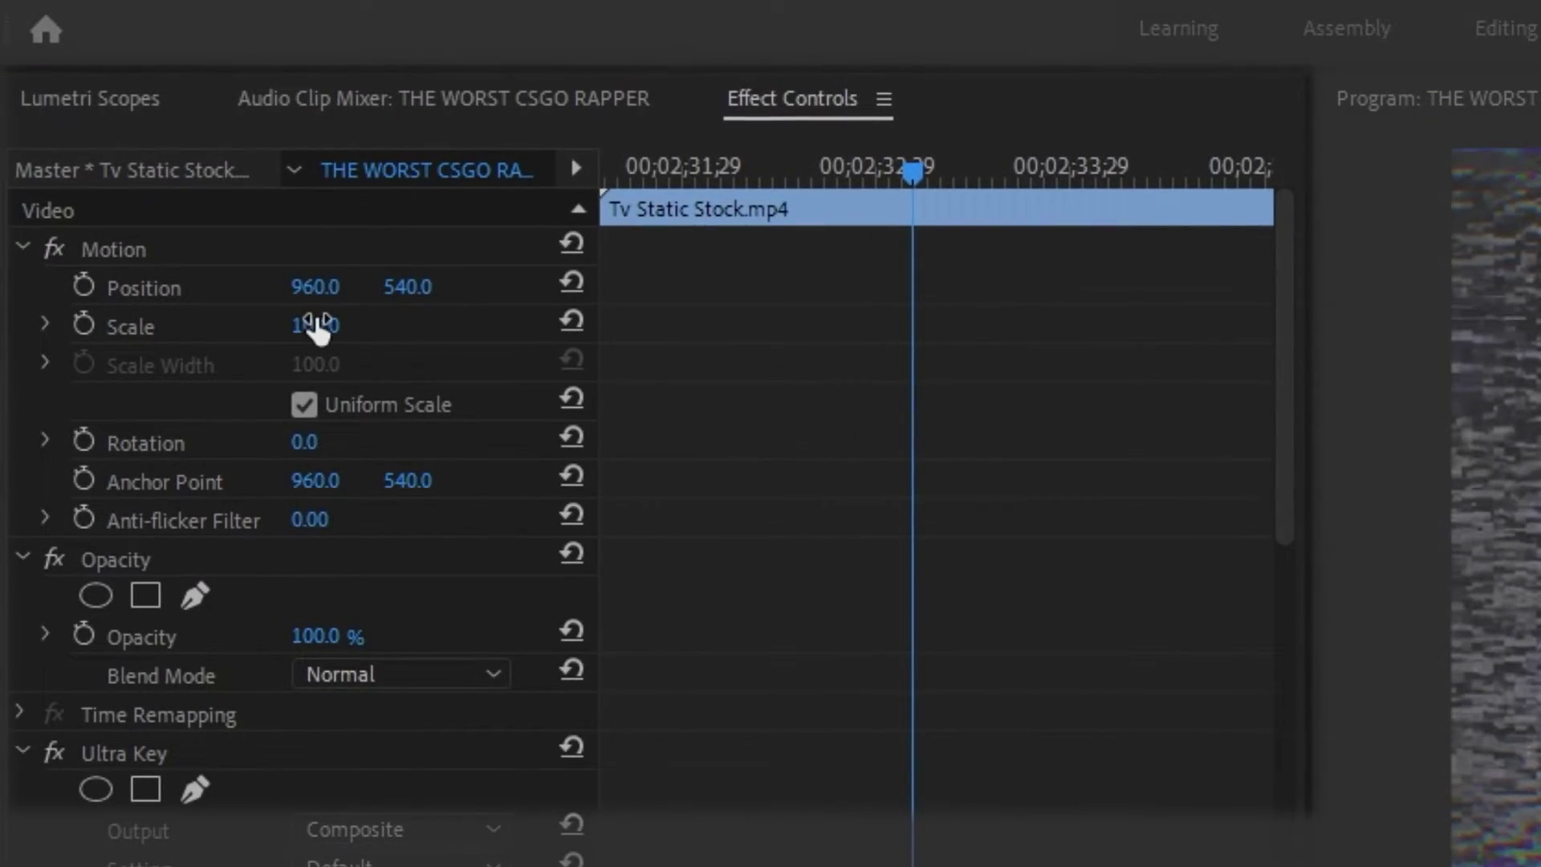
{"action": "left_click", "coordinate": [317, 325]}
{"action": "type", "text": "120"}
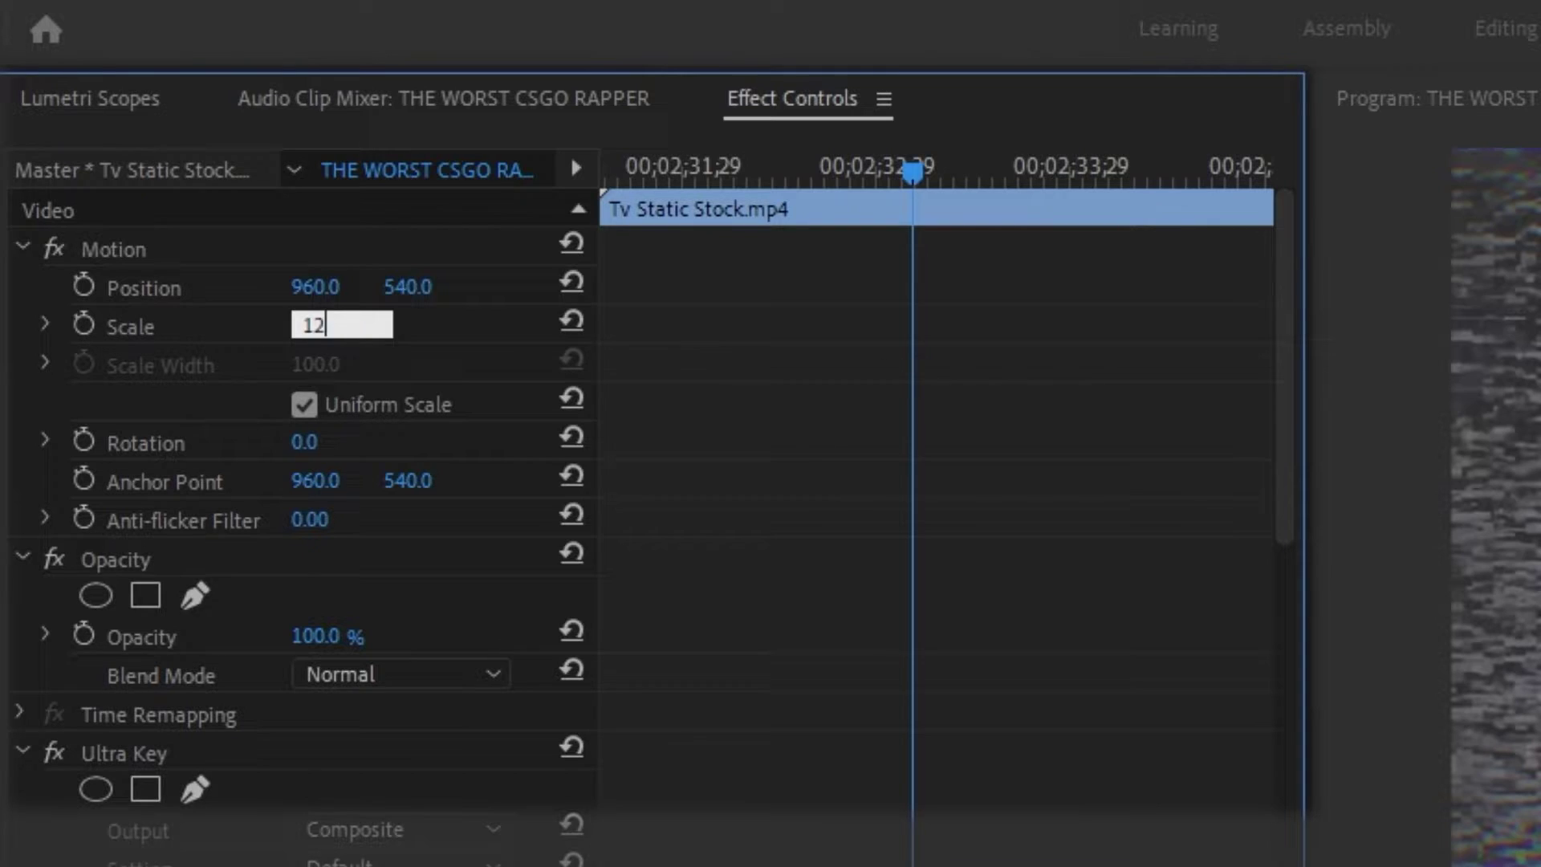
{"action": "key", "text": "Return"}
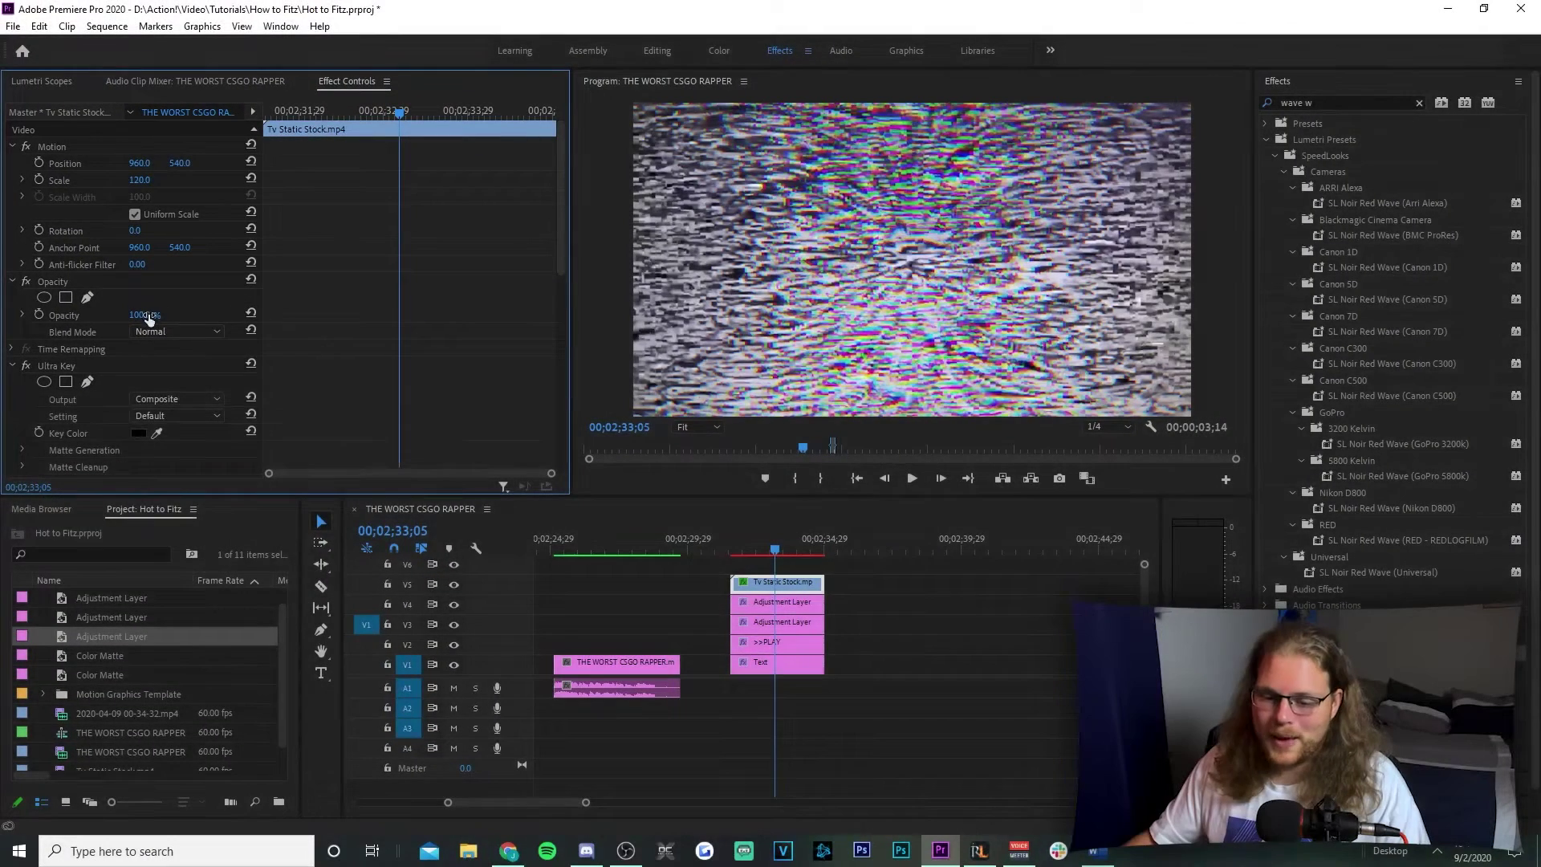
Set the static clip's Opacity to 15 % and its Blend Mode to Overlay
{"action": "left_click", "coordinate": [325, 635]}
{"action": "type", "text": "15"}
{"action": "key", "text": "Return"}
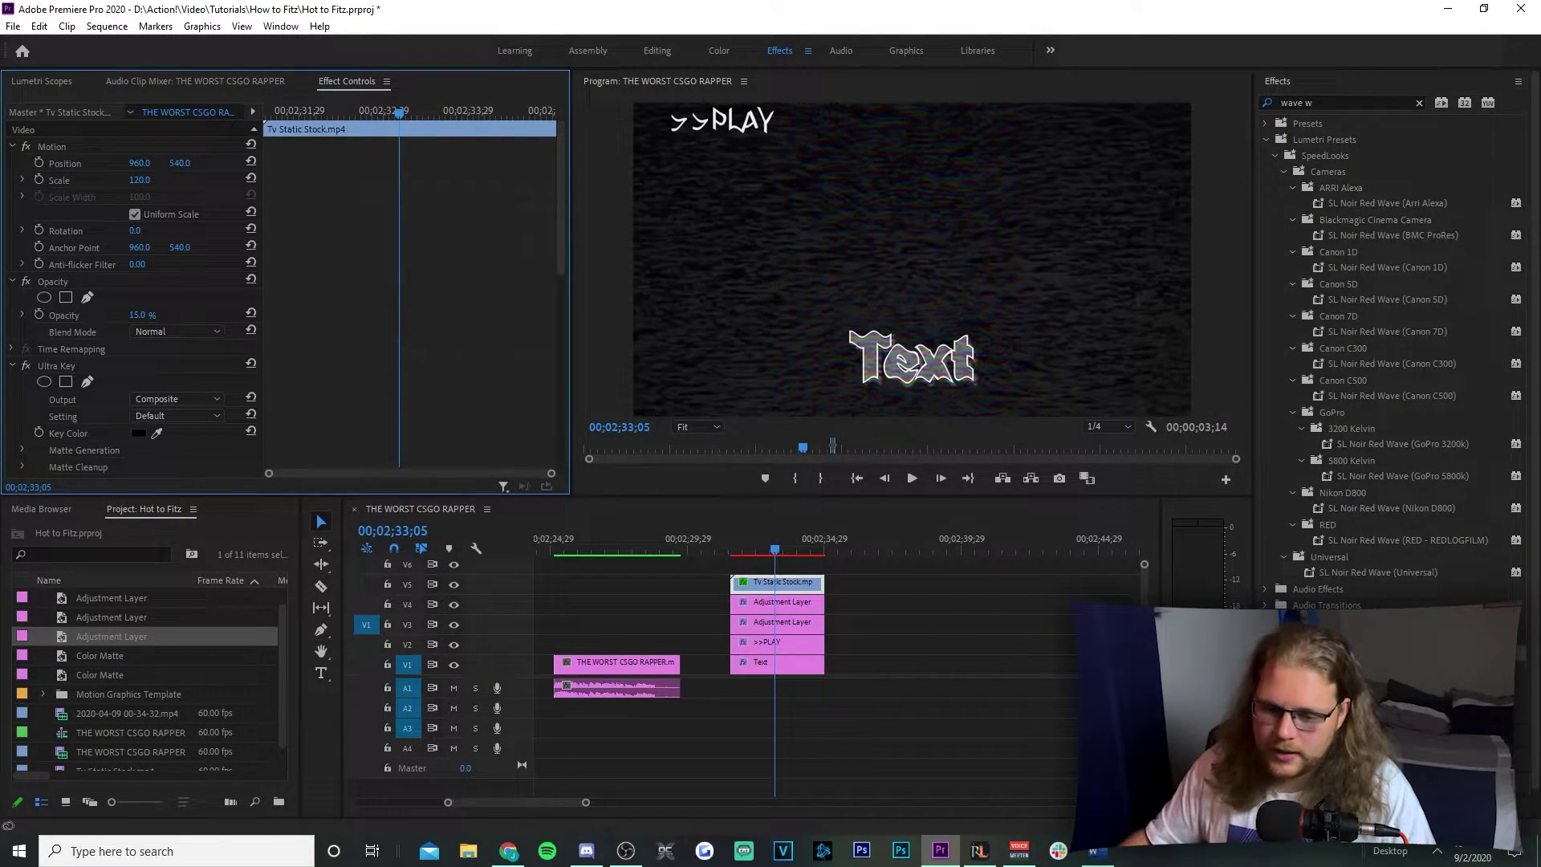
{"action": "left_click", "coordinate": [193, 331]}
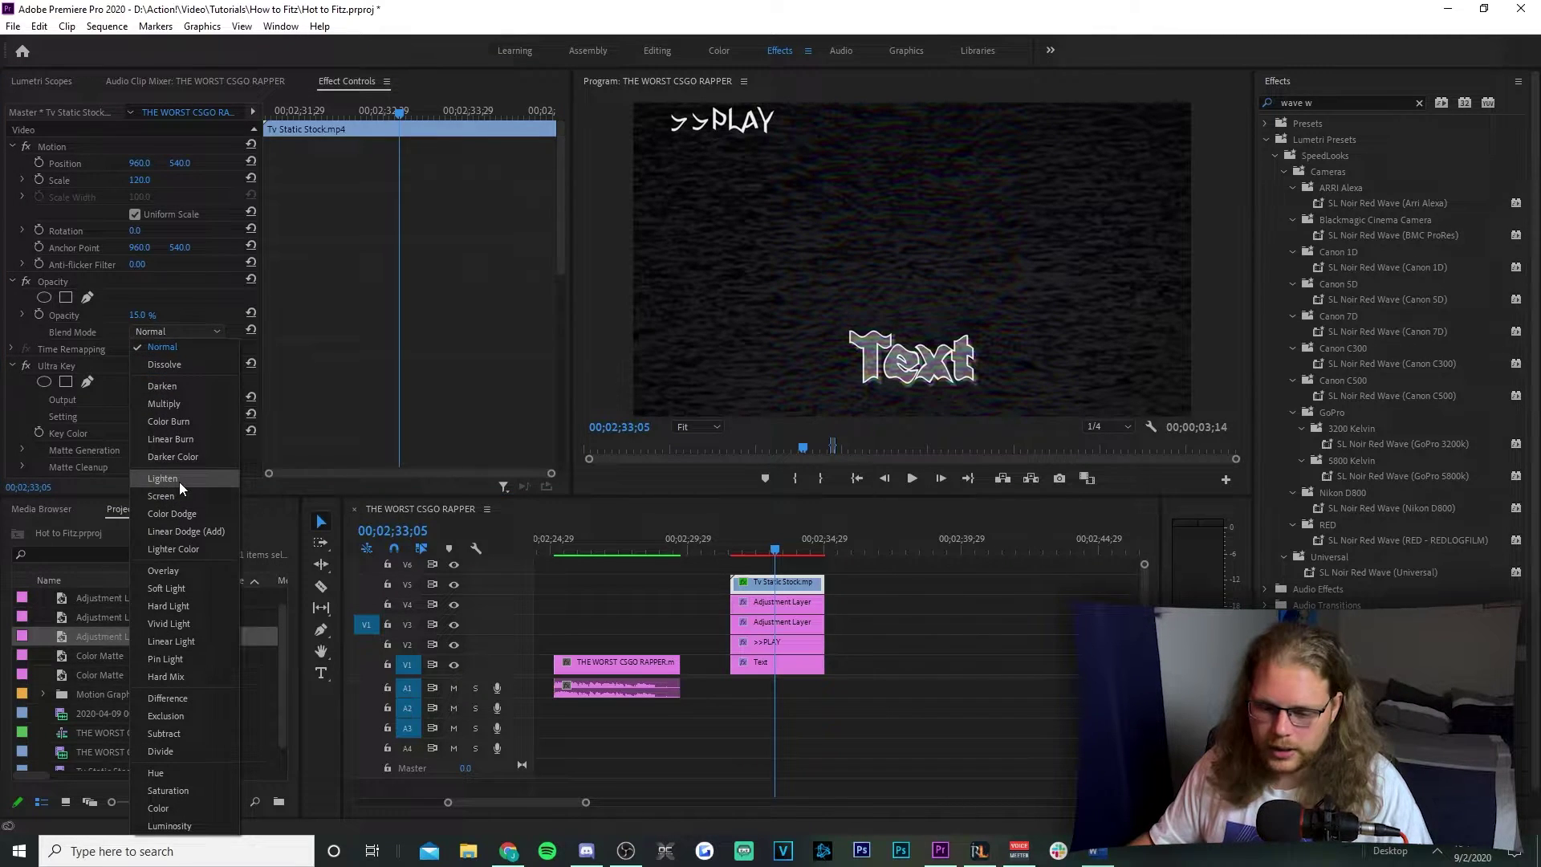
{"action": "left_click", "coordinate": [180, 562]}
Change the static clip's Ultra Key Setting to Custom and its Key Color to white (FFFFFF)
{"action": "scroll", "coordinate": [200, 321], "scroll_direction": "down", "scroll_amount": 3}
{"action": "left_click", "coordinate": [202, 299]}
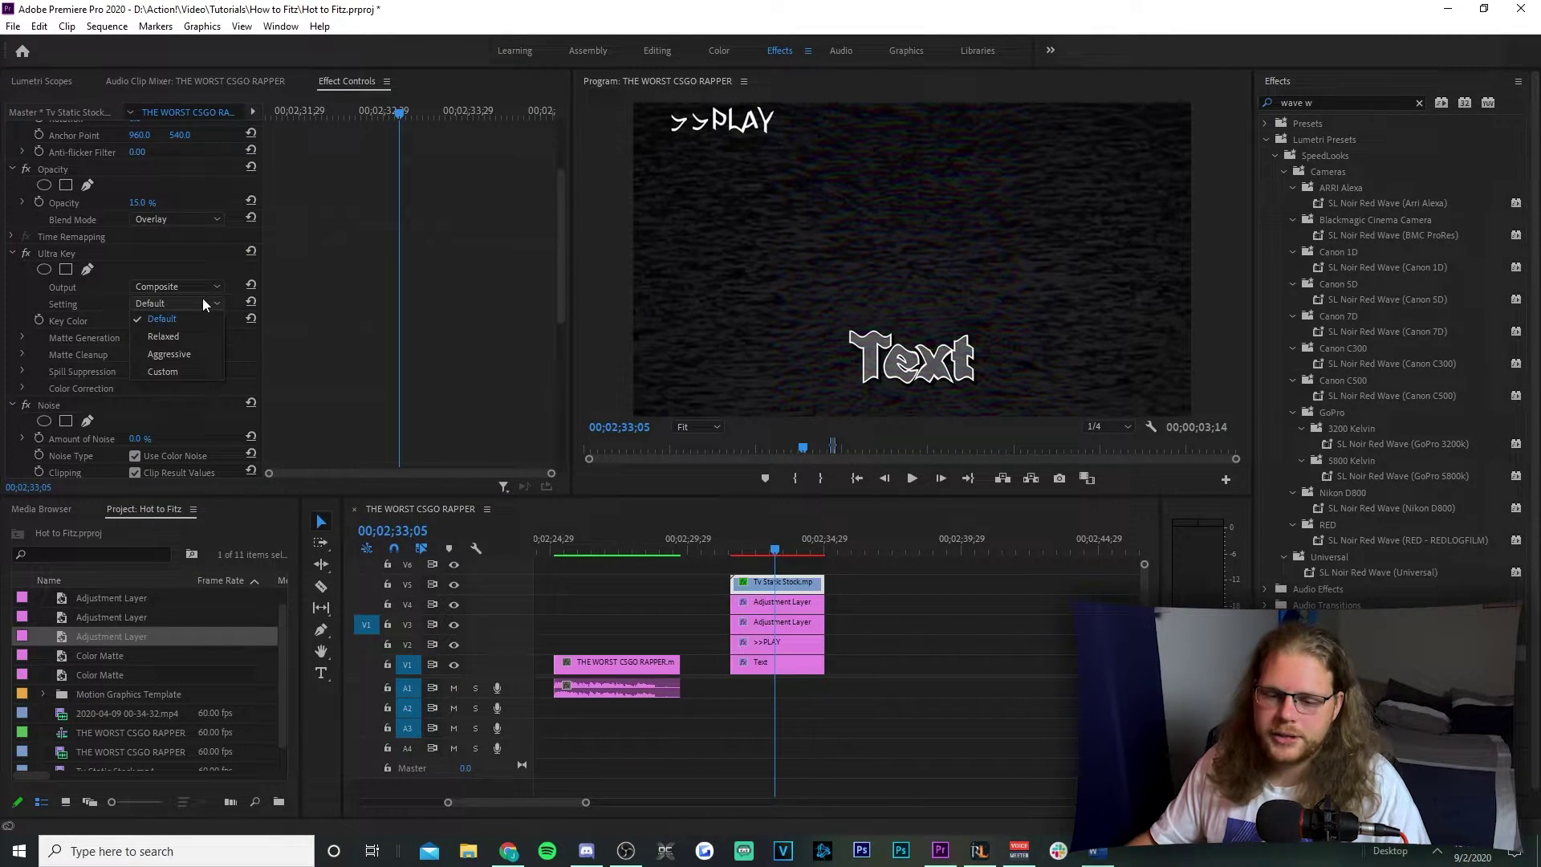
{"action": "left_click", "coordinate": [189, 372]}
{"action": "left_click", "coordinate": [143, 319]}
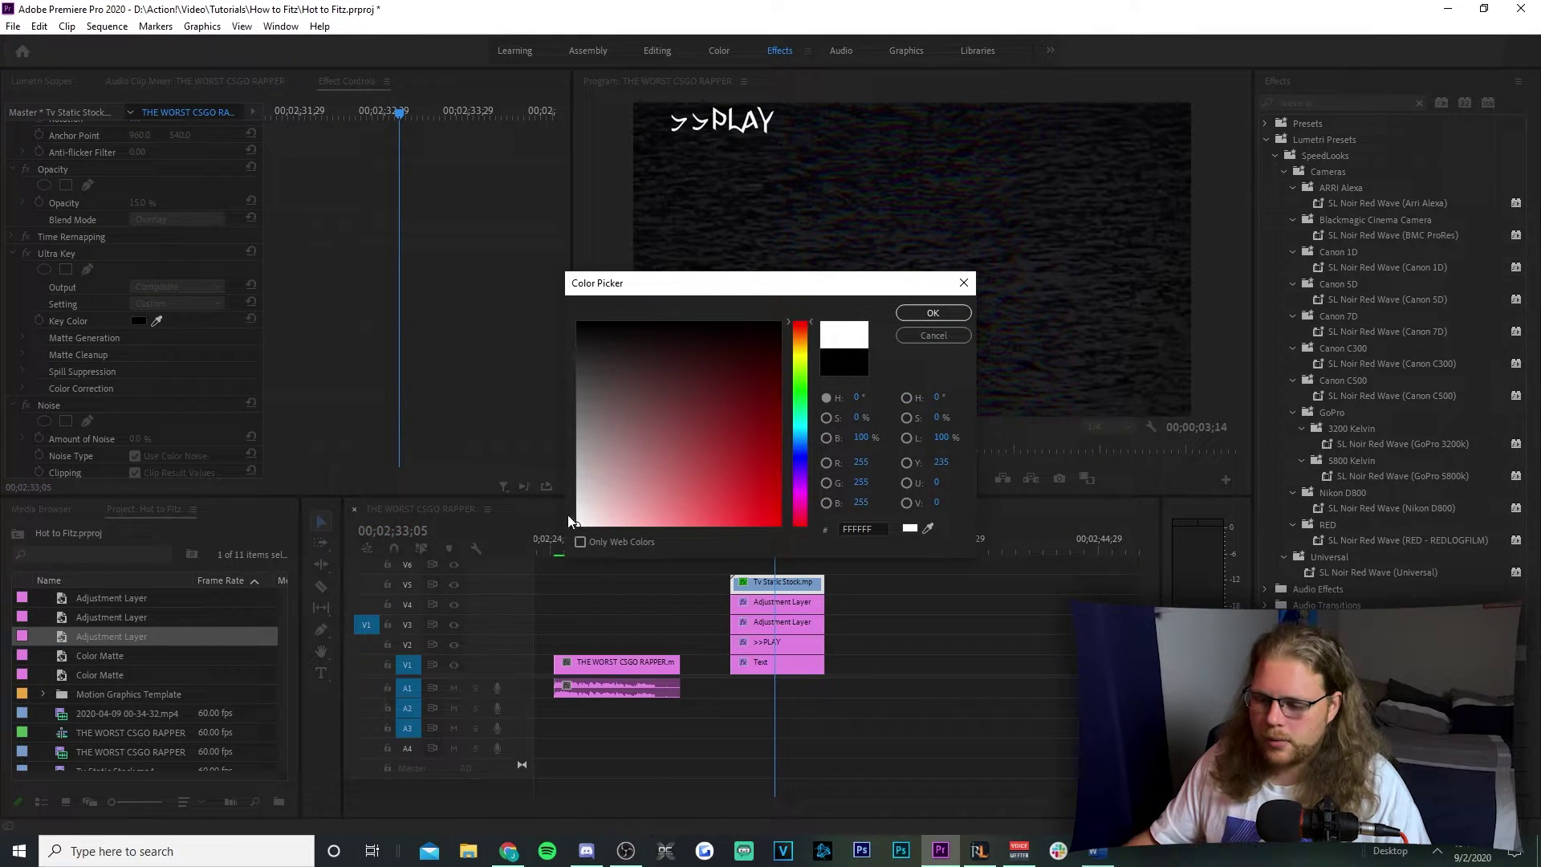
{"action": "left_click", "coordinate": [931, 311]}
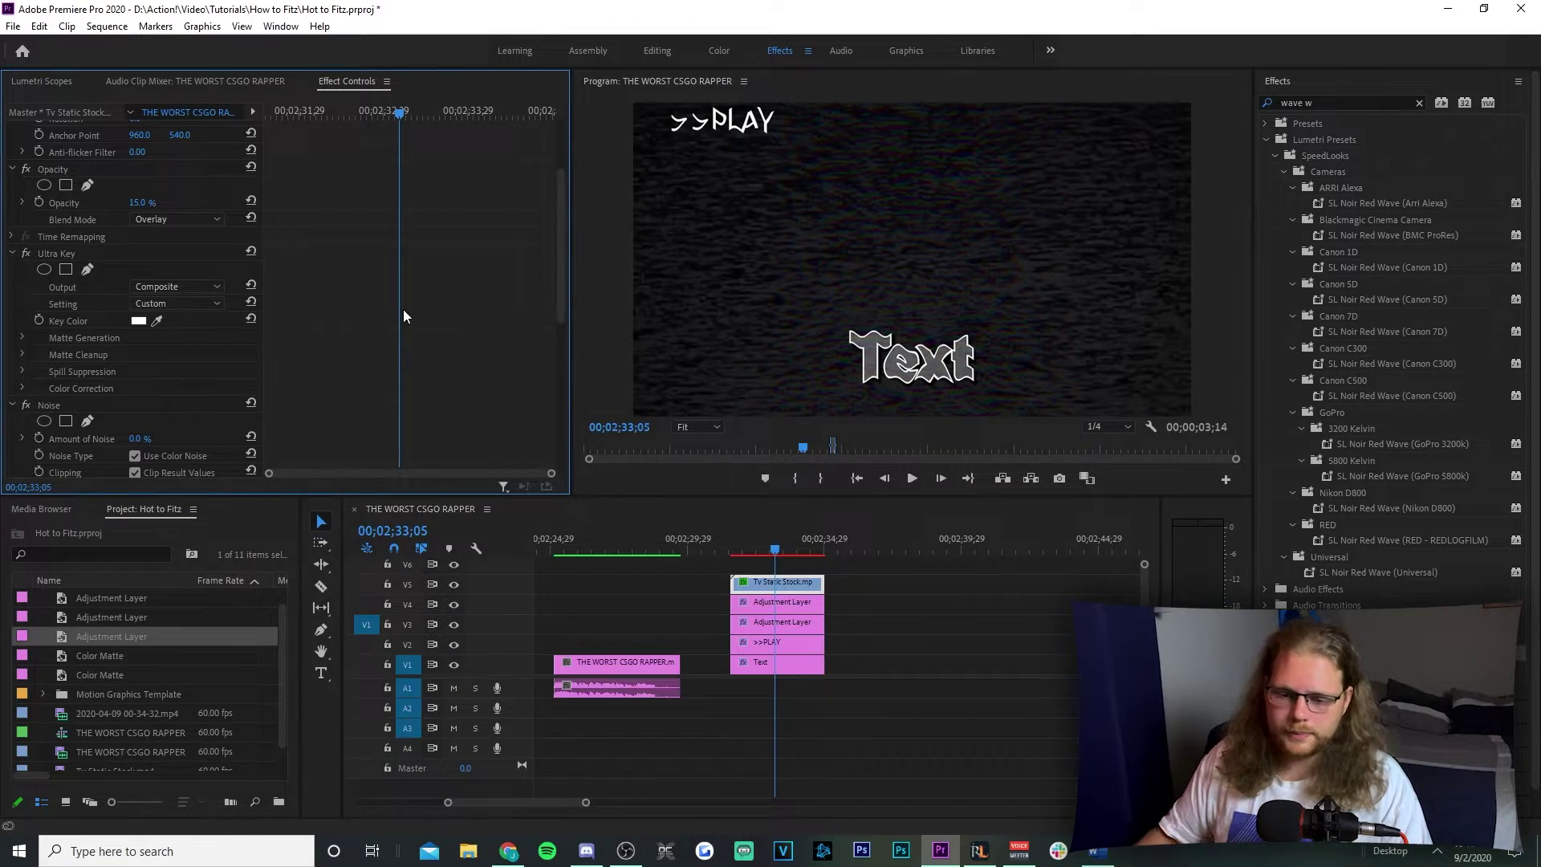
Examine the Matte Generation and Matte Cleanup settings of the static clip's Ultra Key effect
{"action": "left_click", "coordinate": [23, 338]}
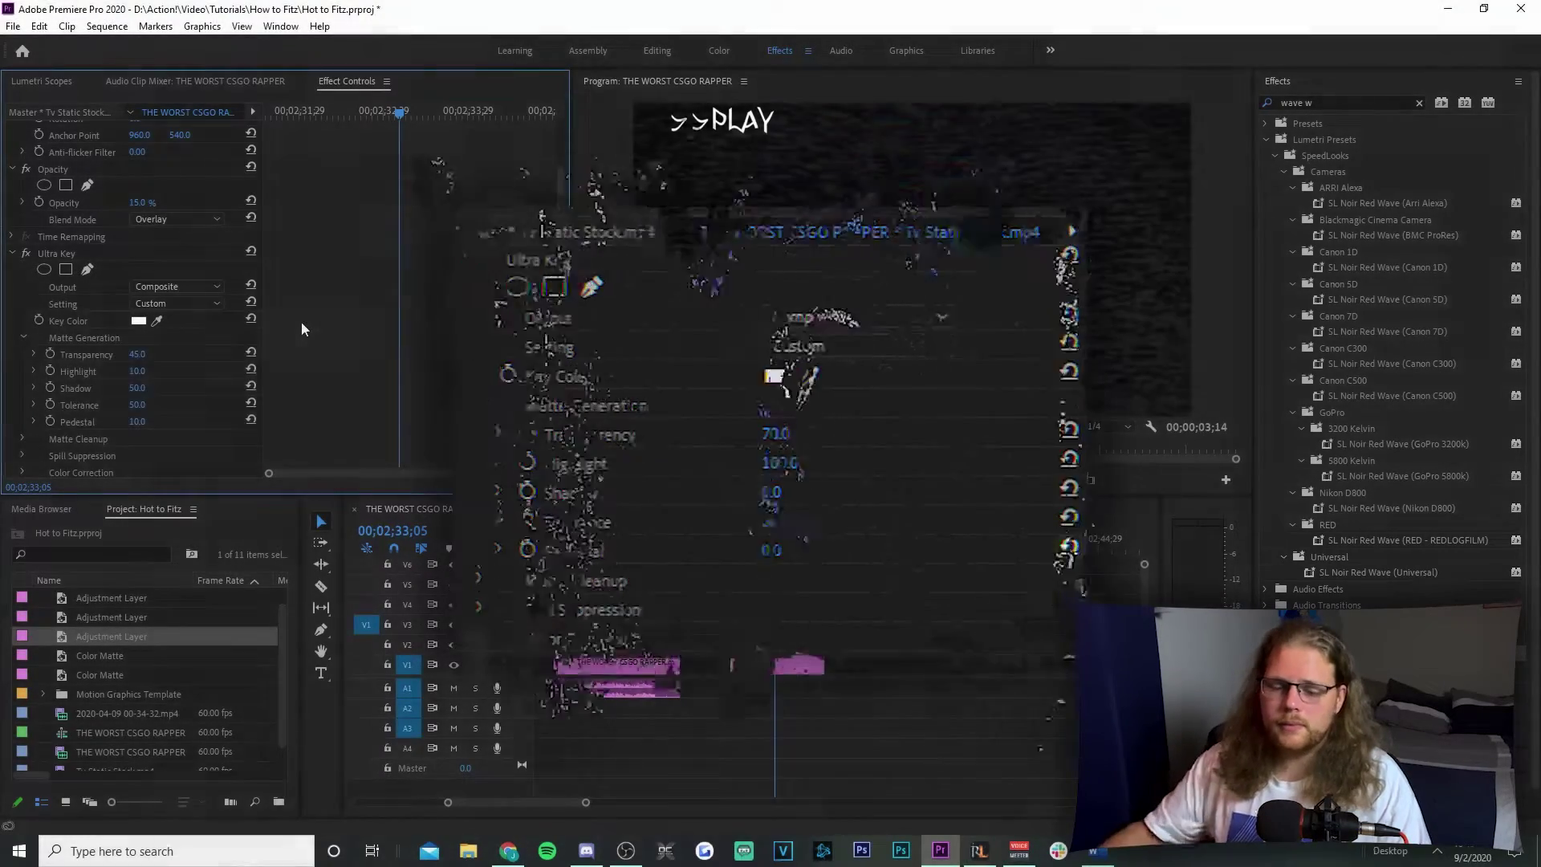
{"action": "left_click", "coordinate": [22, 338]}
{"action": "left_click", "coordinate": [23, 354]}
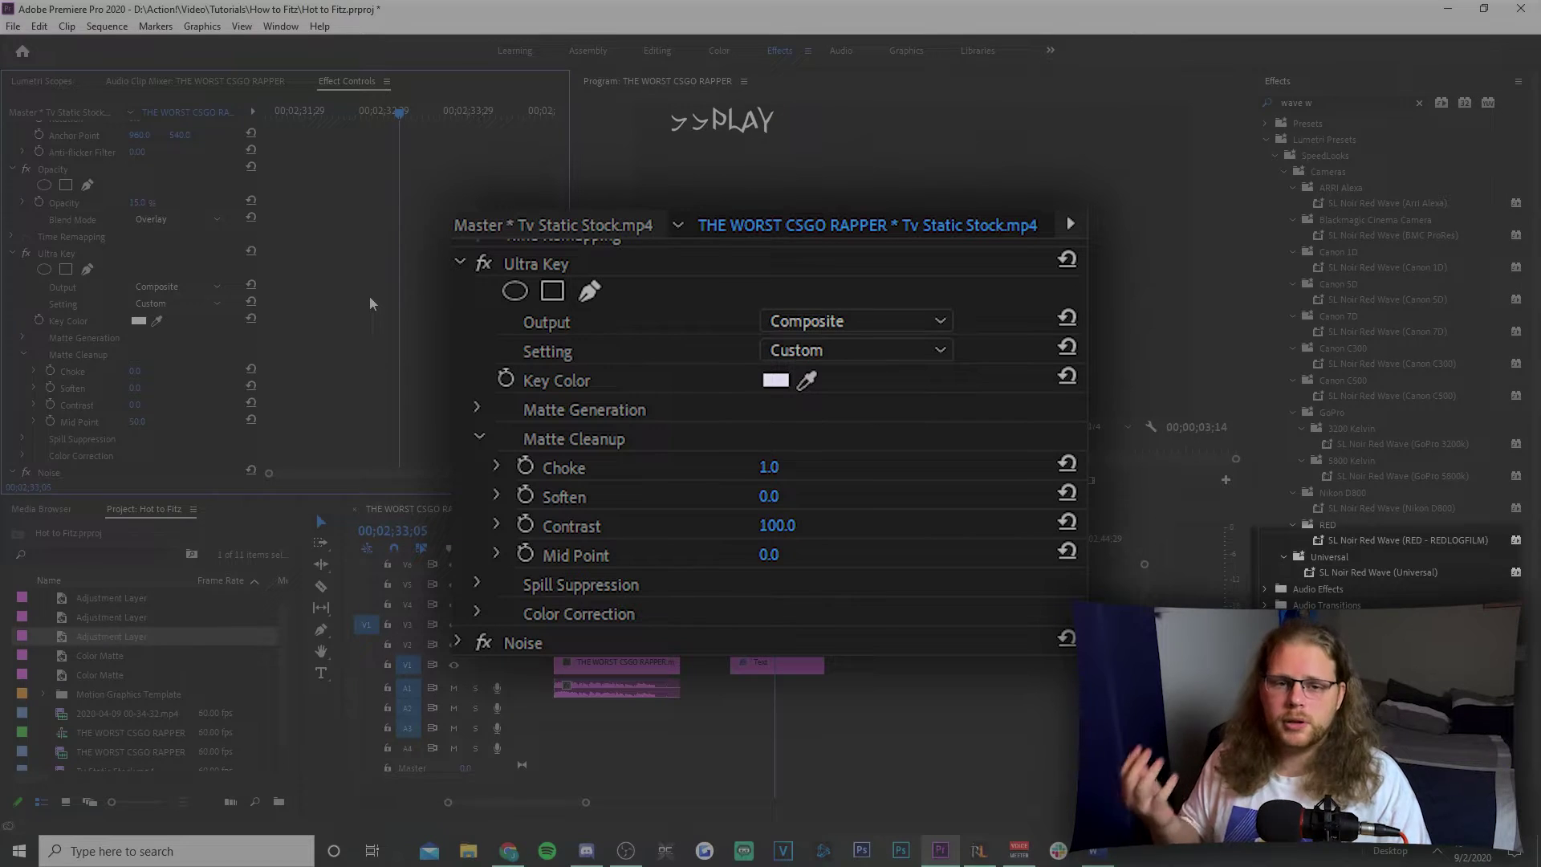
{"action": "left_click", "coordinate": [23, 353]}
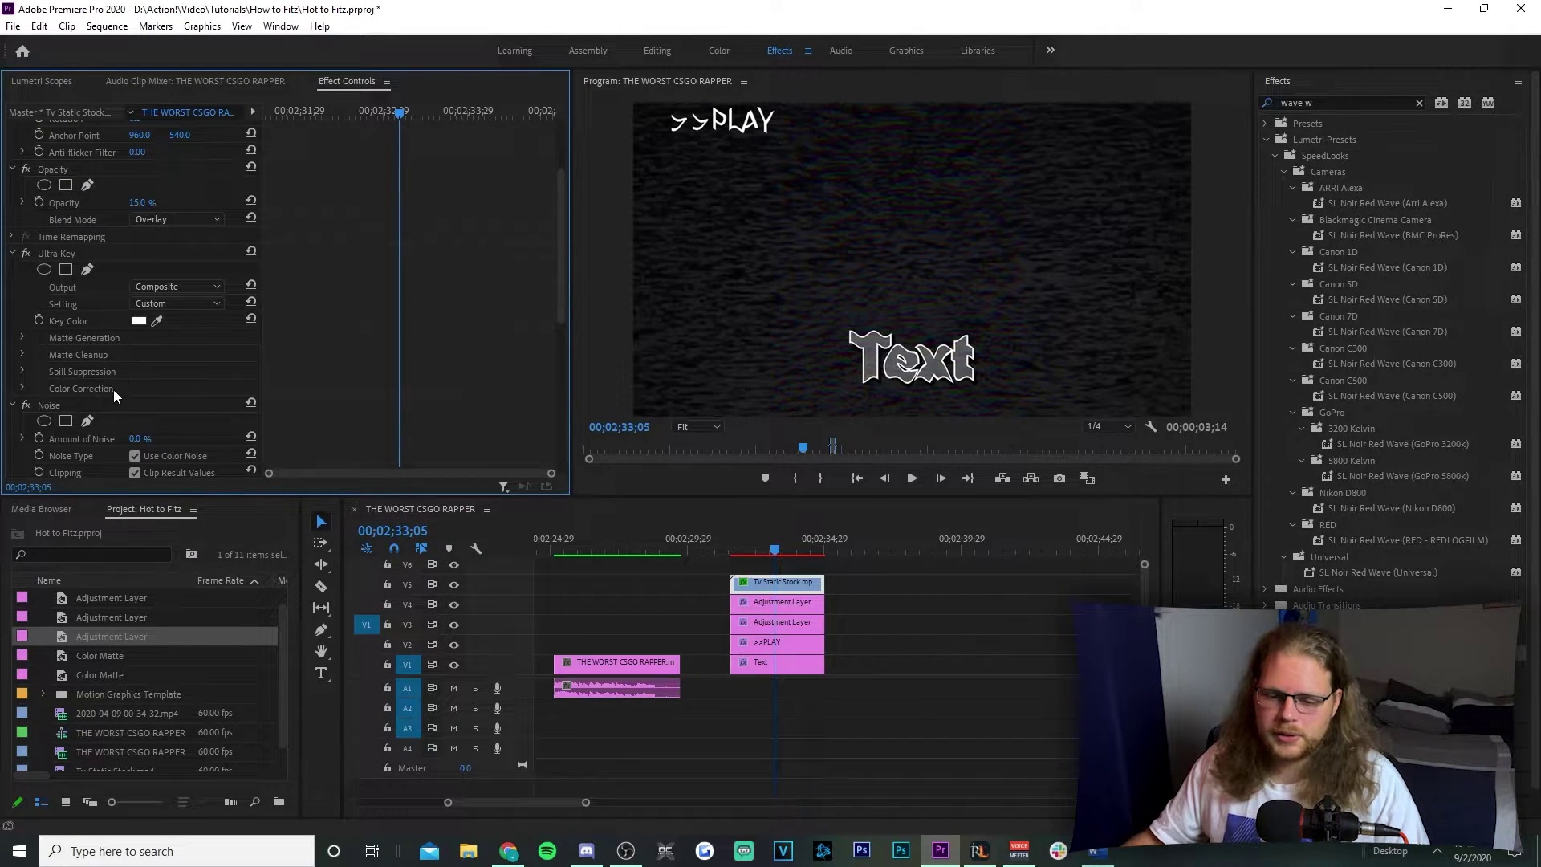
{"action": "left_click", "coordinate": [13, 254]}
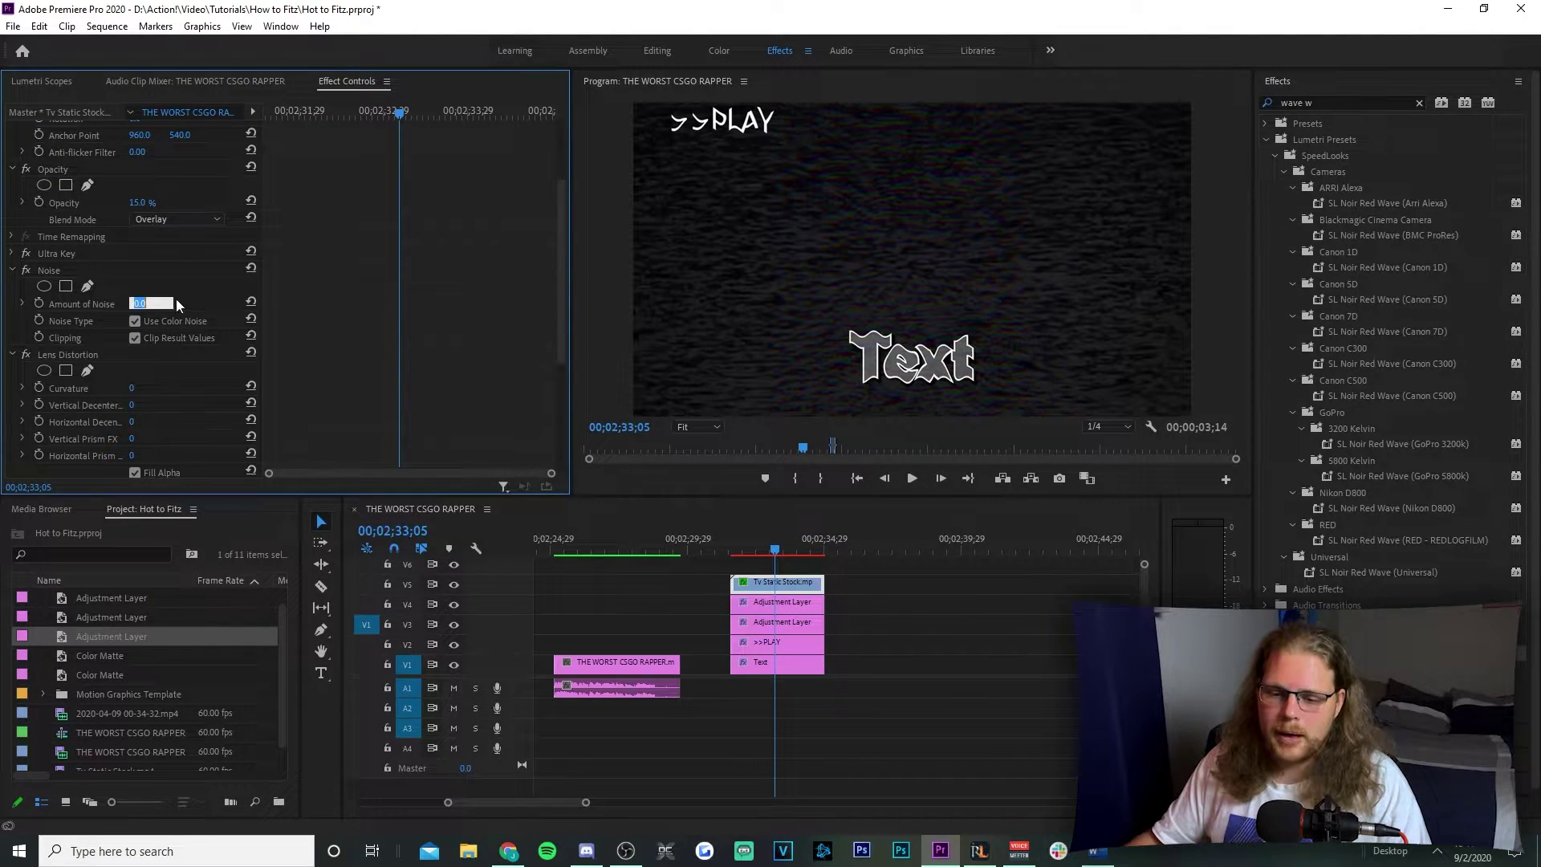
Set the Amount of Noise to 100 % in the static clip's Noise effect and collapse the effect
{"action": "type", "text": "100"}
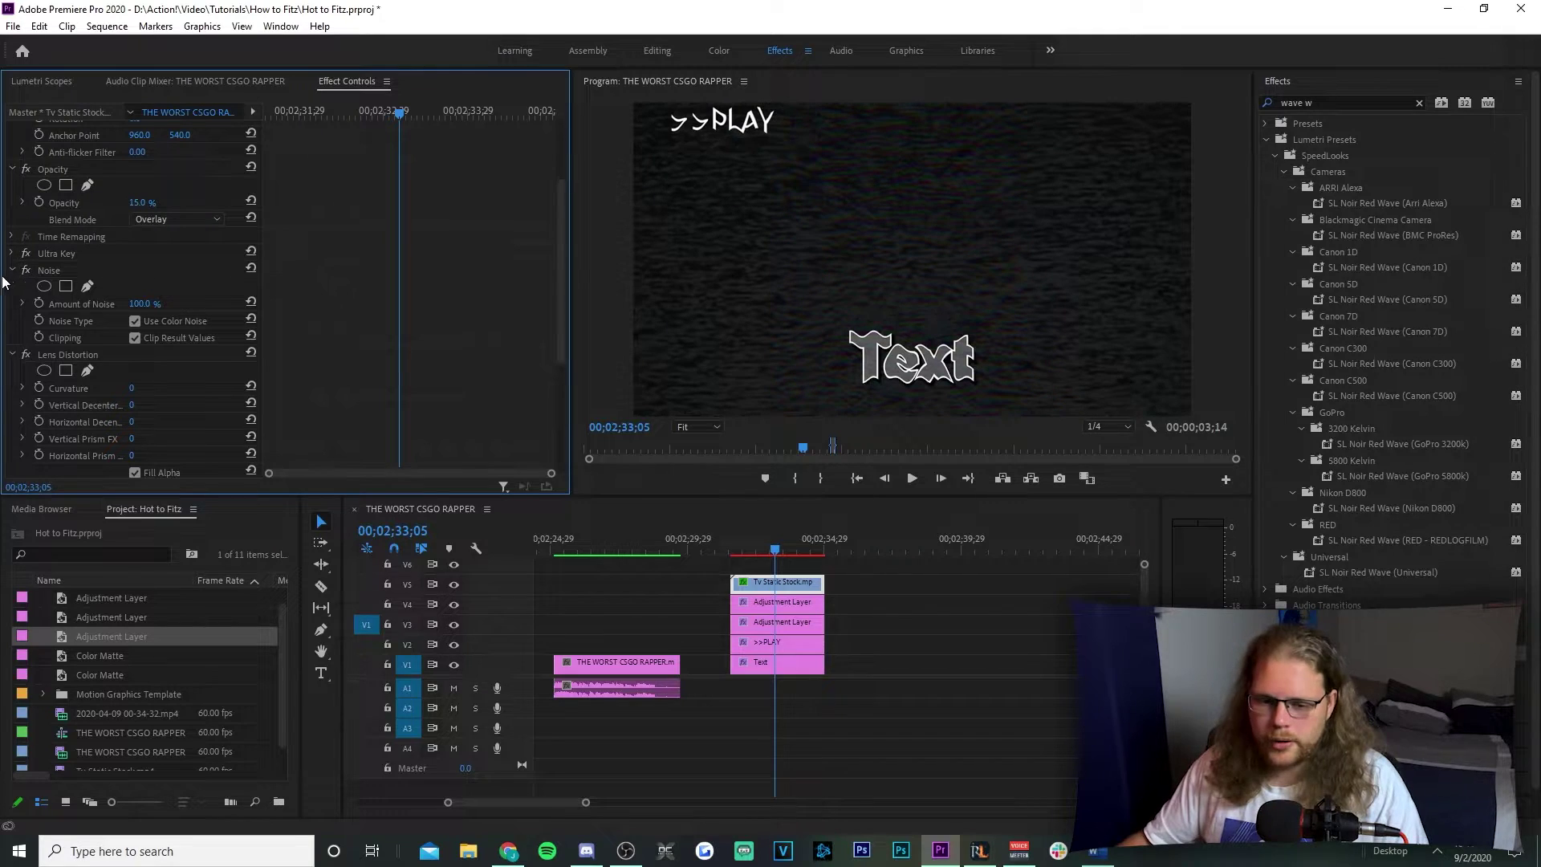
{"action": "left_click", "coordinate": [196, 319]}
{"action": "left_click", "coordinate": [12, 270]}
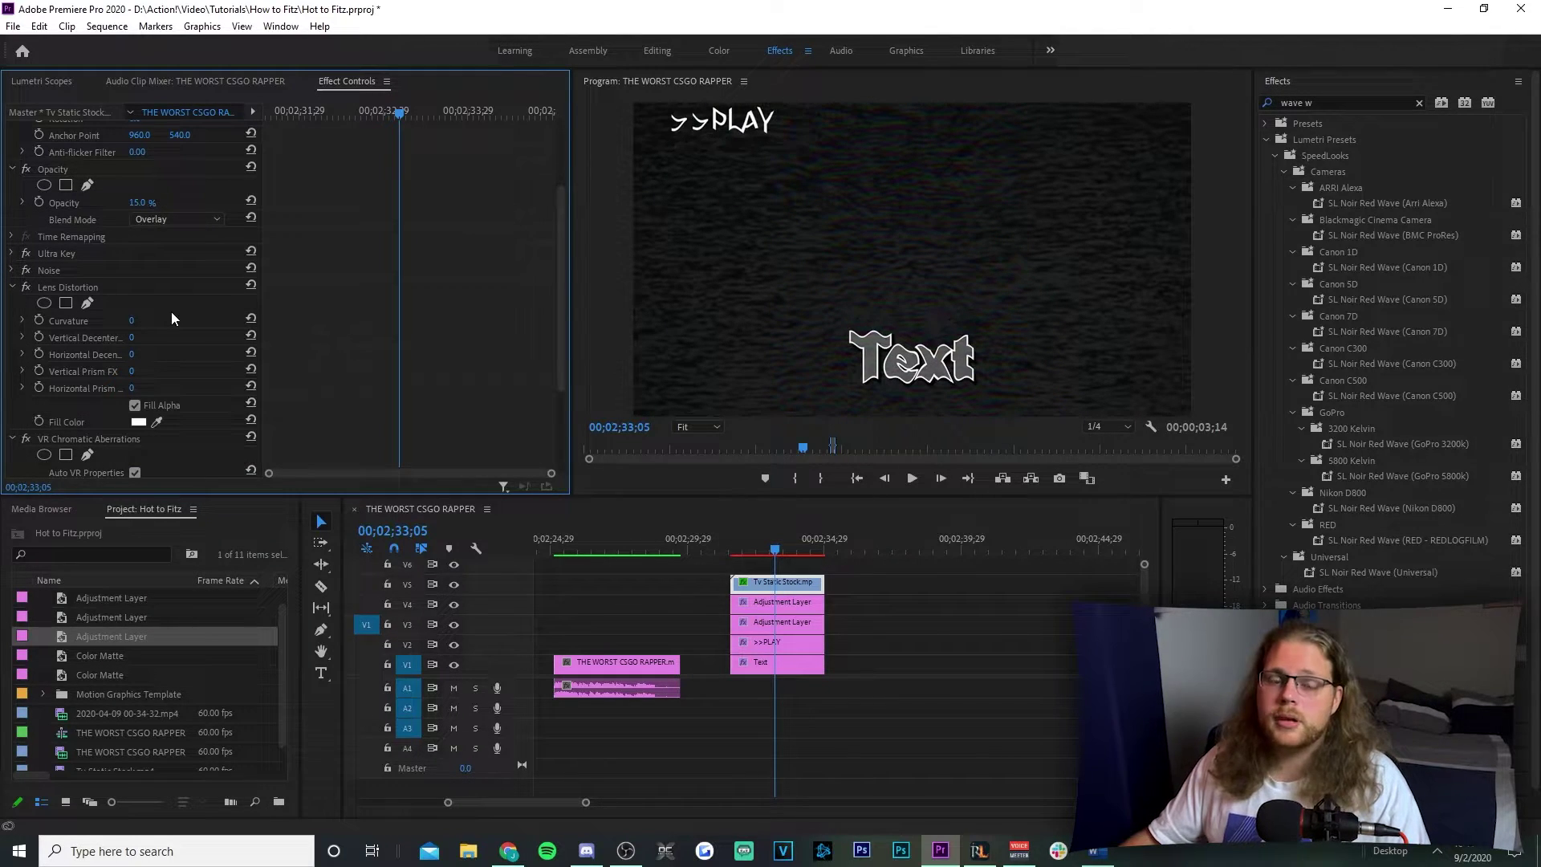
Set the static clip's Lens Distortion Curvature to 24 and Fill Color to black, then collapse the remaining effect settings
{"action": "left_click", "coordinate": [135, 320]}
{"action": "type", "text": "24"}
{"action": "key", "text": "Return"}
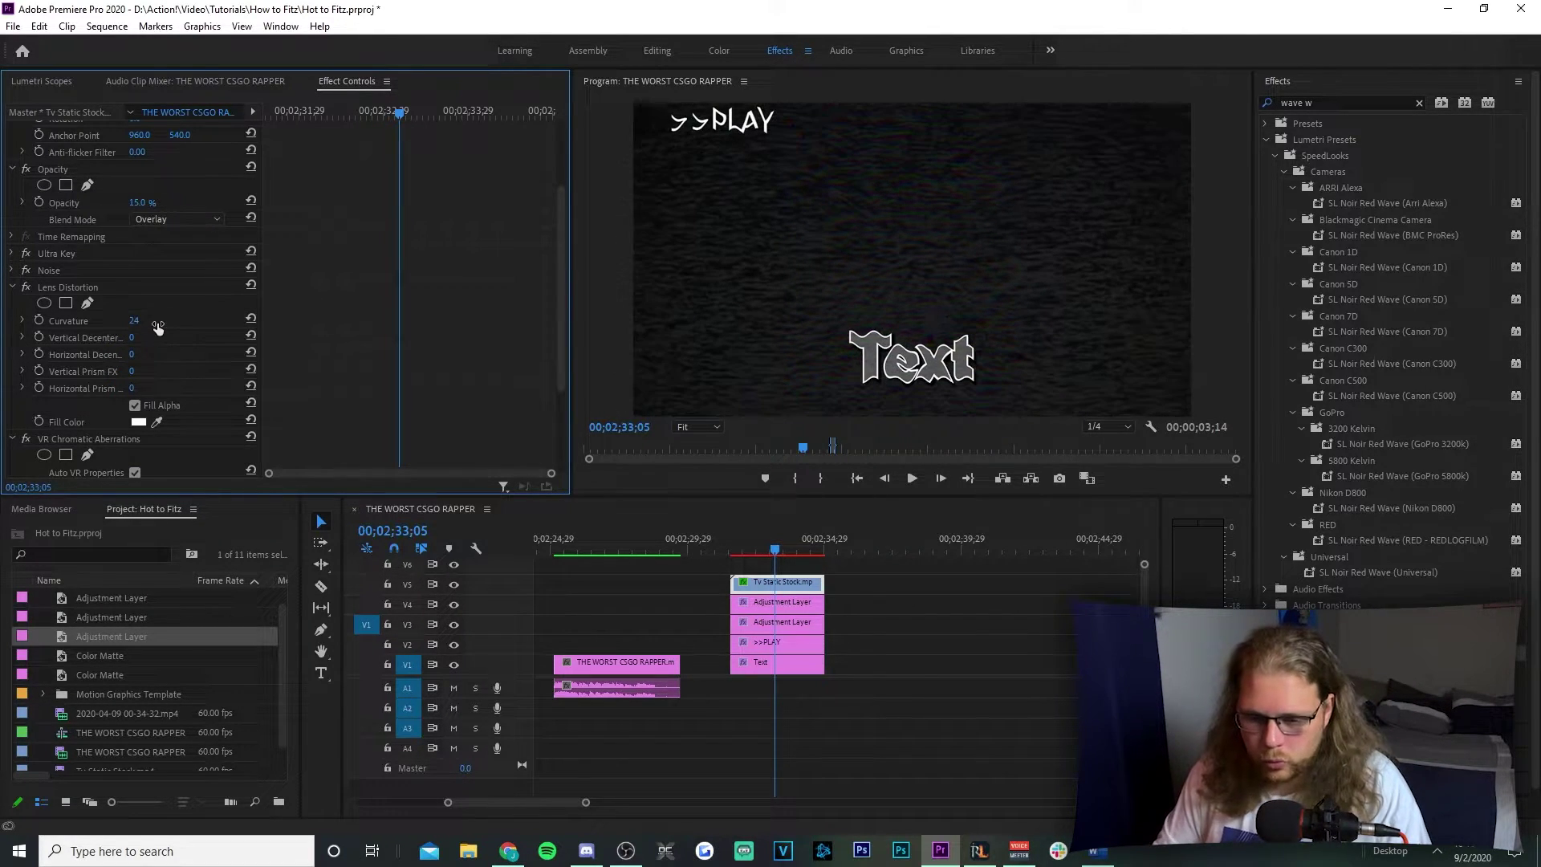
{"action": "key", "text": "shift+Left"}
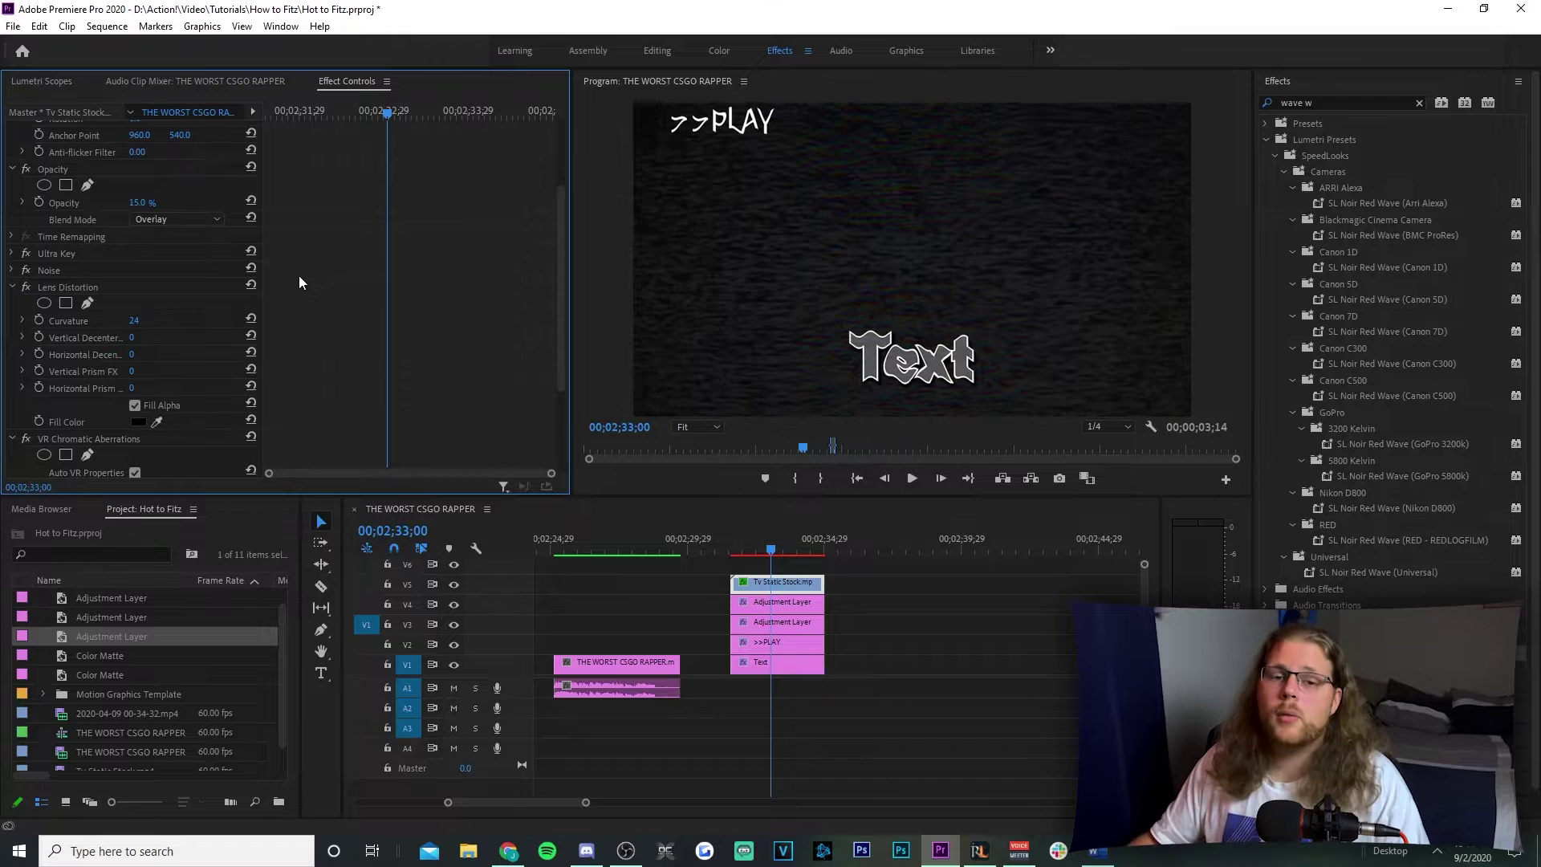
{"action": "left_click", "coordinate": [13, 286]}
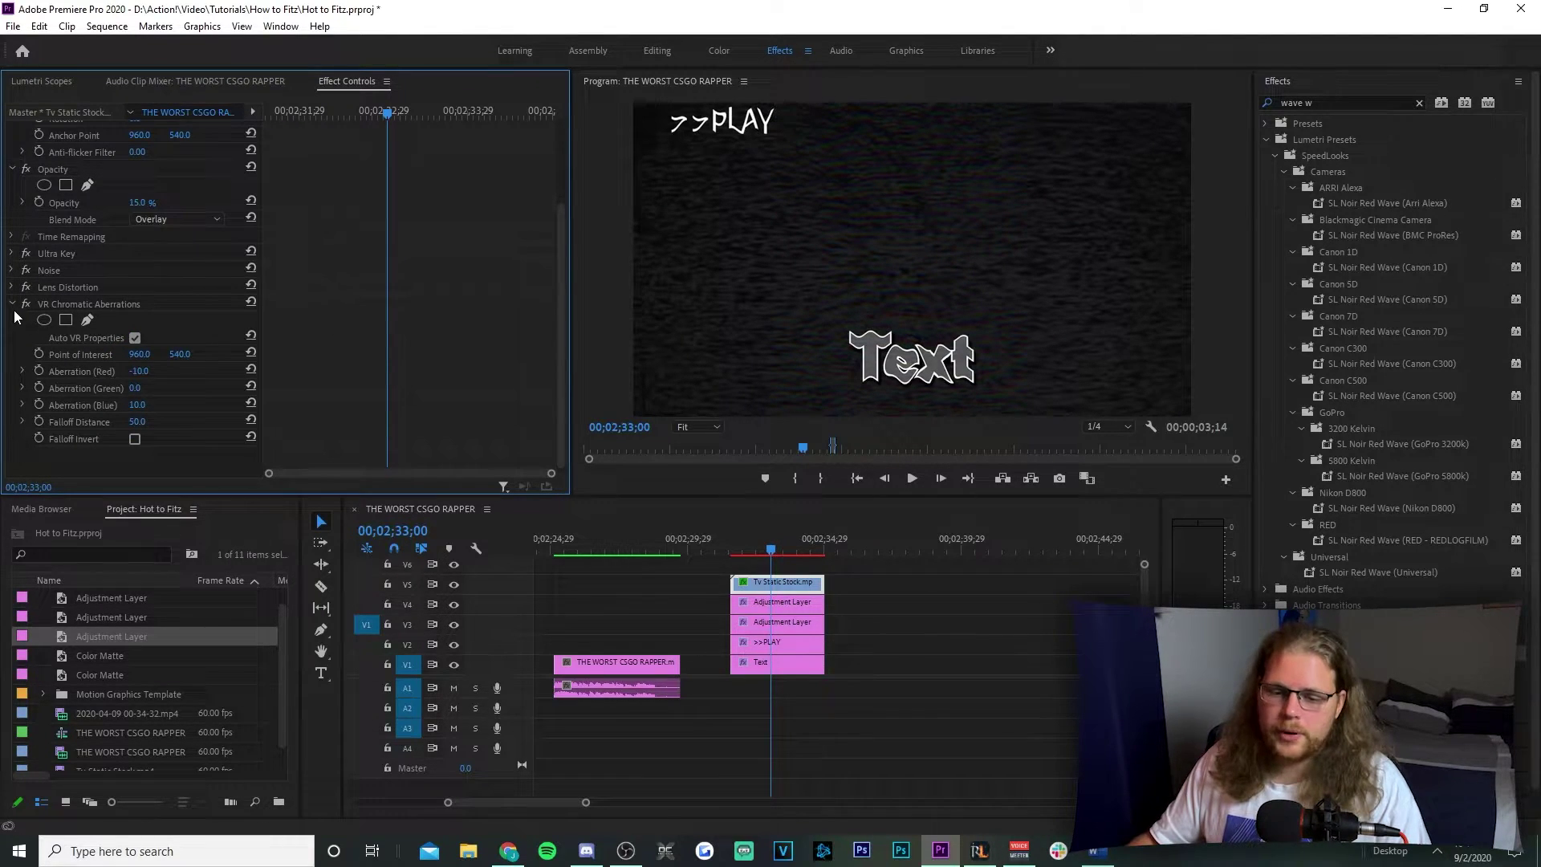
{"action": "left_click", "coordinate": [13, 303]}
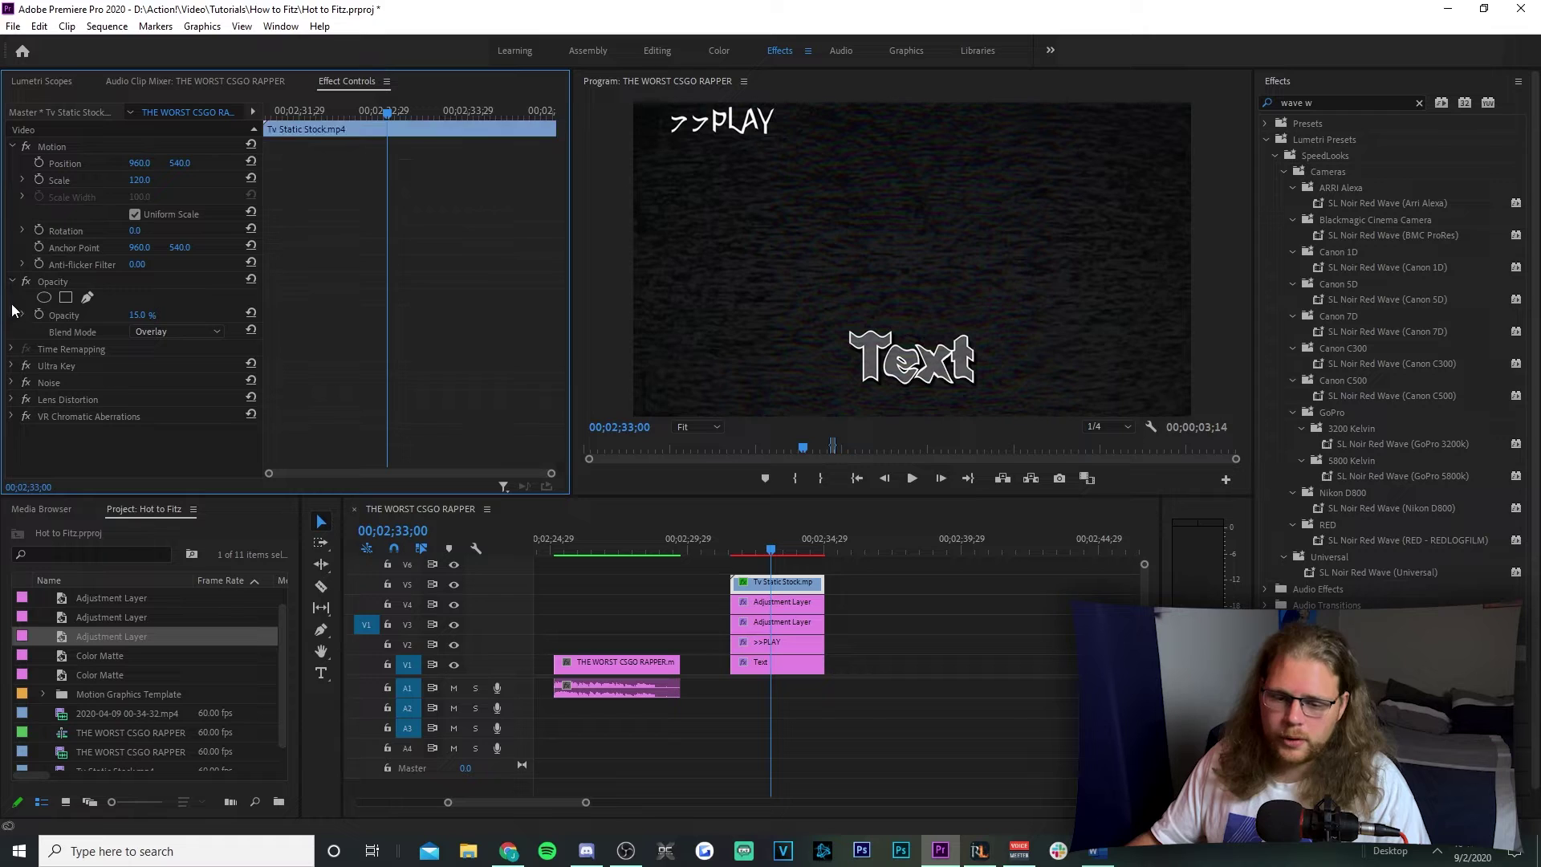
Set the Scale of the Tv Static Stock.mp4 clip to 121 and duplicate the clip onto V6 directly above
{"action": "left_click", "coordinate": [820, 580]}
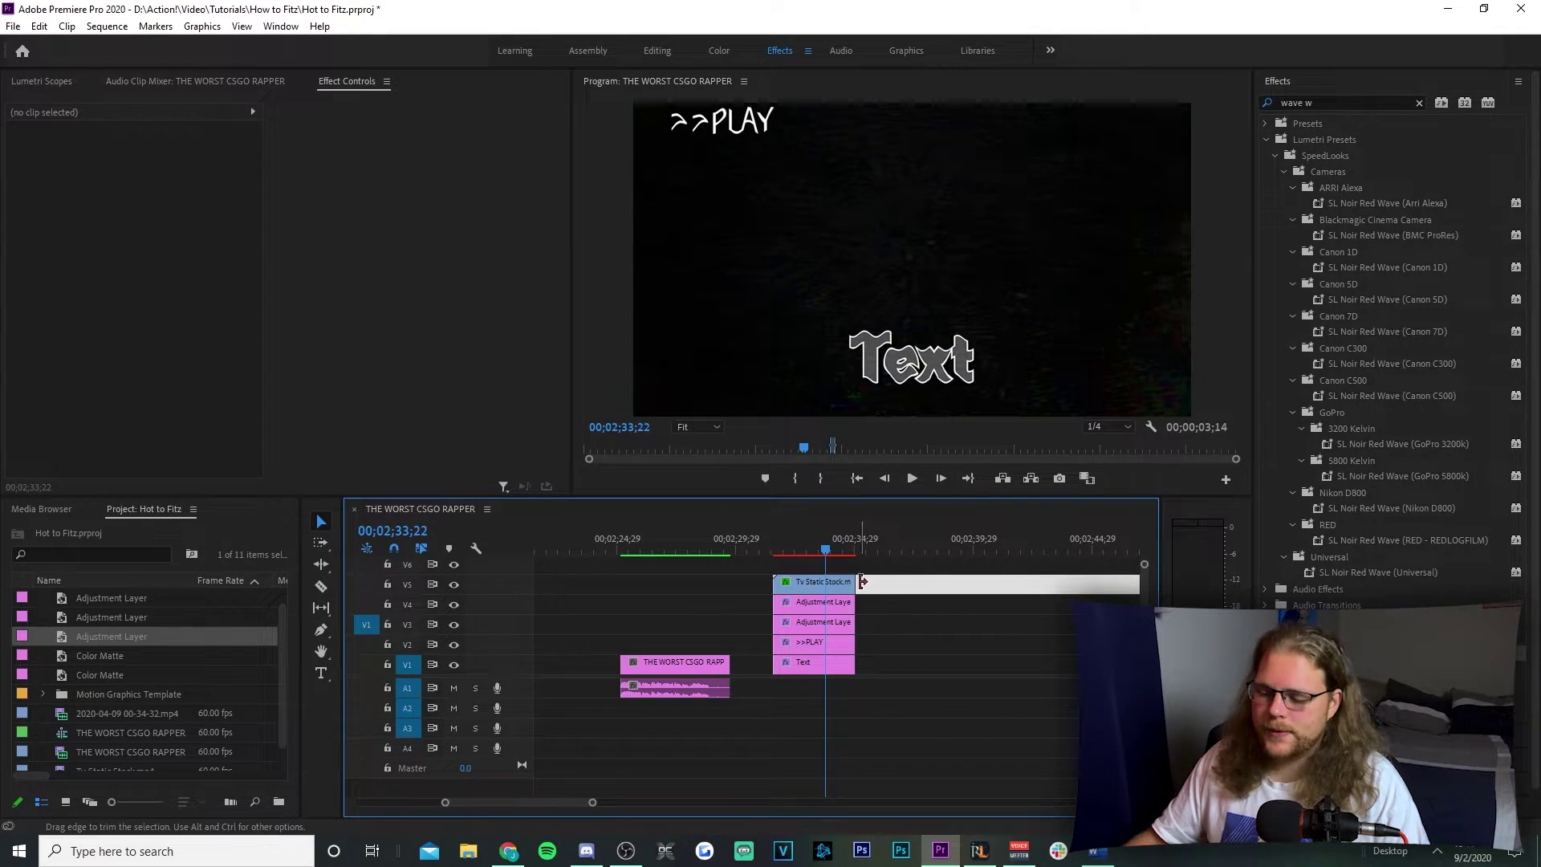
{"action": "left_click_drag", "start_coordinate": [818, 588], "coordinate": [824, 591]}
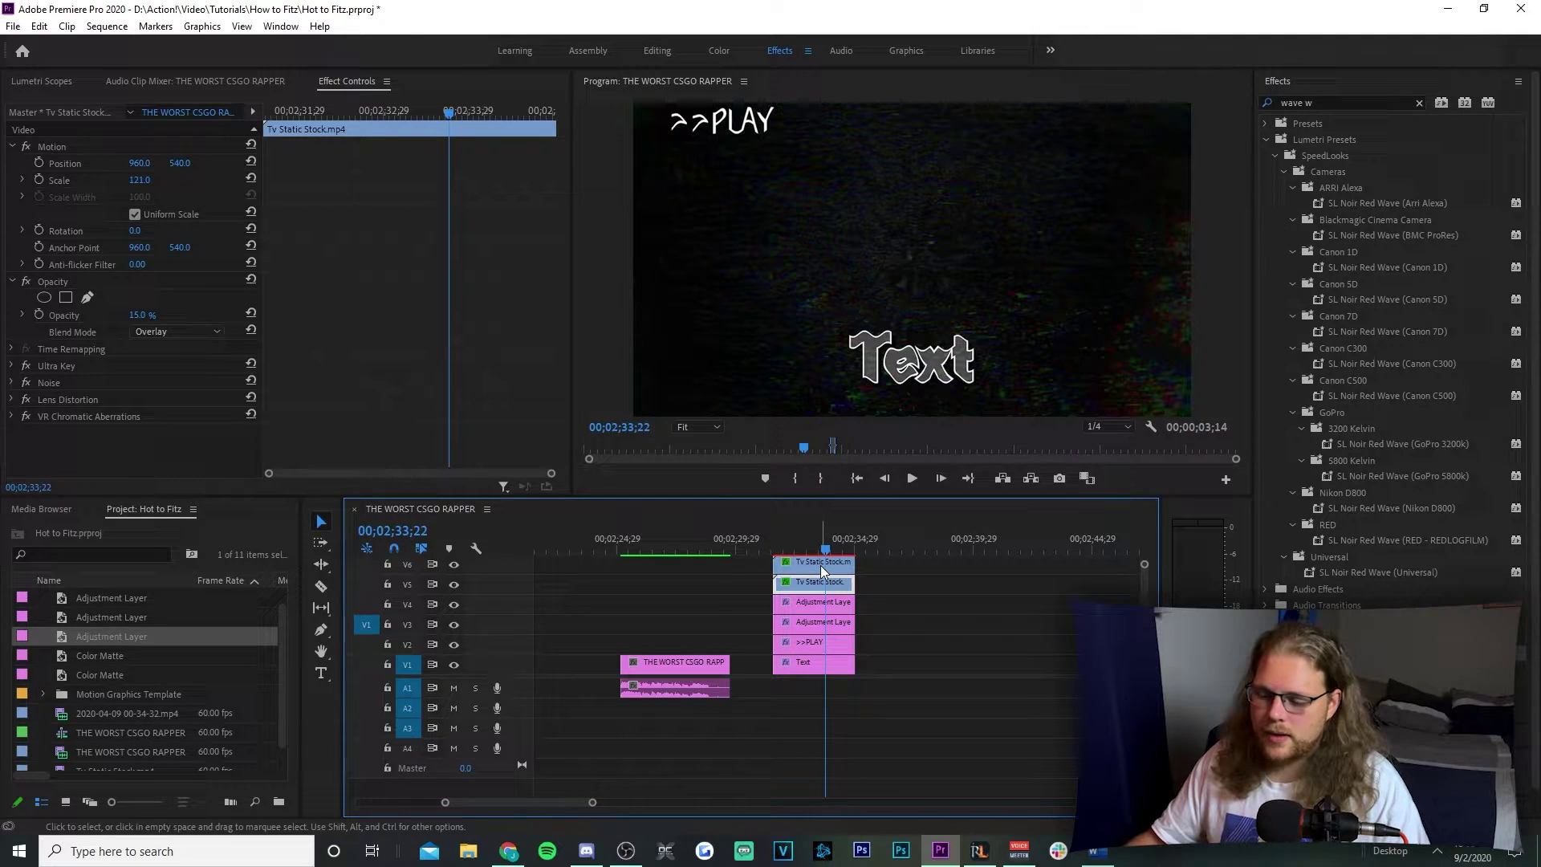
Rotate the duplicated static clip on V6 to -183°
{"action": "left_click", "coordinate": [821, 565]}
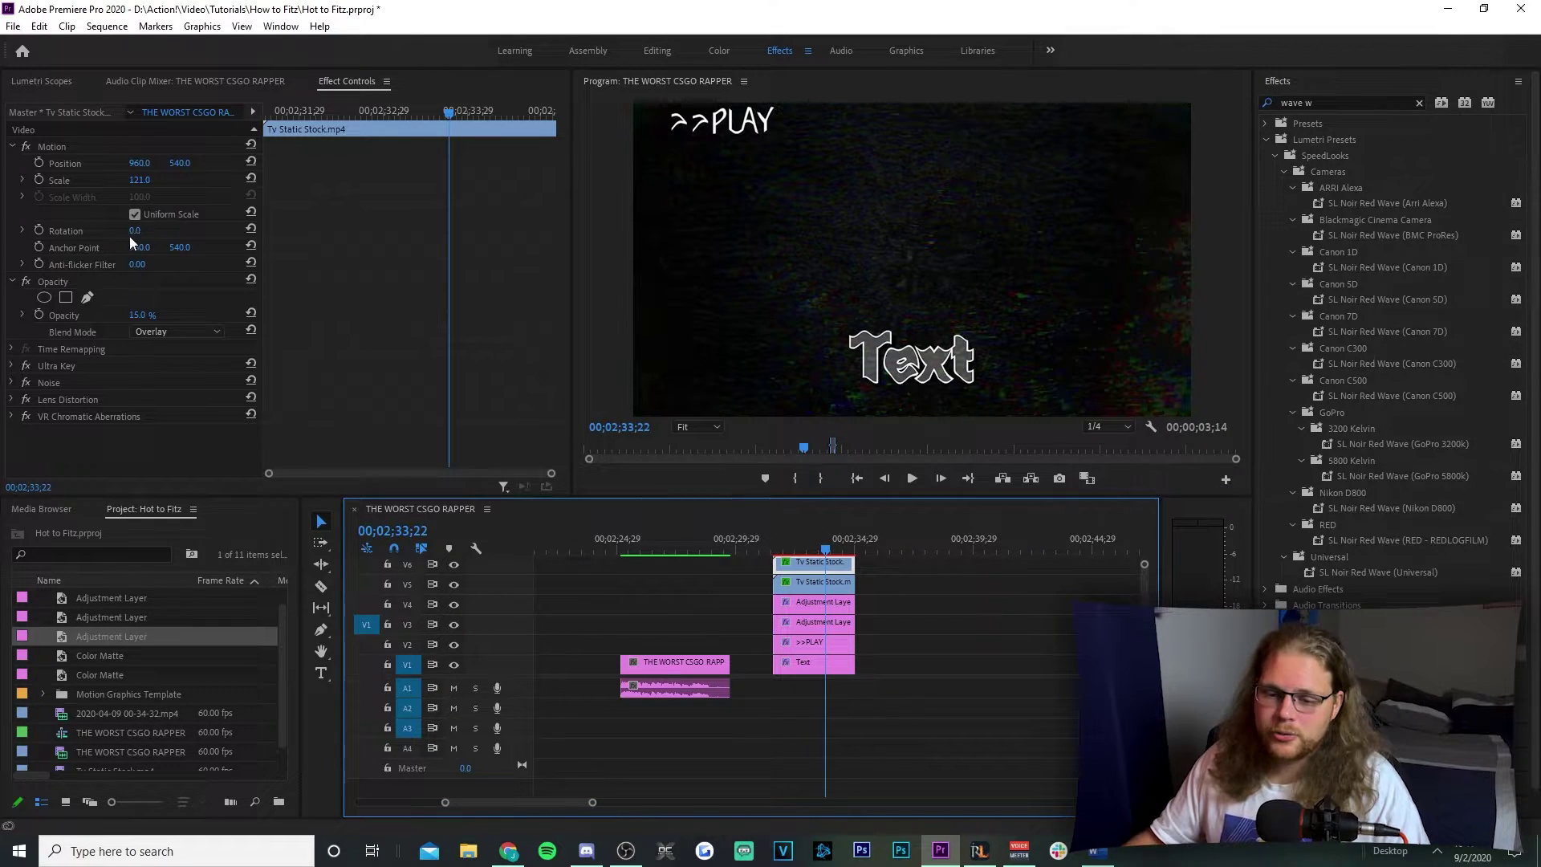
{"action": "mouse_move", "coordinate": [133, 231]}
{"action": "left_mouse_down"}
{"action": "mouse_move", "coordinate": [8, 231]}
{"action": "mouse_move", "coordinate": [147, 232]}
{"action": "left_mouse_up"}
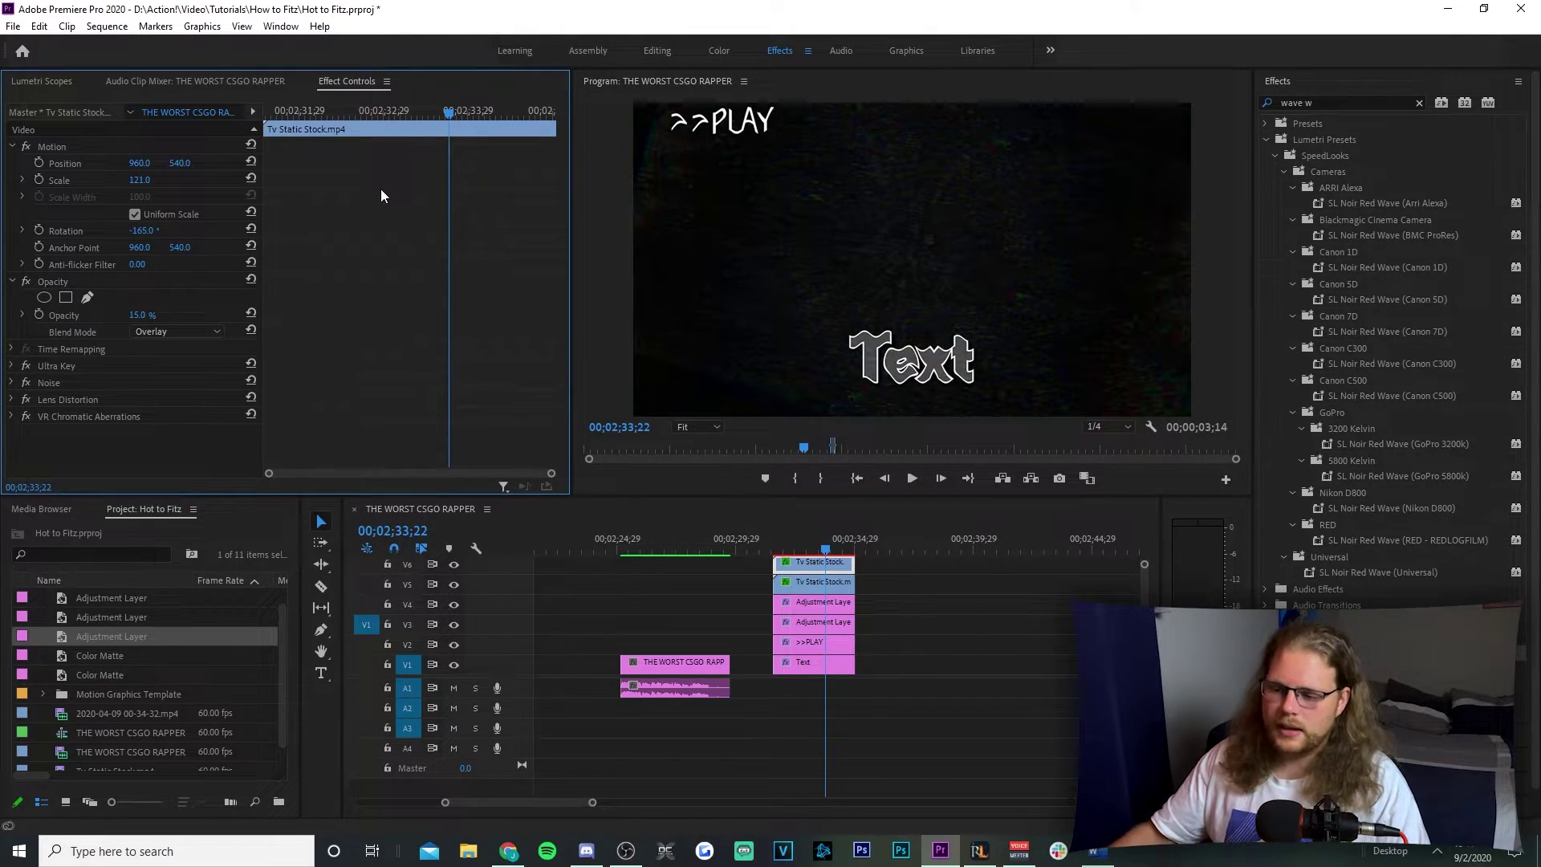
{"action": "left_click_drag", "start_coordinate": [143, 231], "coordinate": [128, 230]}
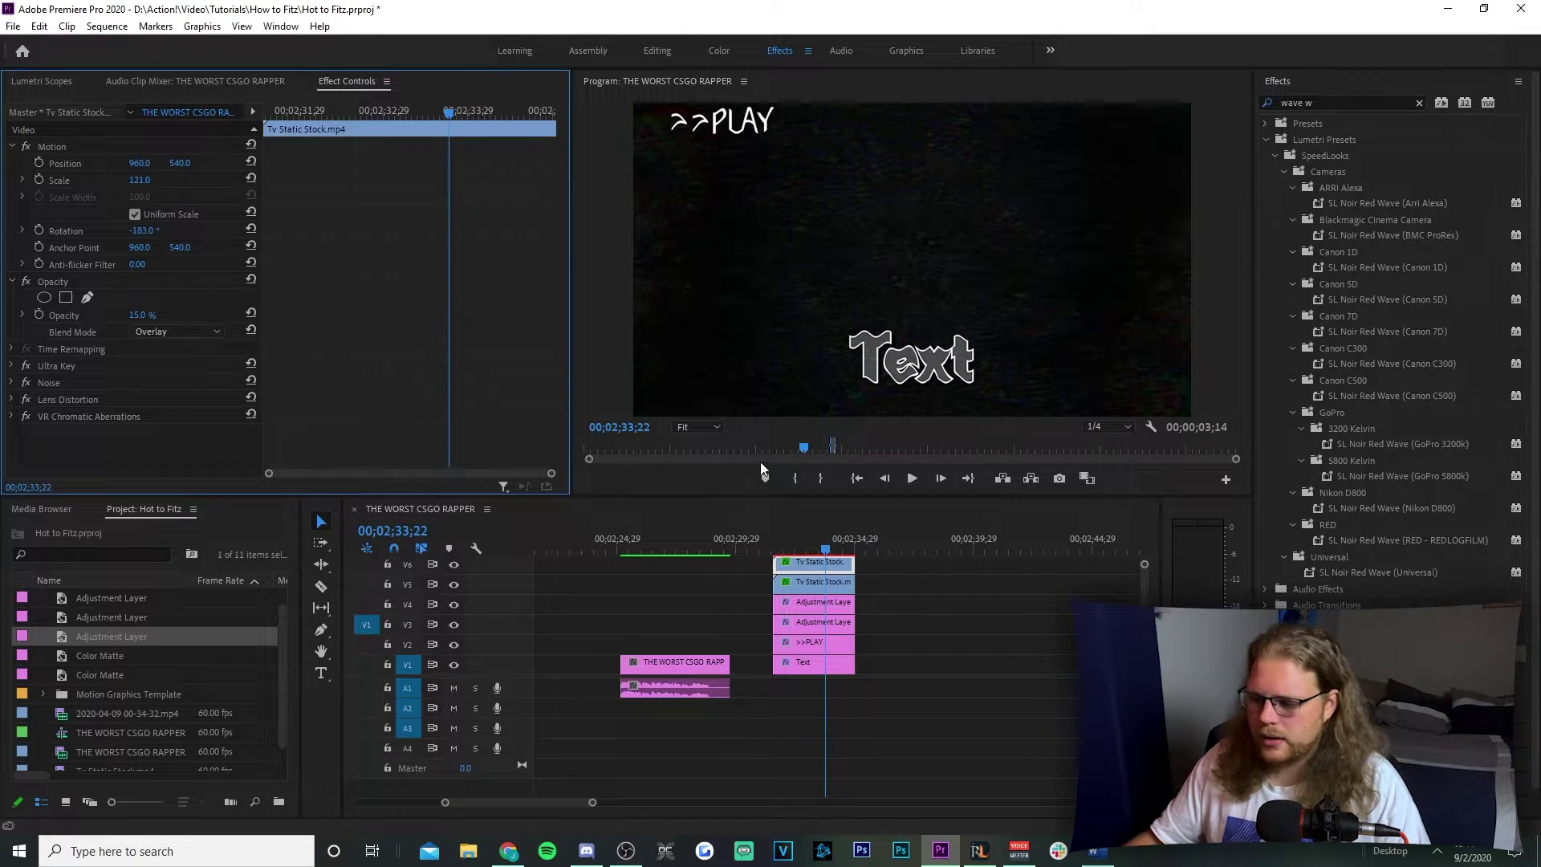
Add a rectangular mask to the Black & White effect on the V4 adjustment layer, widened past both frame edges and moved to the frame's top
{"action": "left_click", "coordinate": [893, 584]}
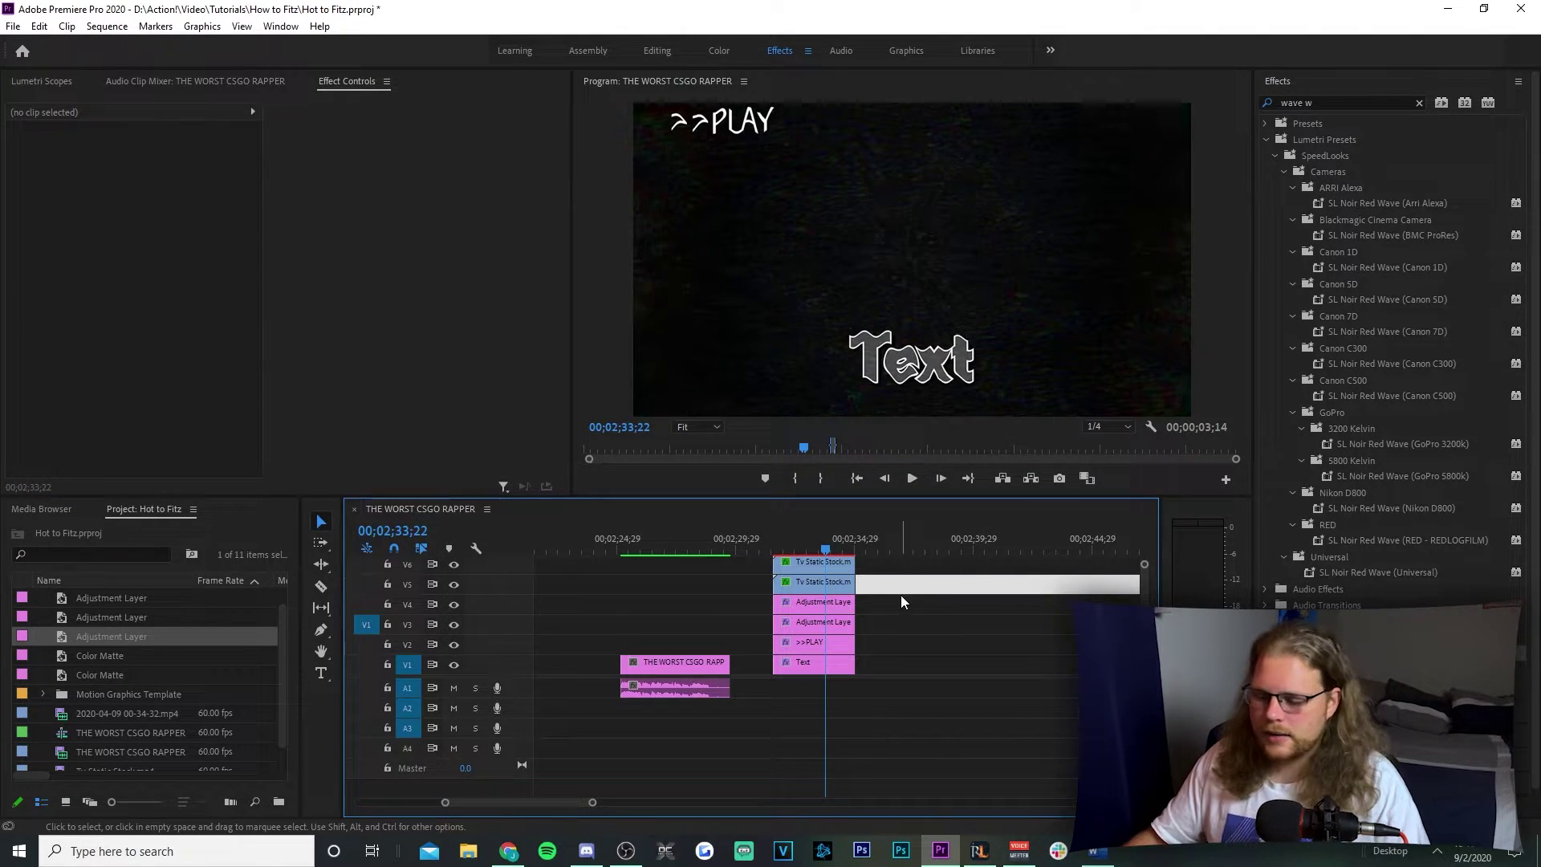
{"action": "left_click", "coordinate": [822, 609]}
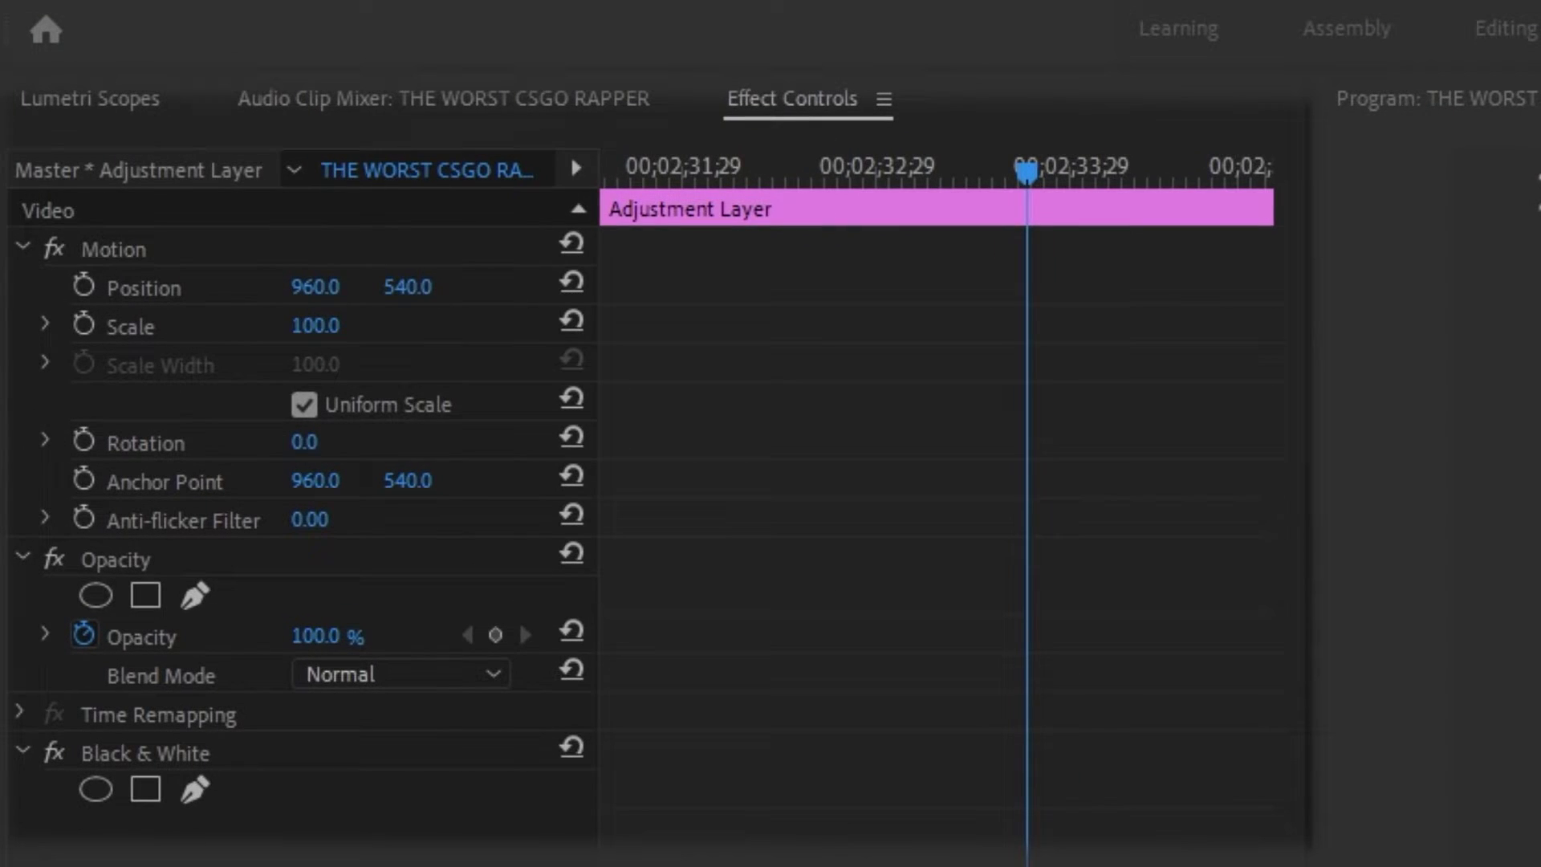
{"action": "left_click", "coordinate": [146, 795]}
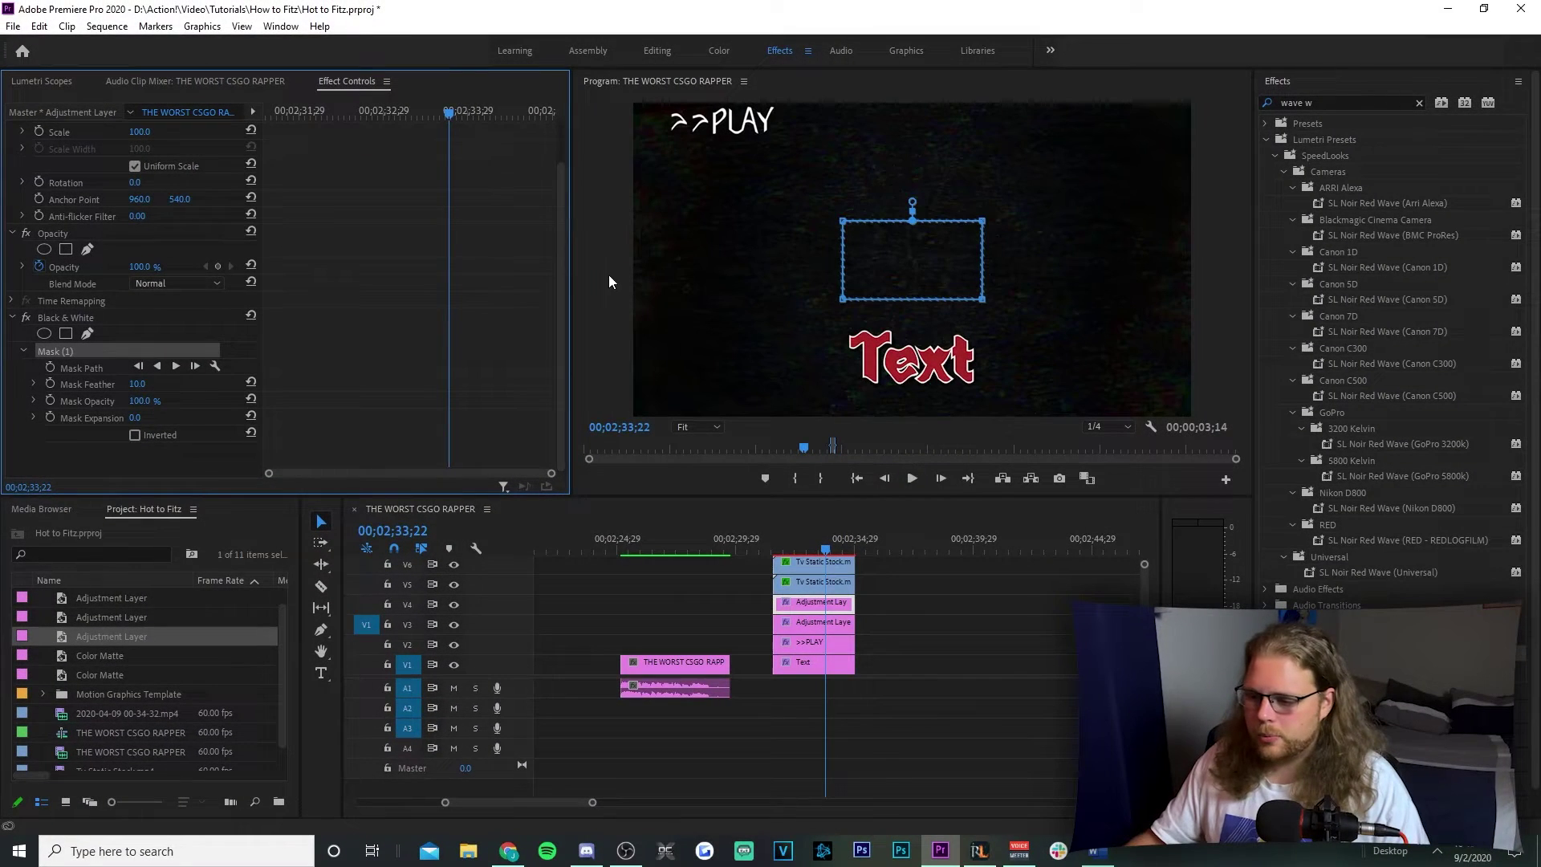
{"action": "left_click", "coordinate": [843, 227]}
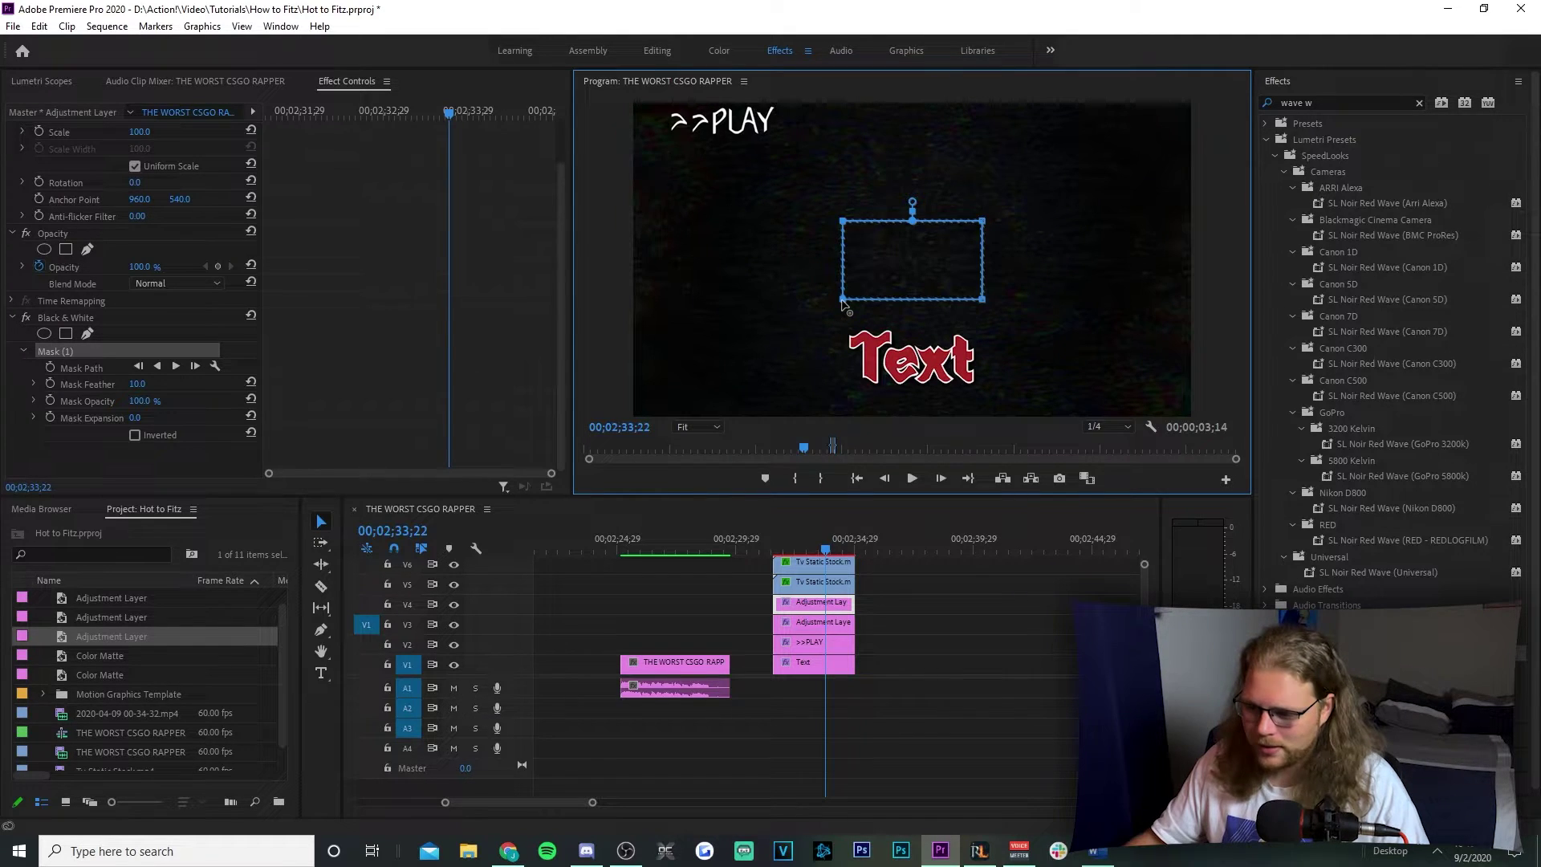
{"action": "left_click_drag", "start_coordinate": [844, 301], "coordinate": [604, 304]}
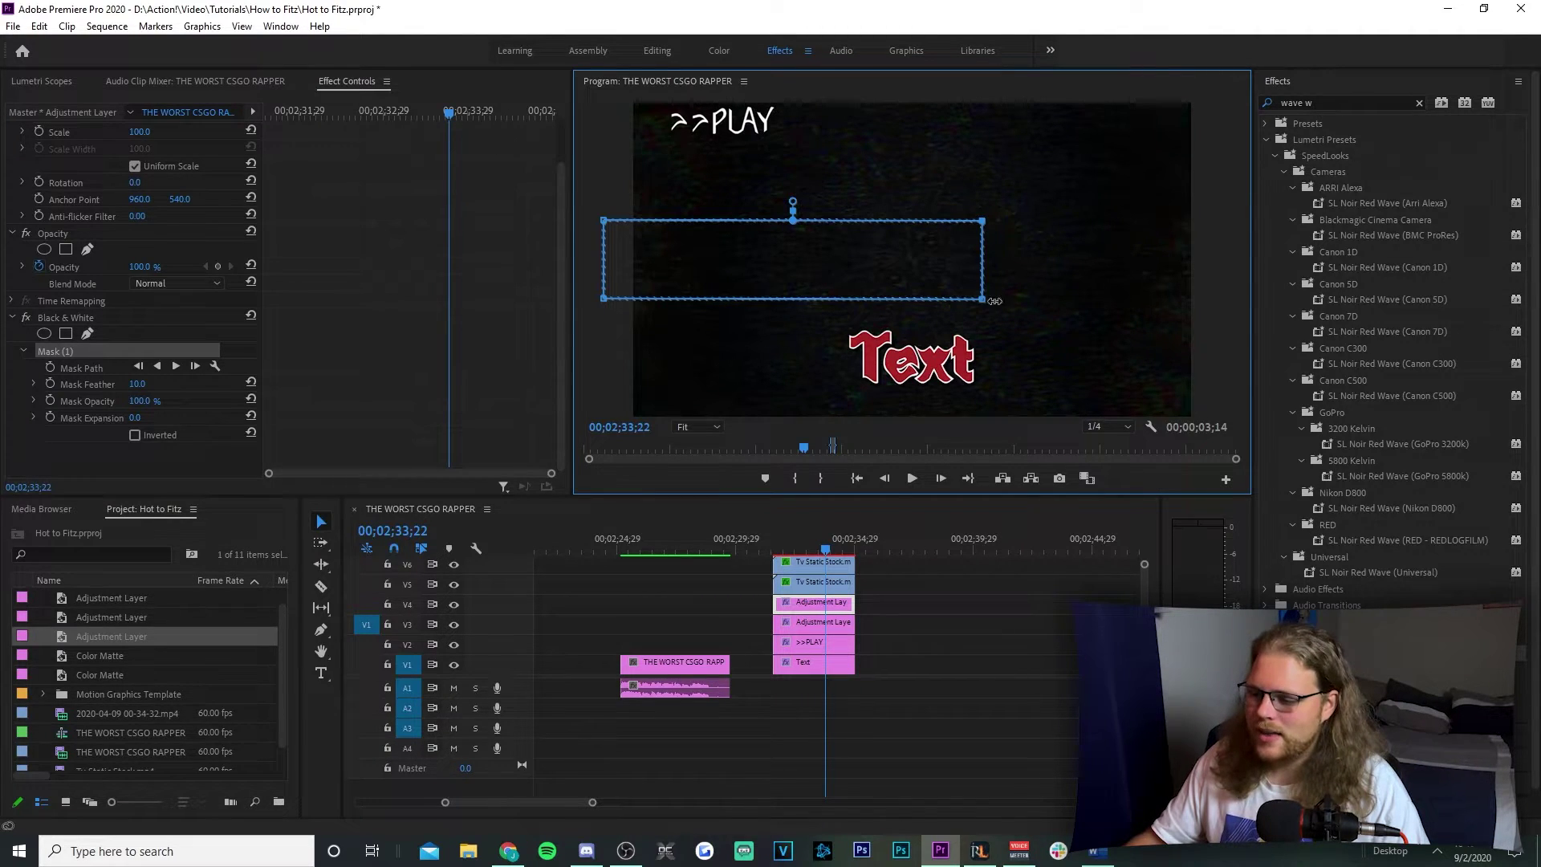
{"action": "left_click_drag", "start_coordinate": [983, 303], "coordinate": [1229, 299]}
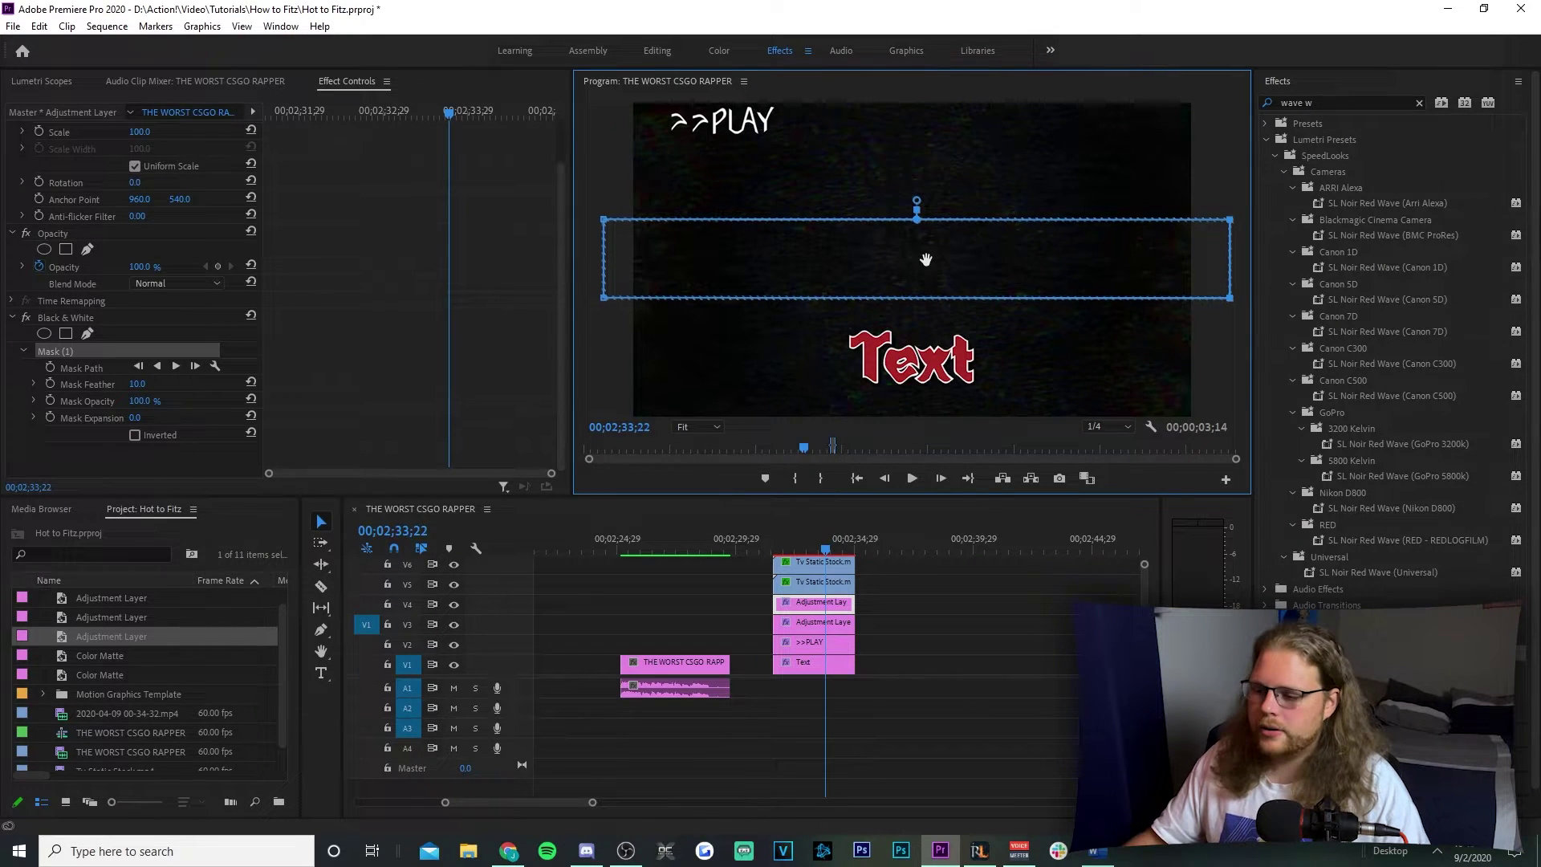
{"action": "left_click_drag", "start_coordinate": [918, 257], "coordinate": [929, 113]}
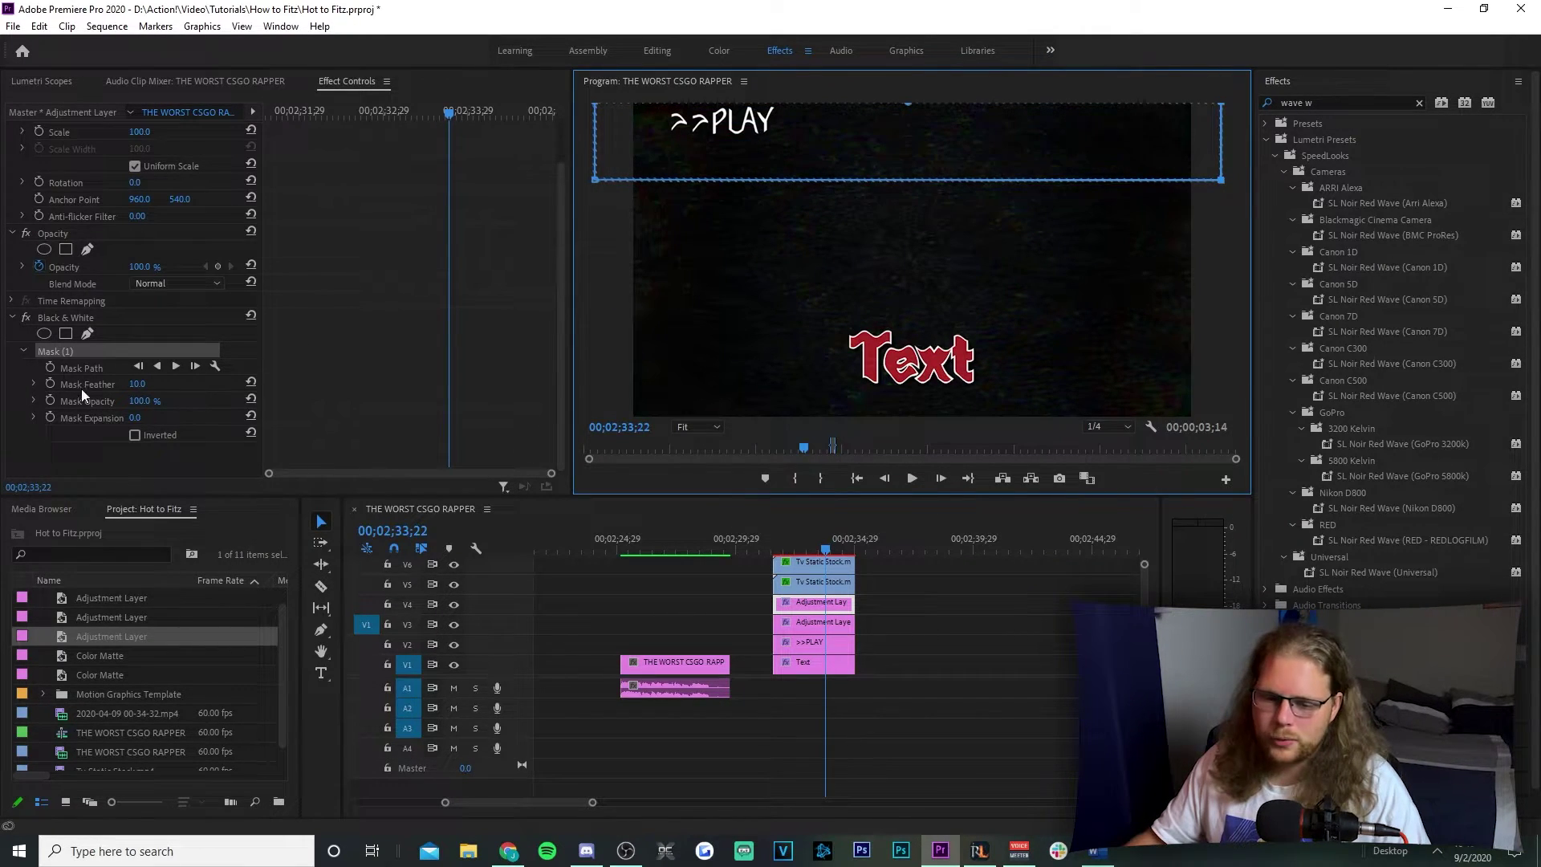
Animate the Black & White Mask Path from the frame's top at the clip start to over the lower text at 00;02;34;21
{"action": "left_click_drag", "start_coordinate": [358, 121], "coordinate": [236, 166]}
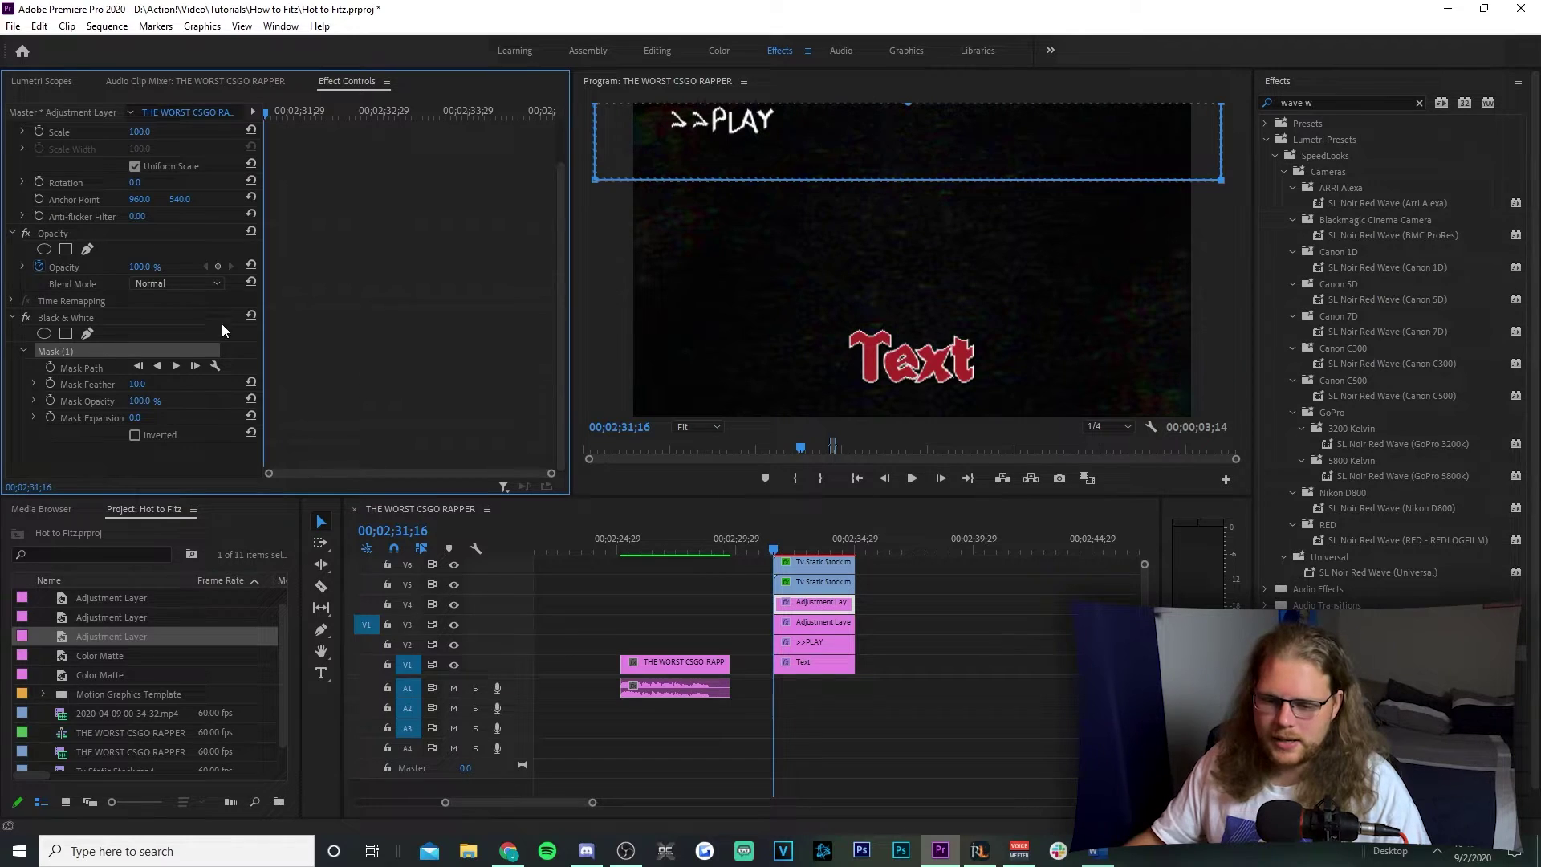
{"action": "left_click", "coordinate": [48, 368]}
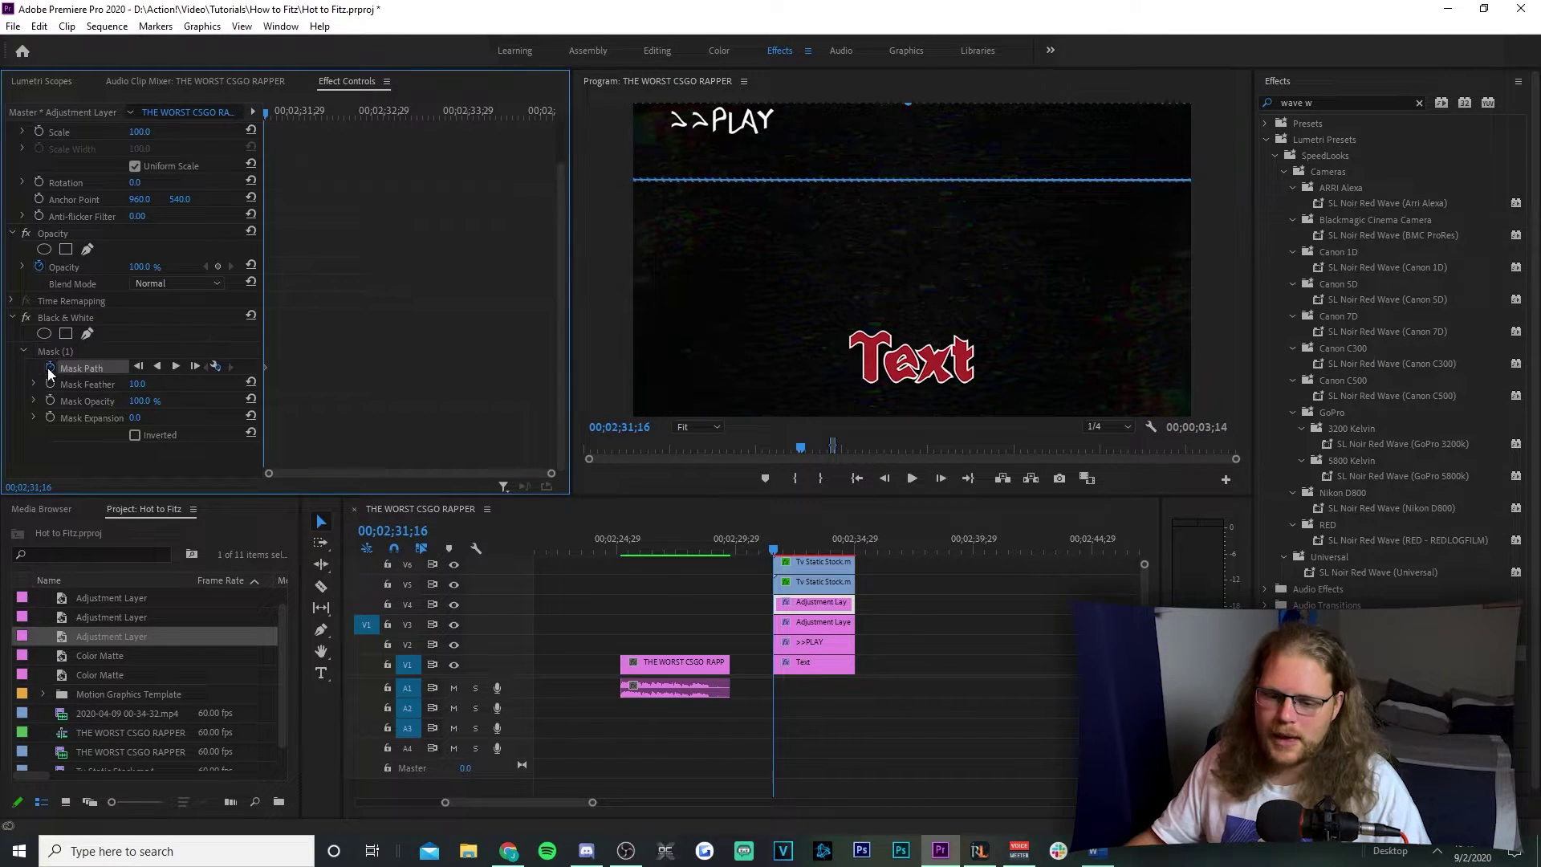
{"action": "left_click_drag", "start_coordinate": [265, 114], "coordinate": [530, 143]}
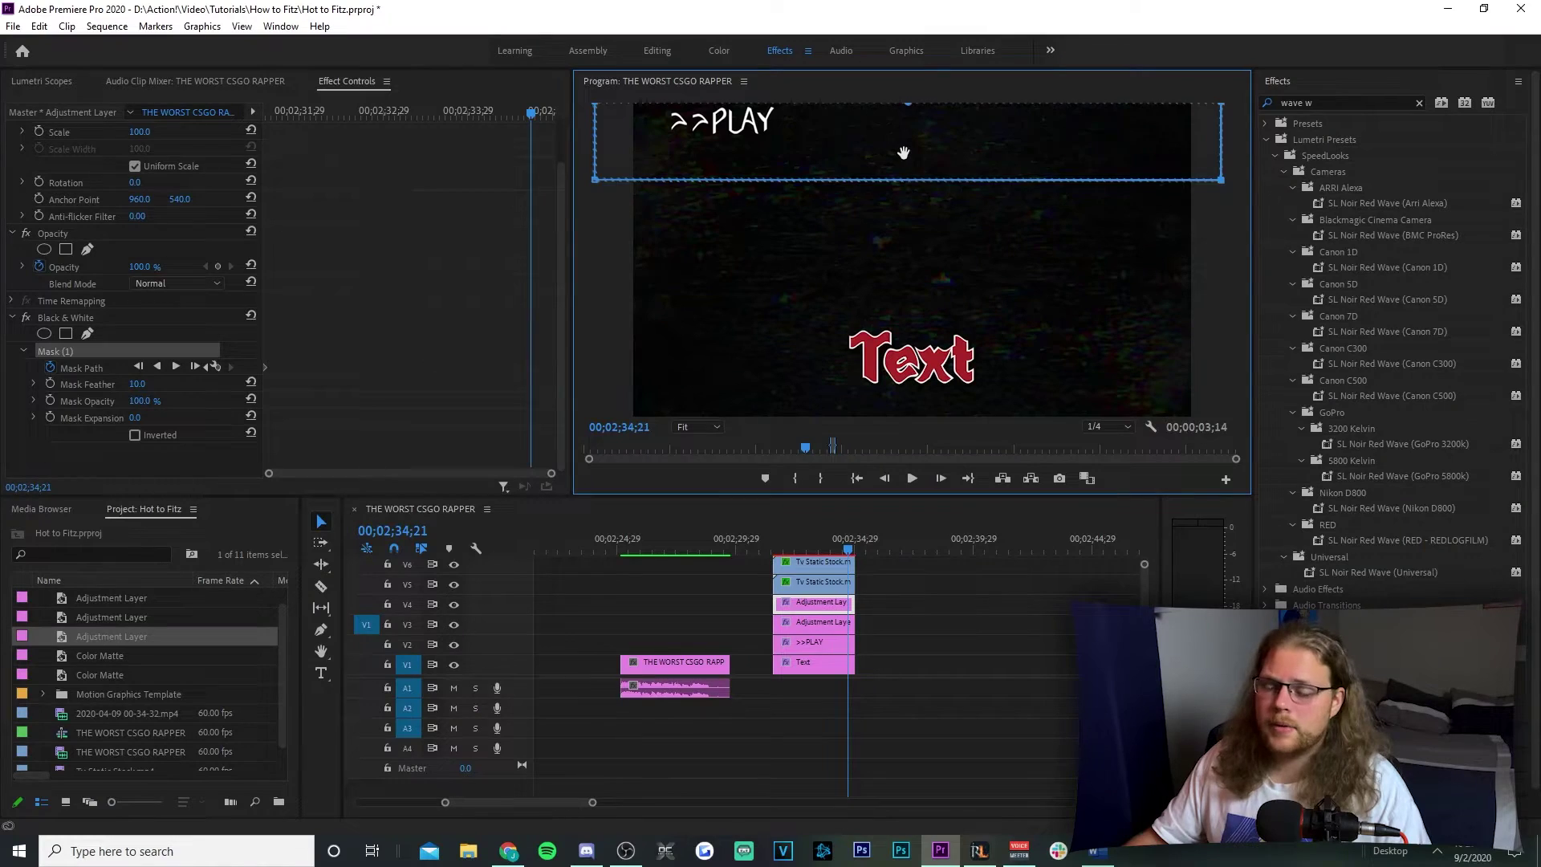
{"action": "left_click_drag", "start_coordinate": [902, 152], "coordinate": [905, 361]}
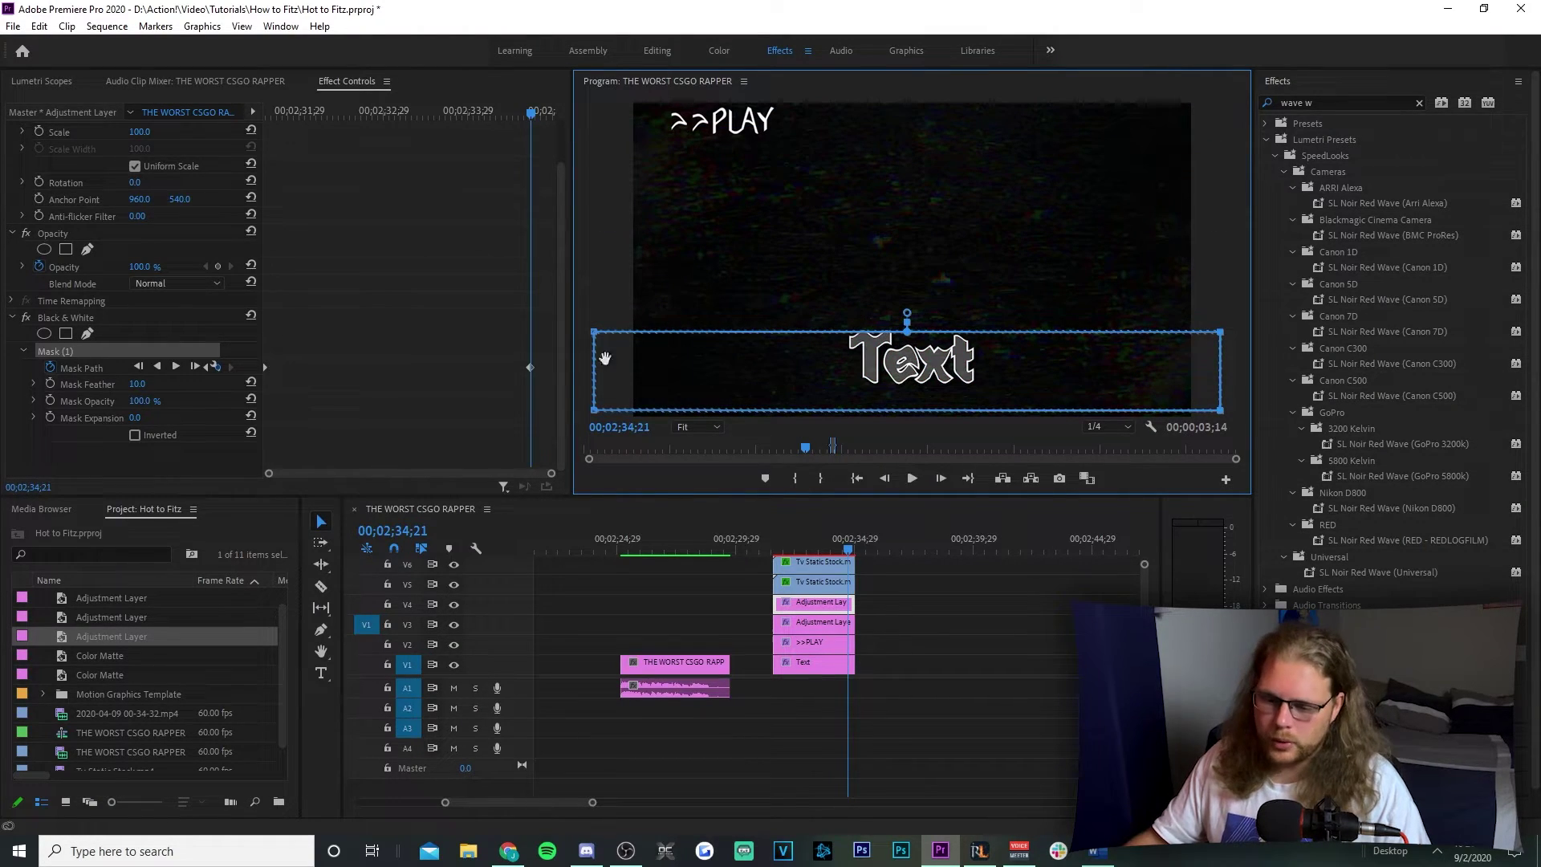
Set the Mask Feather of the Black & White mask to 160
{"action": "left_click", "coordinate": [151, 385]}
{"action": "left_click", "coordinate": [151, 384]}
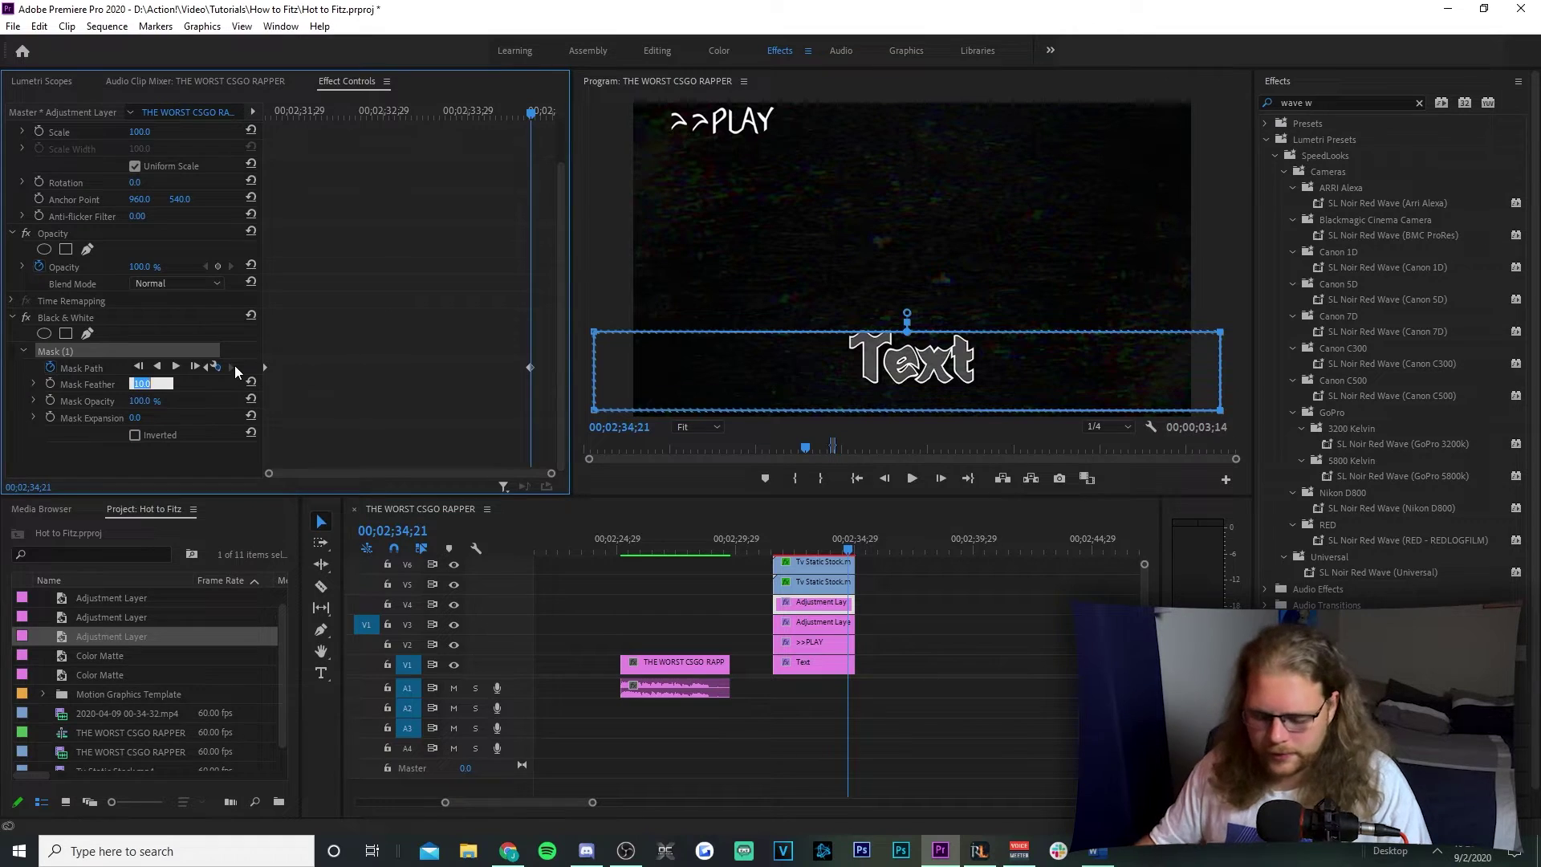
{"action": "type", "text": "160"}
{"action": "key", "text": "Return"}
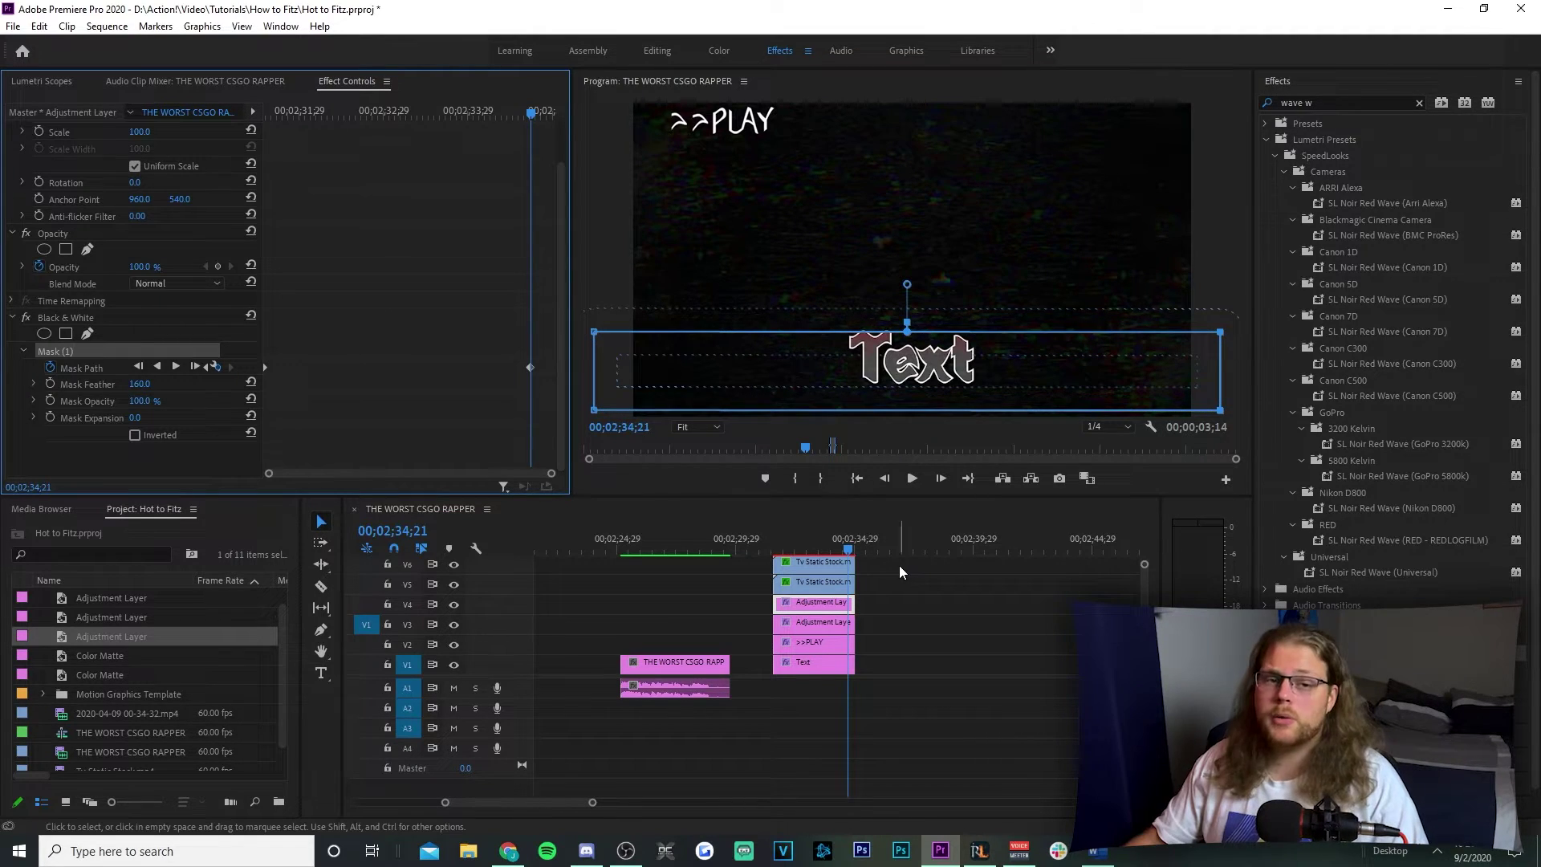
Set the Lens Distortion Curvature of the >>PLAY graphic to 8 and turn off Fill Alpha
{"action": "left_click", "coordinate": [812, 624]}
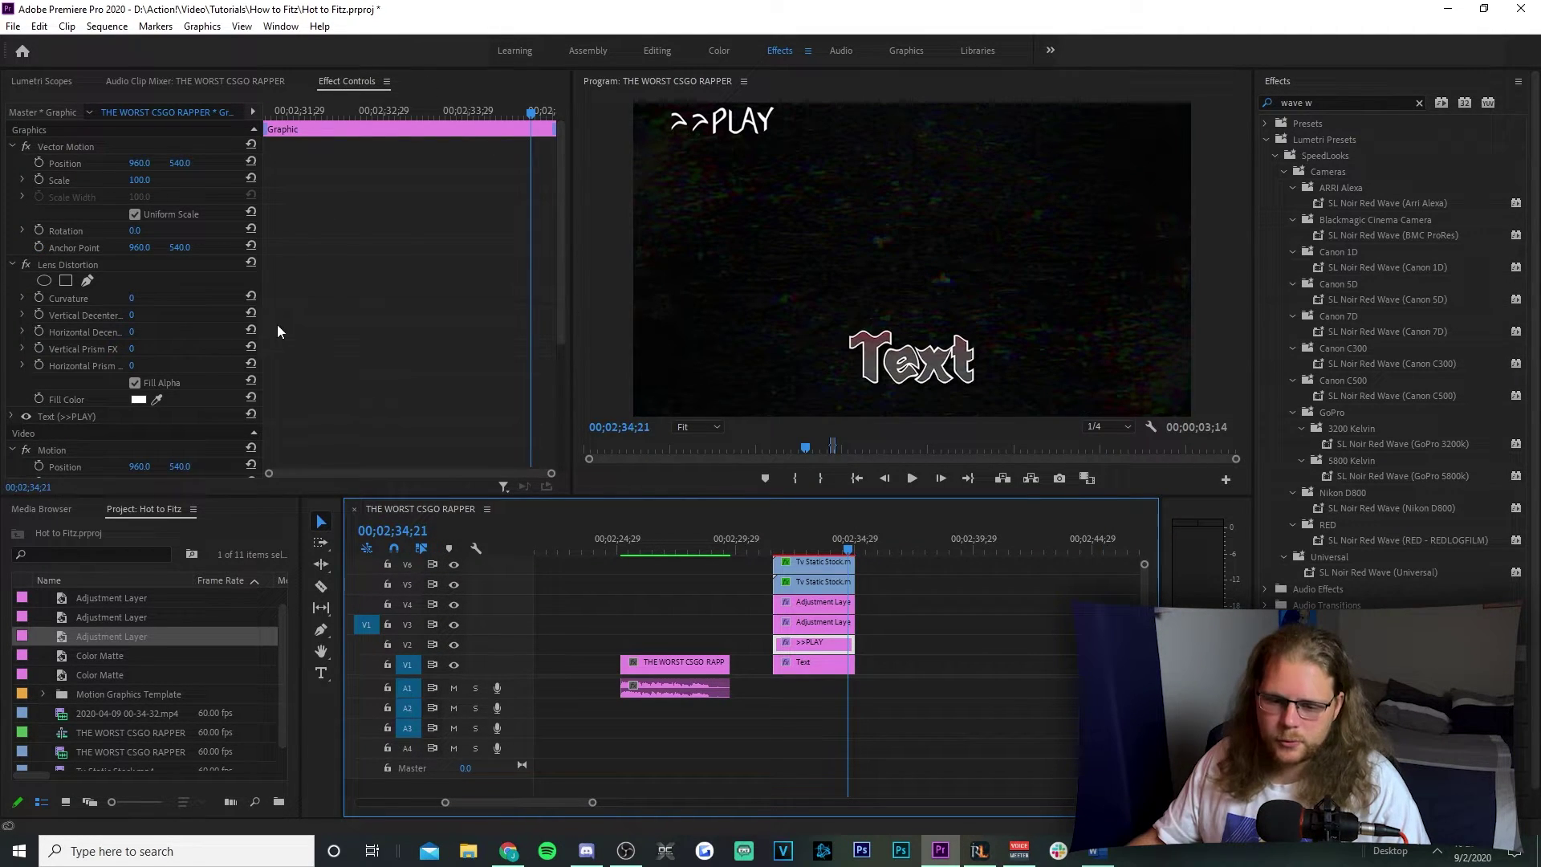
{"action": "left_click", "coordinate": [133, 298]}
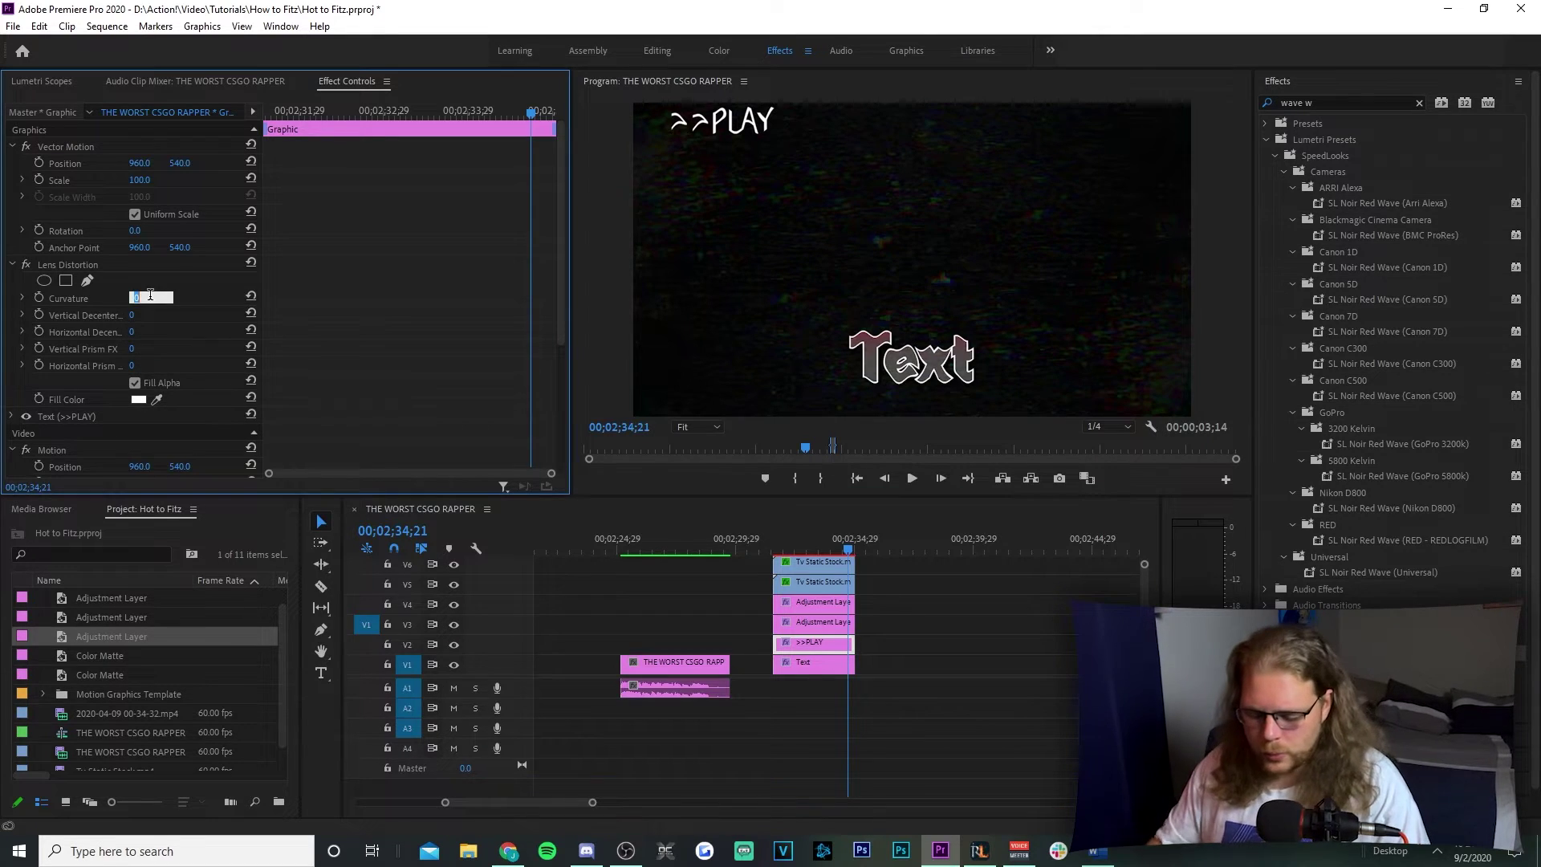
{"action": "type", "text": "8"}
{"action": "key", "text": "Return"}
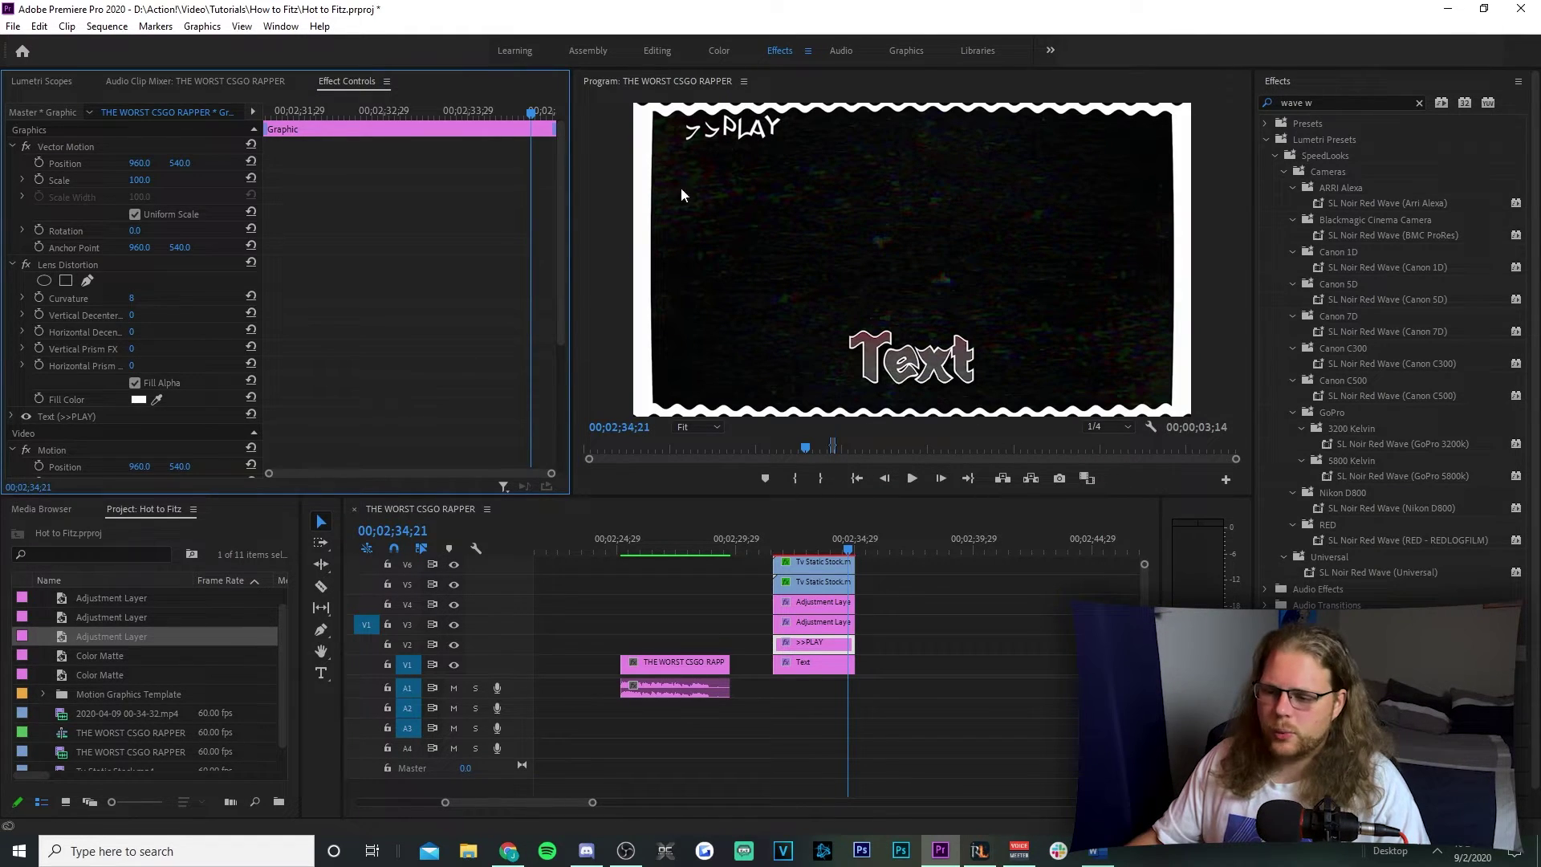
{"action": "left_click", "coordinate": [136, 384]}
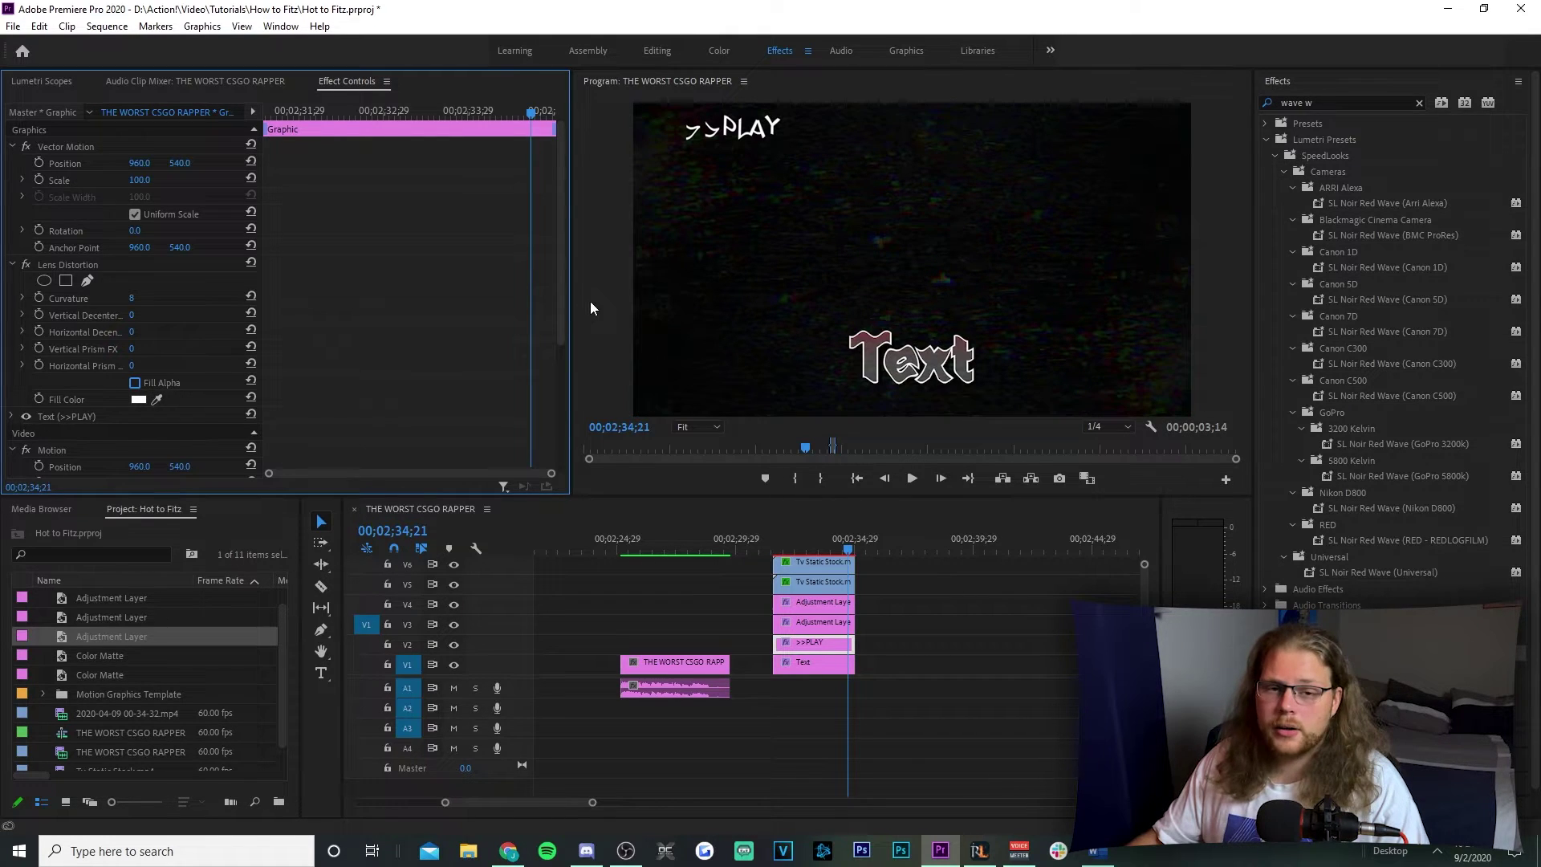
Change the font of the whole >>PLAY text to VCR OSD Mono
{"action": "left_click", "coordinate": [11, 416]}
{"action": "scroll", "coordinate": [373, 340], "scroll_direction": "down", "scroll_amount": 4}
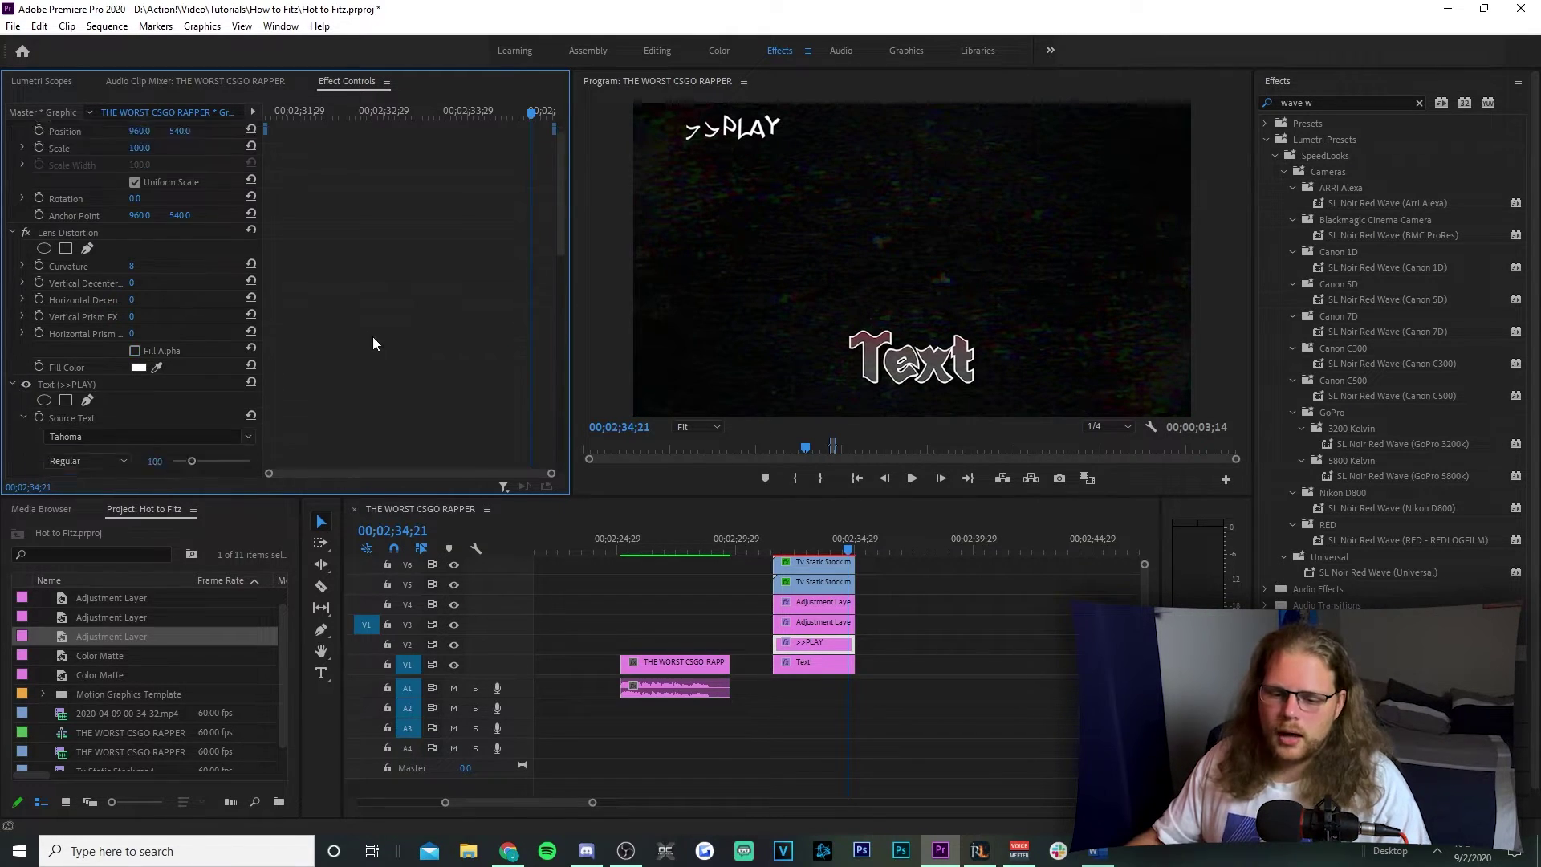
{"action": "key", "text": "t"}
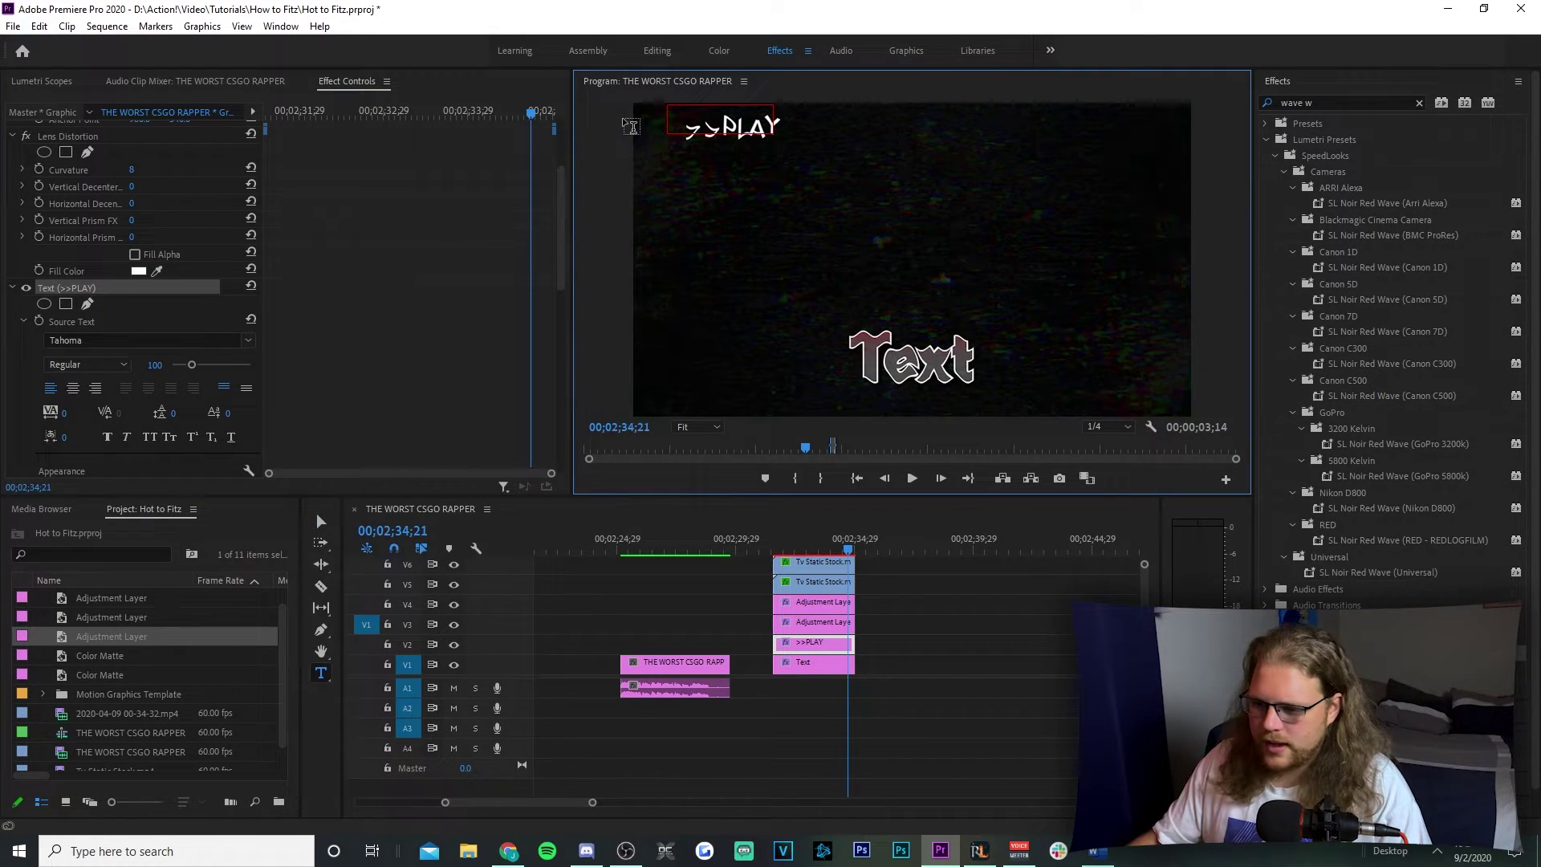
{"action": "key", "text": "ctrl+a"}
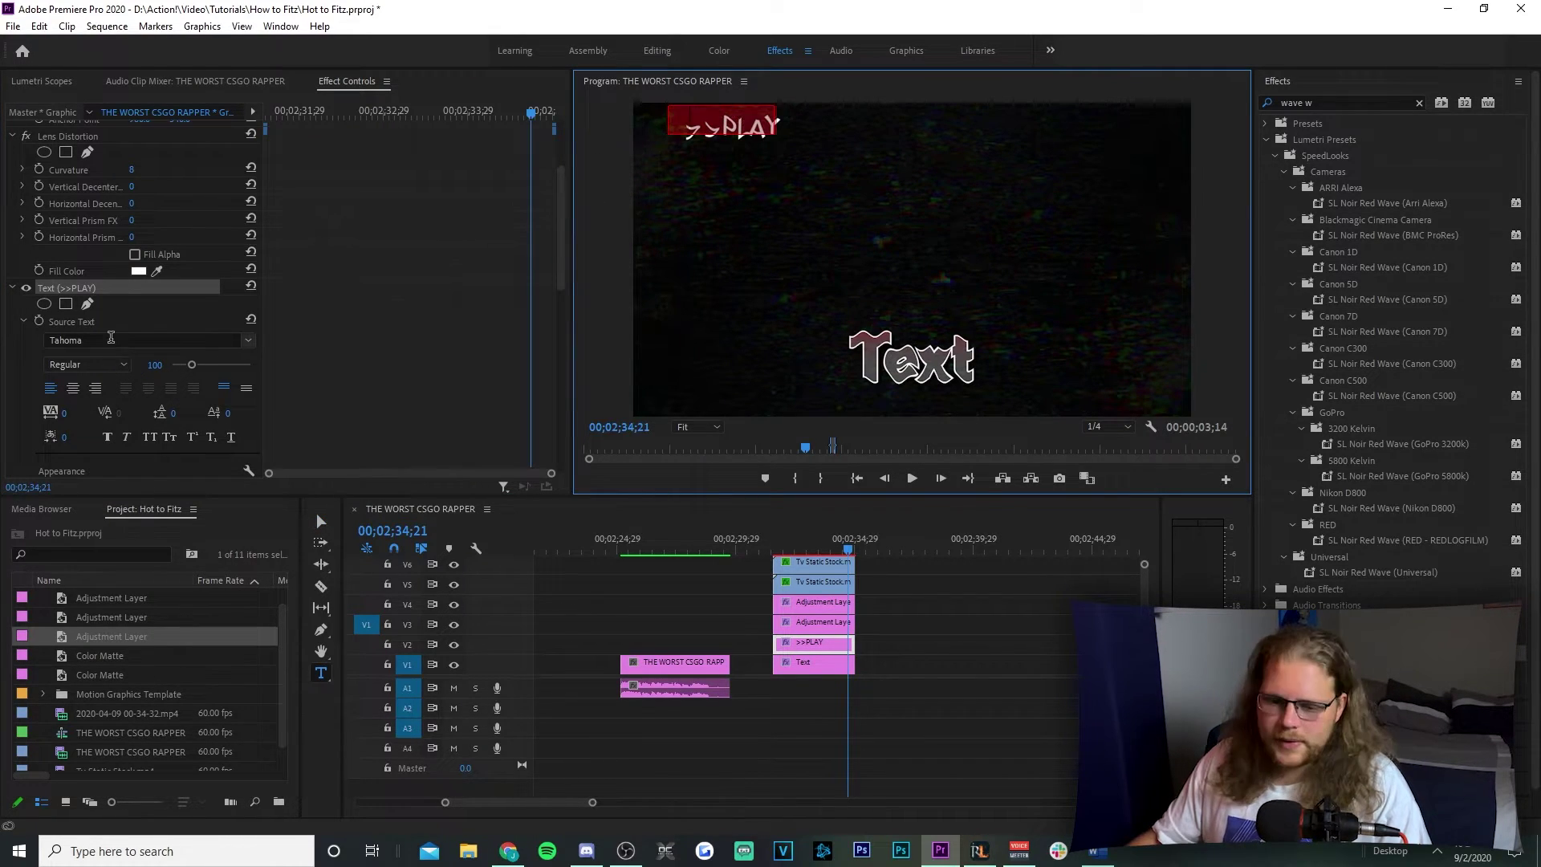
{"action": "left_click", "coordinate": [247, 342]}
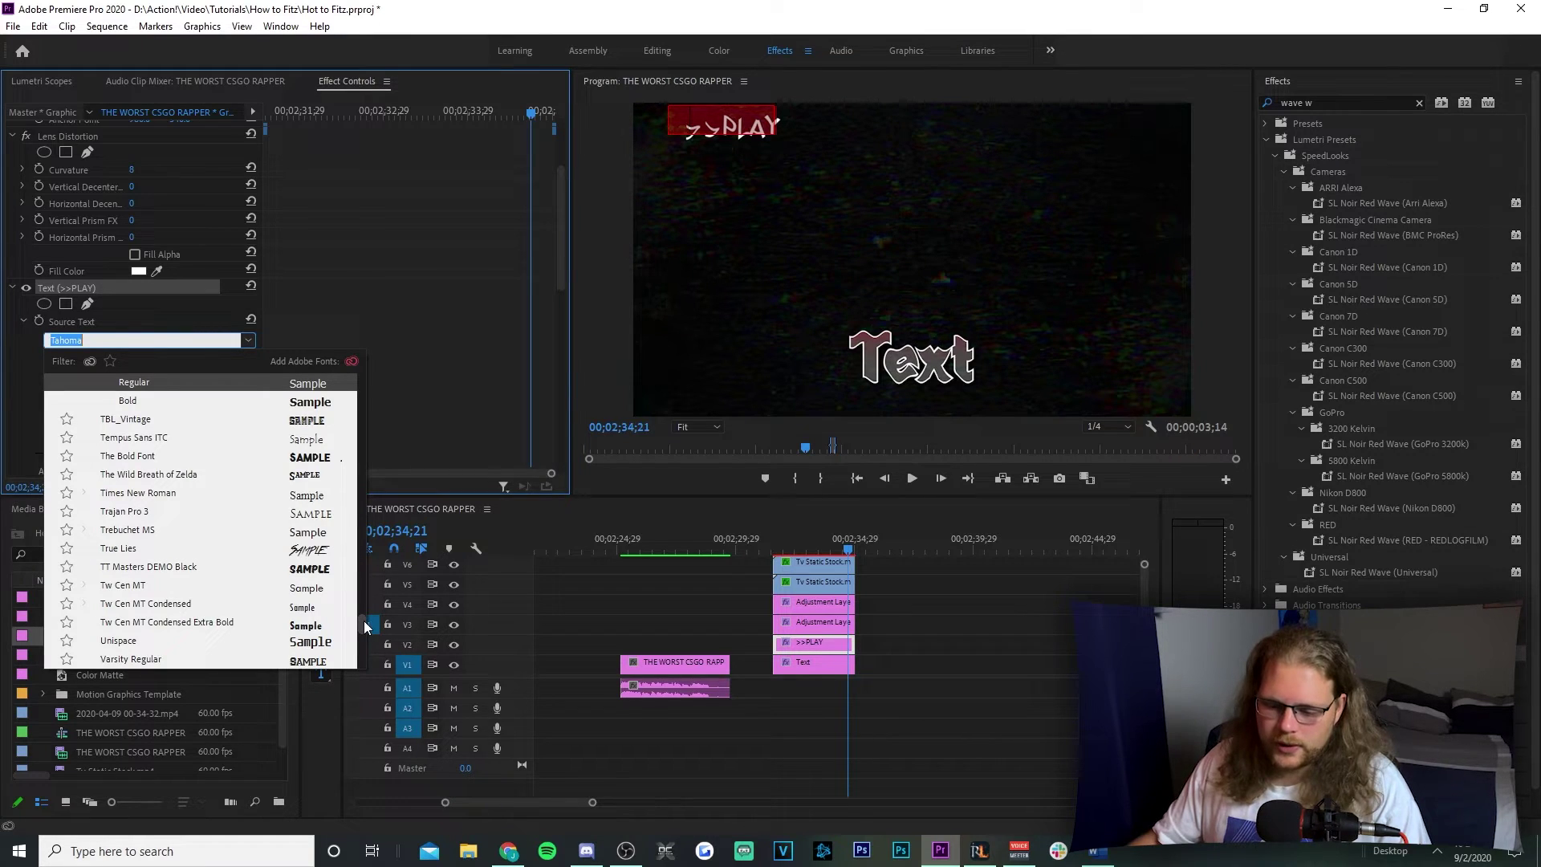
{"action": "scroll", "coordinate": [363, 619], "scroll_direction": "down", "scroll_amount": 3}
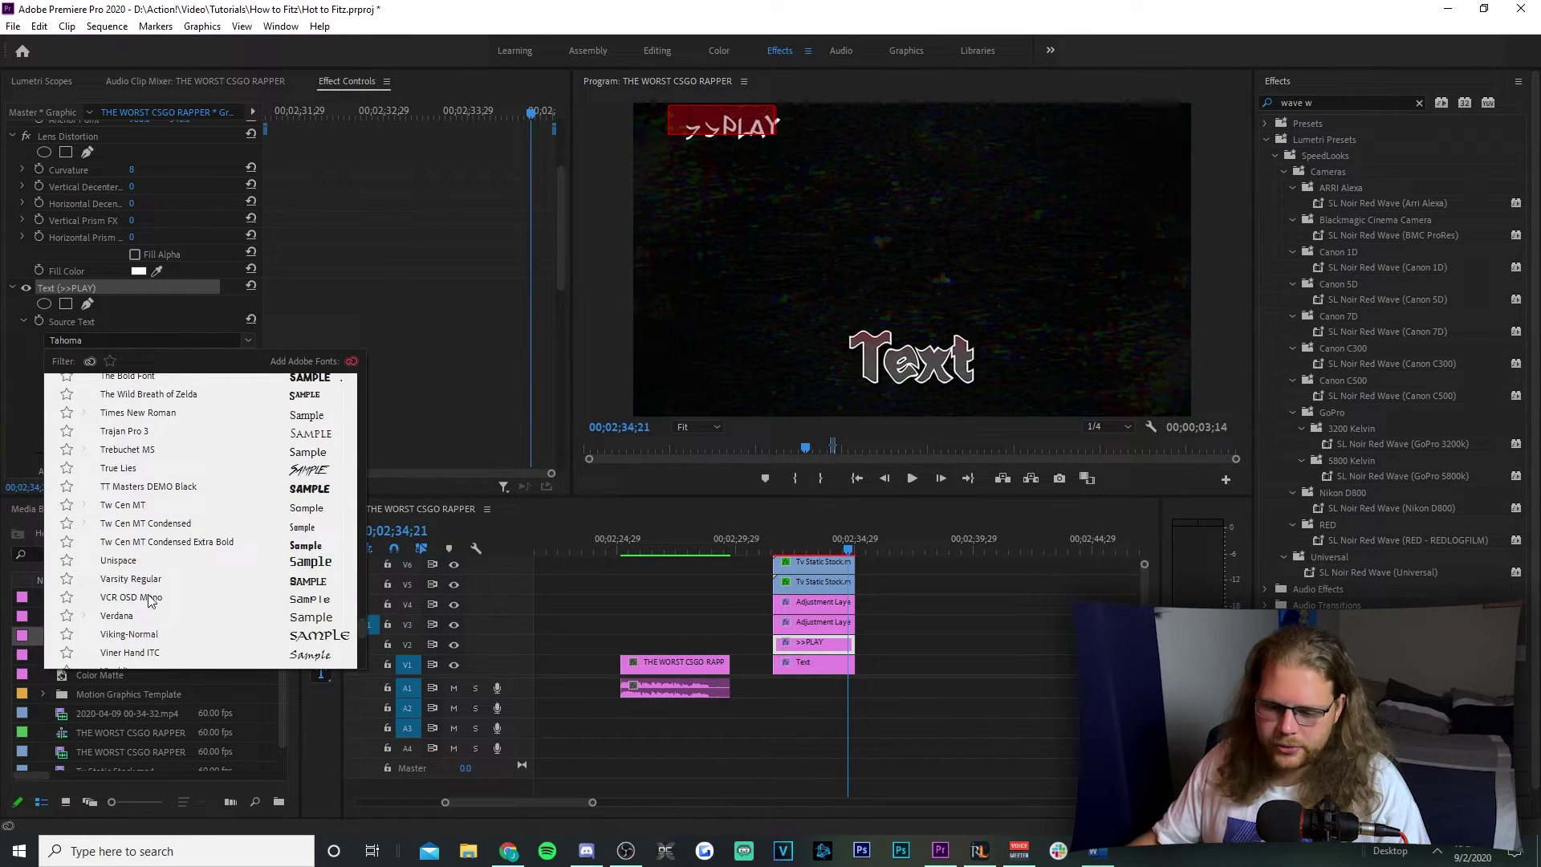
{"action": "left_click", "coordinate": [149, 598]}
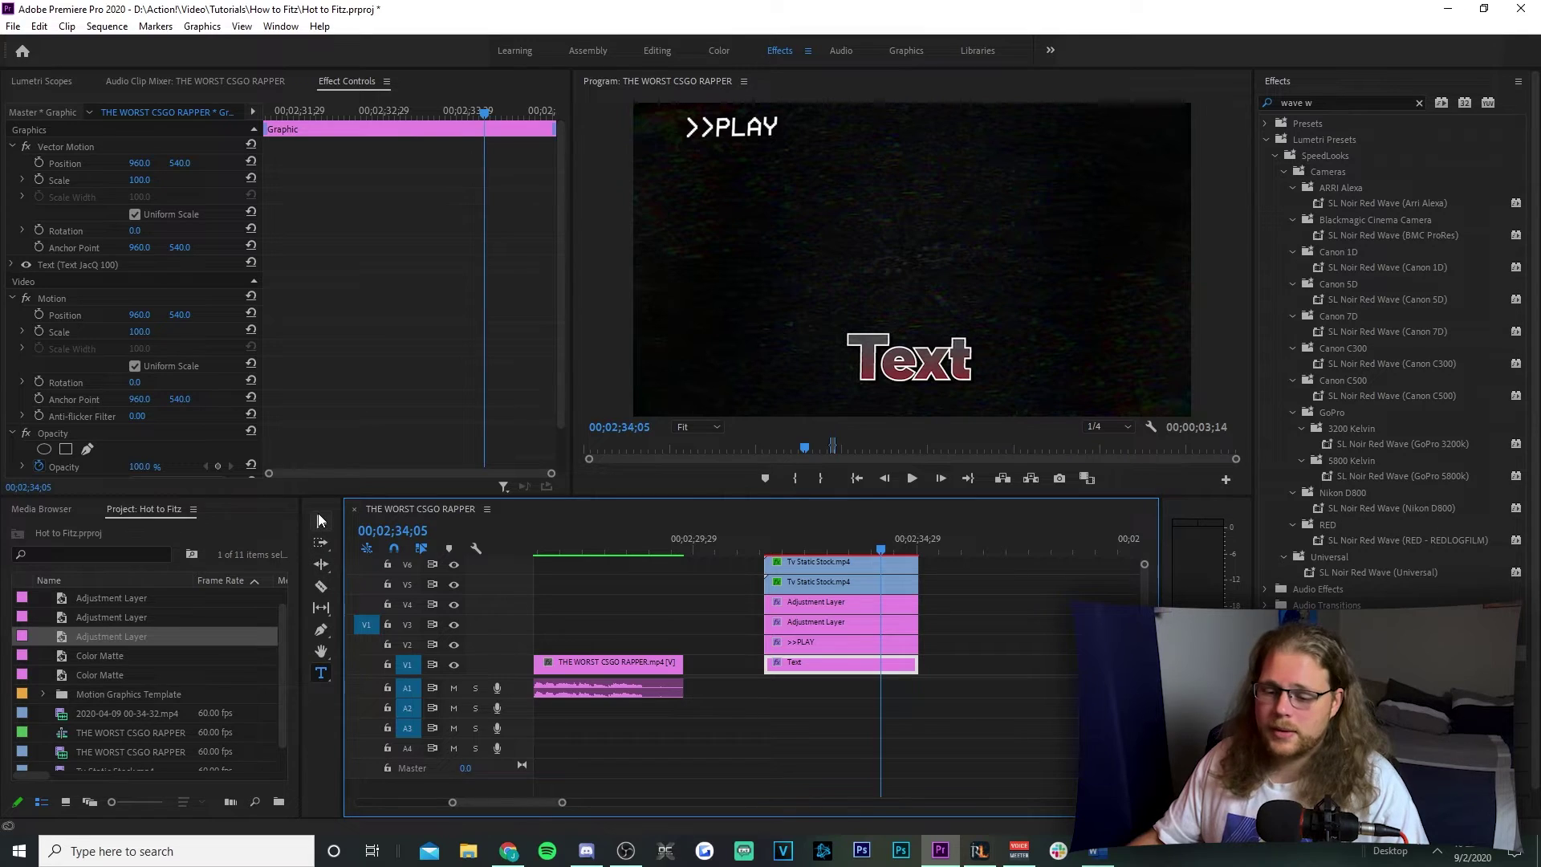
Move the red Text title on V1 up to the middle of the frame
{"action": "left_click", "coordinate": [319, 520]}
{"action": "left_click", "coordinate": [925, 371]}
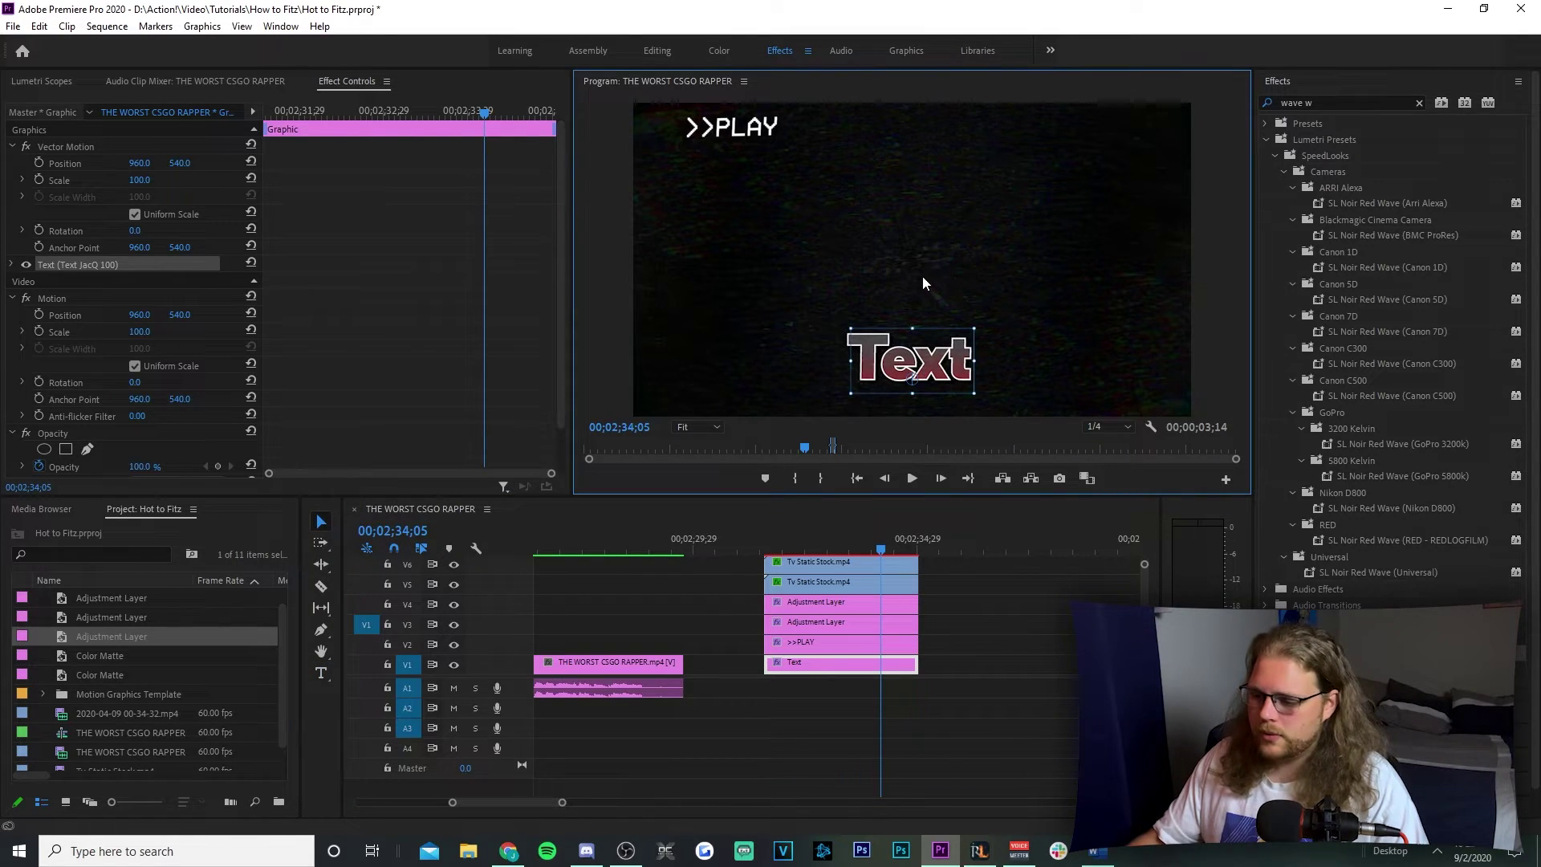
{"action": "left_click_drag", "start_coordinate": [920, 277], "coordinate": [920, 277]}
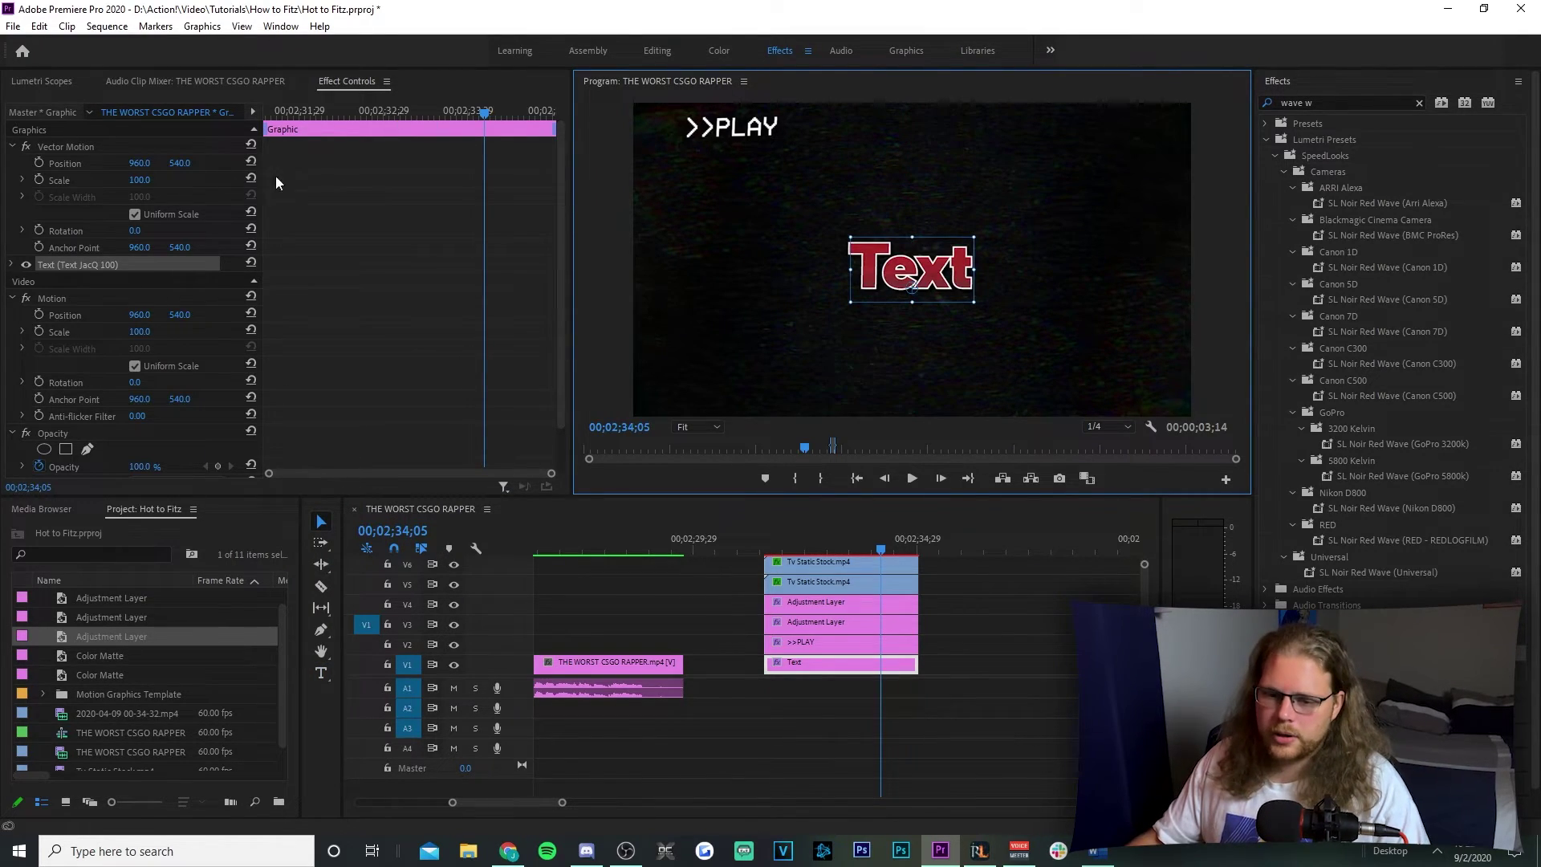
Keyframe the Text graphic's Vector Motion Scale from 100 at the clip's start to 120 at its end, 00;02;35;00
{"action": "left_click_drag", "start_coordinate": [485, 113], "coordinate": [261, 114]}
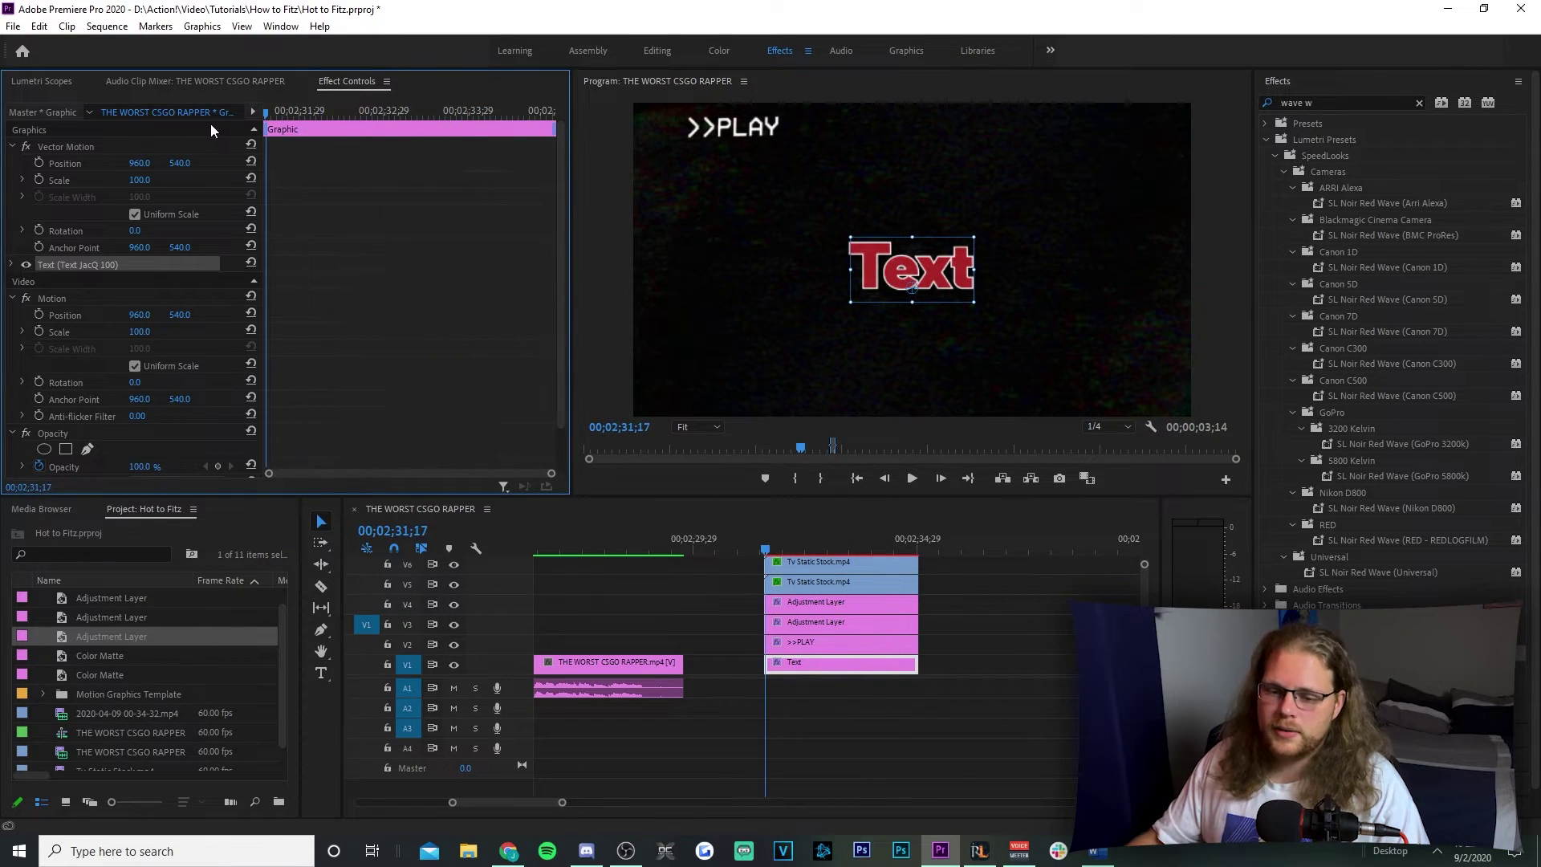
{"action": "left_click", "coordinate": [38, 180]}
{"action": "key", "text": "Down"}
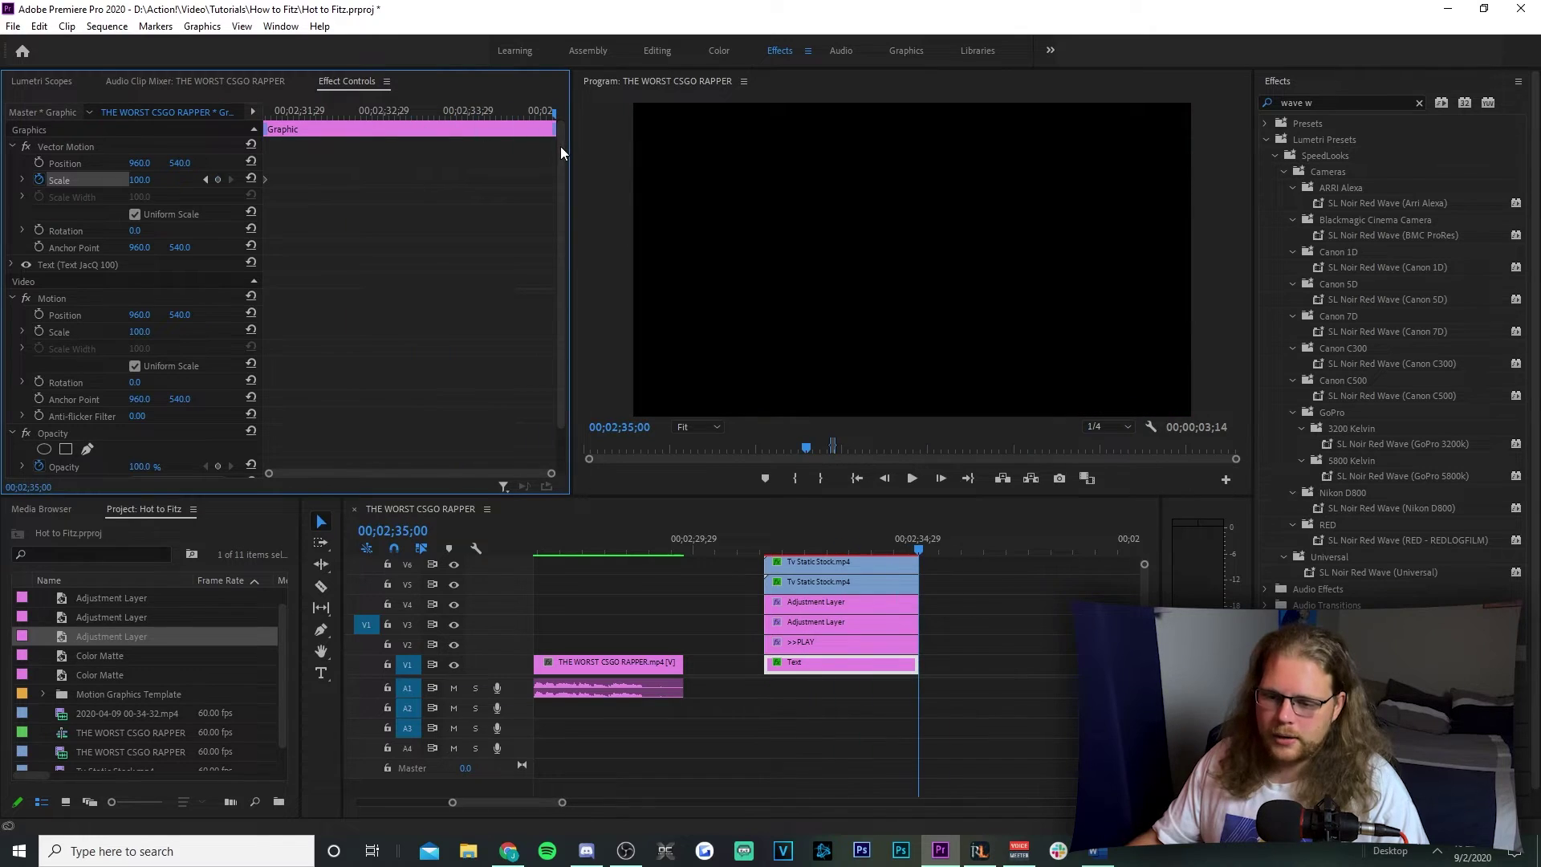
{"action": "left_click", "coordinate": [144, 180]}
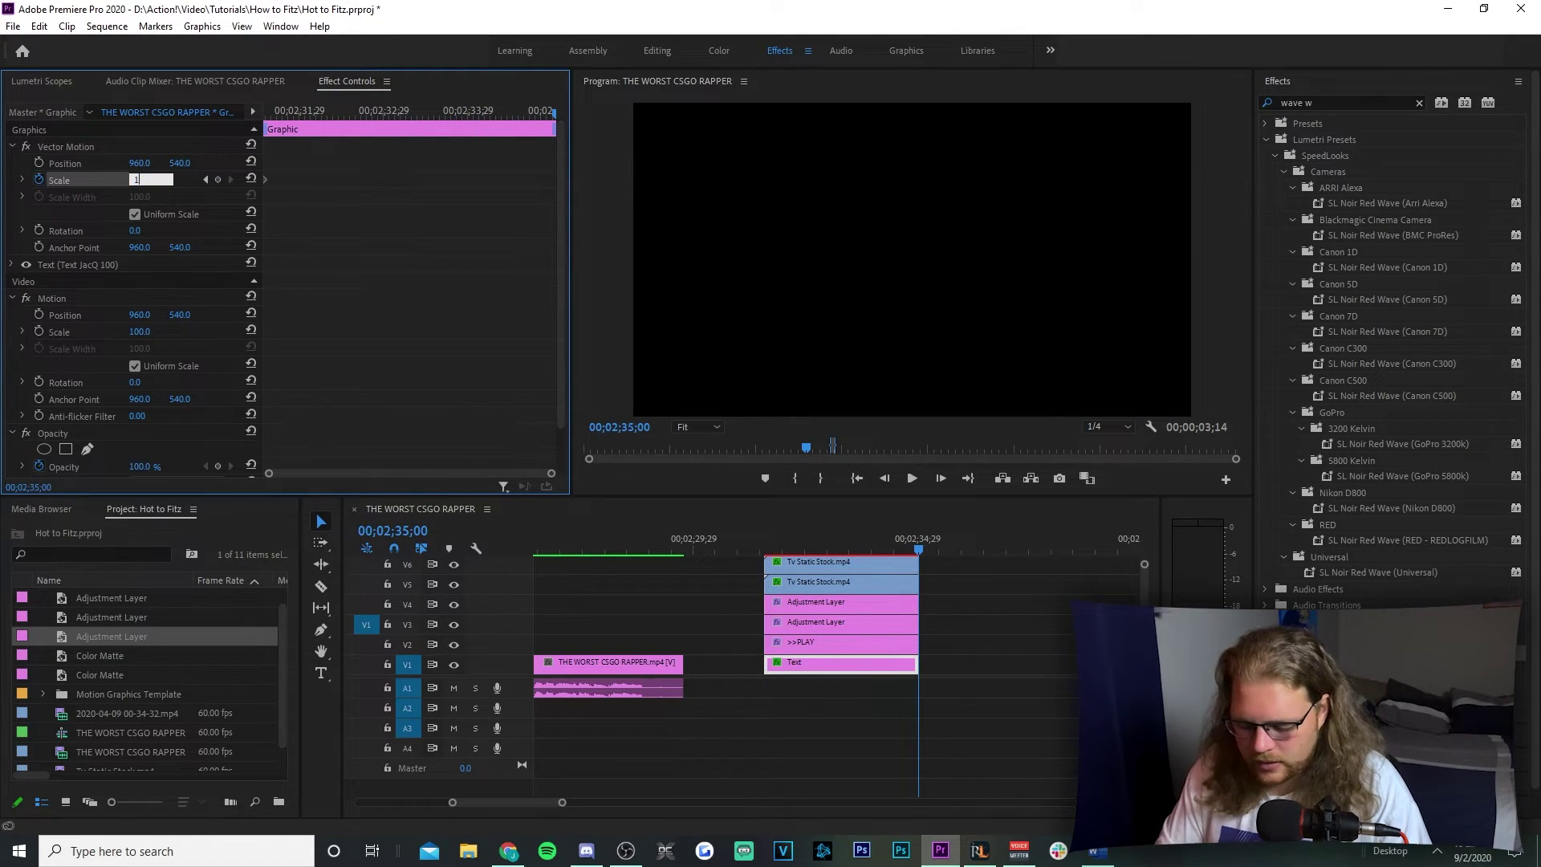
{"action": "type", "text": "120"}
{"action": "key", "text": "Return"}
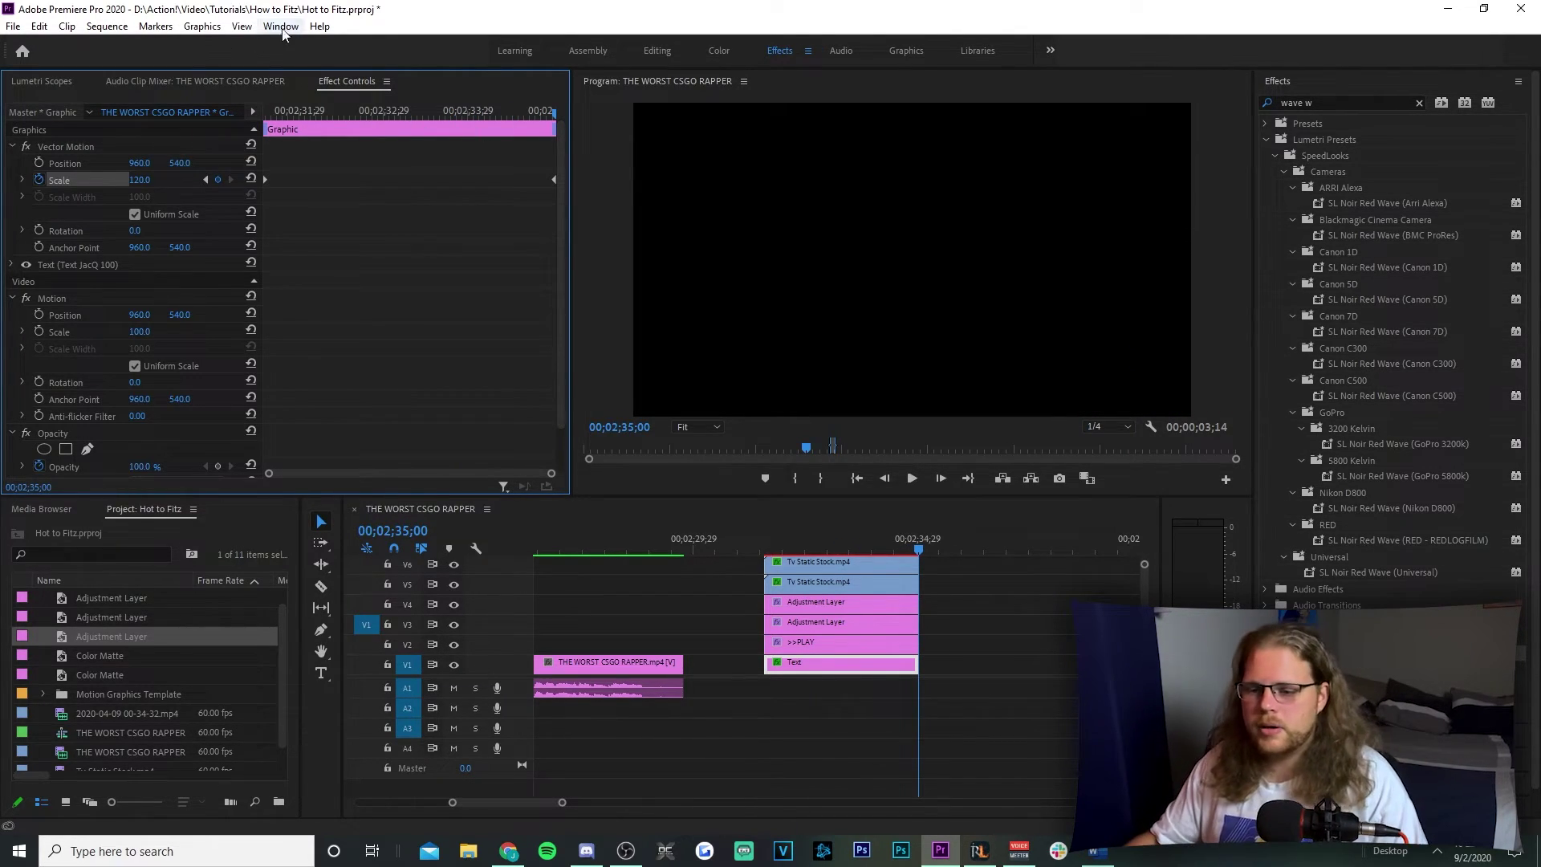